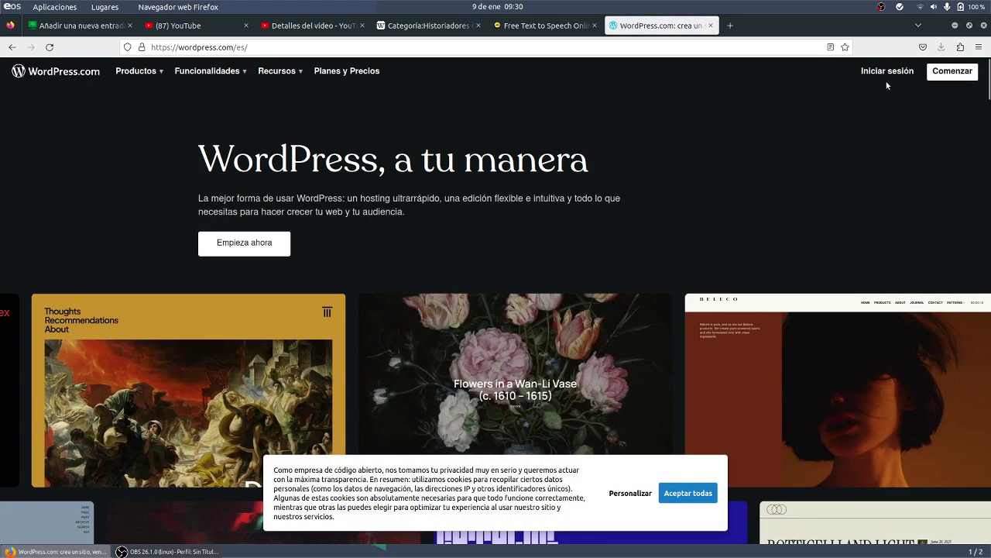
- Go to the WordPress.com sign-in page via 'Iniciar sesión' on the home page
left_click(887, 73)
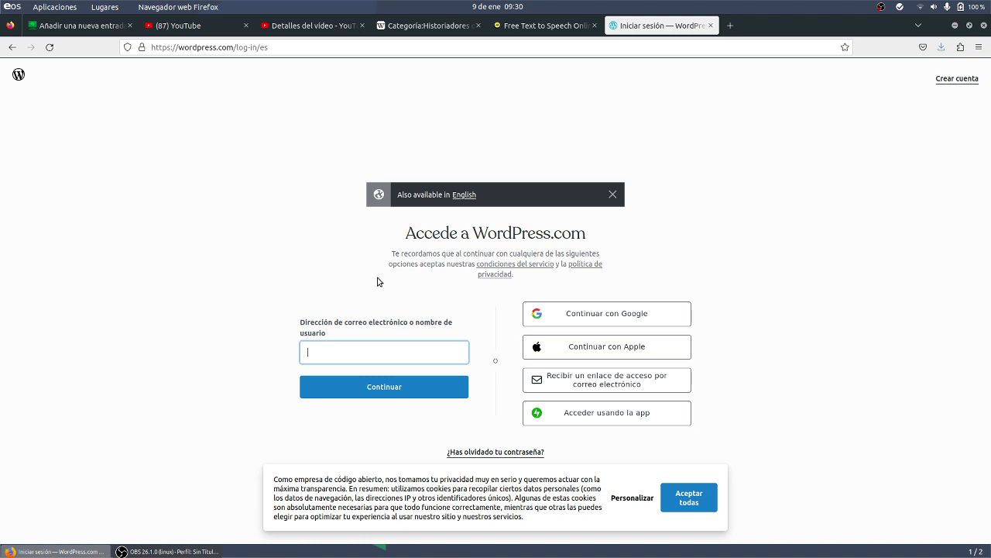
- Submit the account e-mail on the sign-in form, then zoom the page in twice
type("d")
key("BackSpace")
left_click(406, 385)
key("ctrl+plus")
key("ctrl+plus")
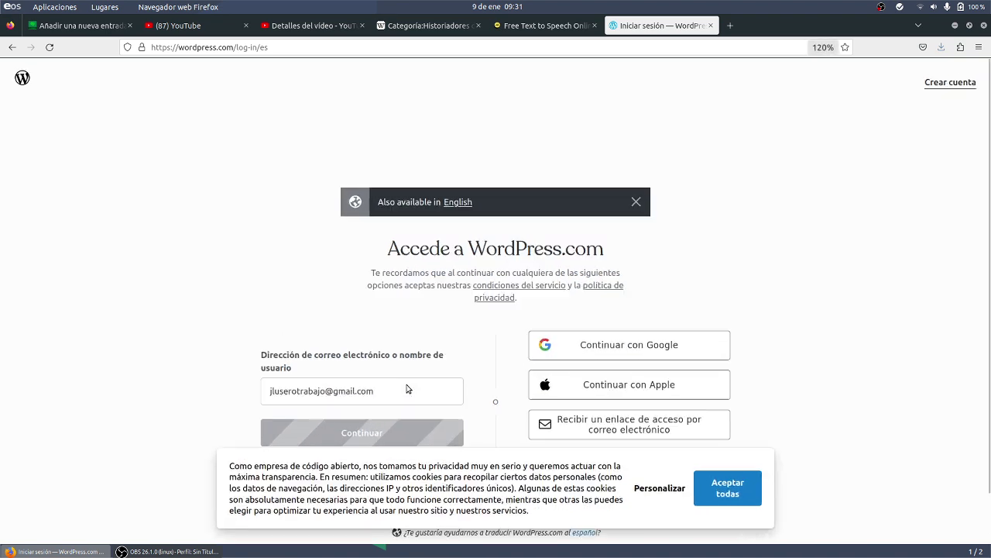
key("ctrl+plus")
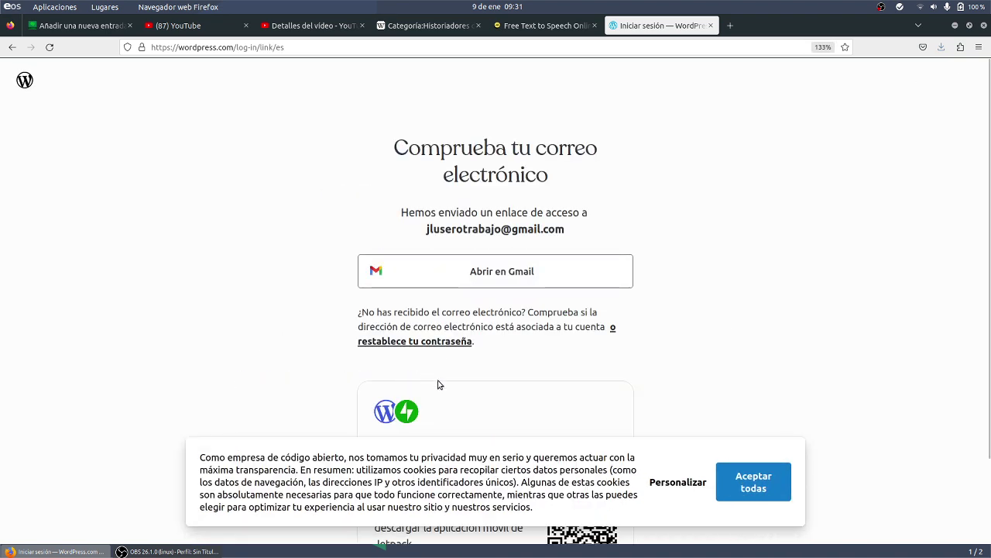
- Choose 'Abrir en Gmail' to look for the login link
left_click(507, 271)
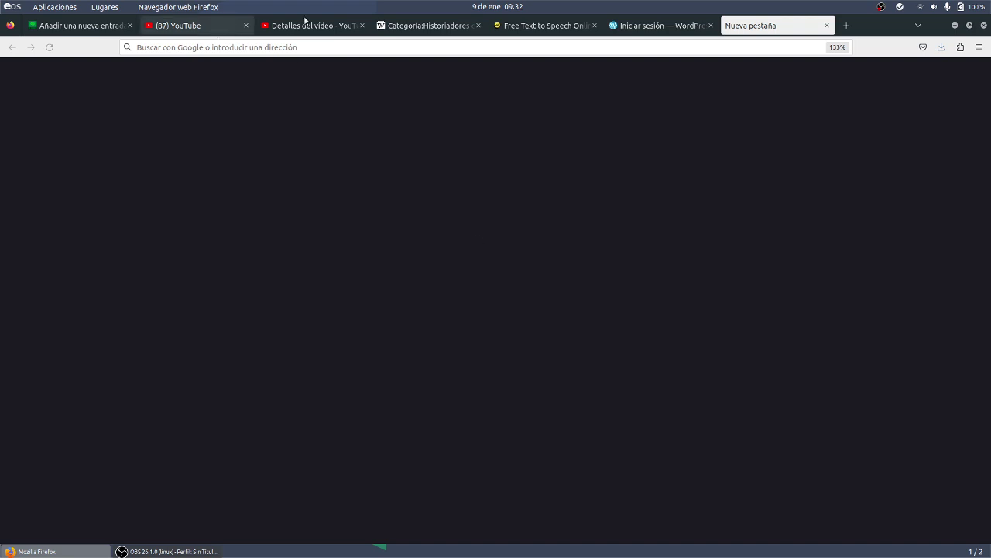
- Open the Gmail inbox in its own tab, close the empty tab, and show the account panel
left_click(647, 28)
left_click(482, 261)
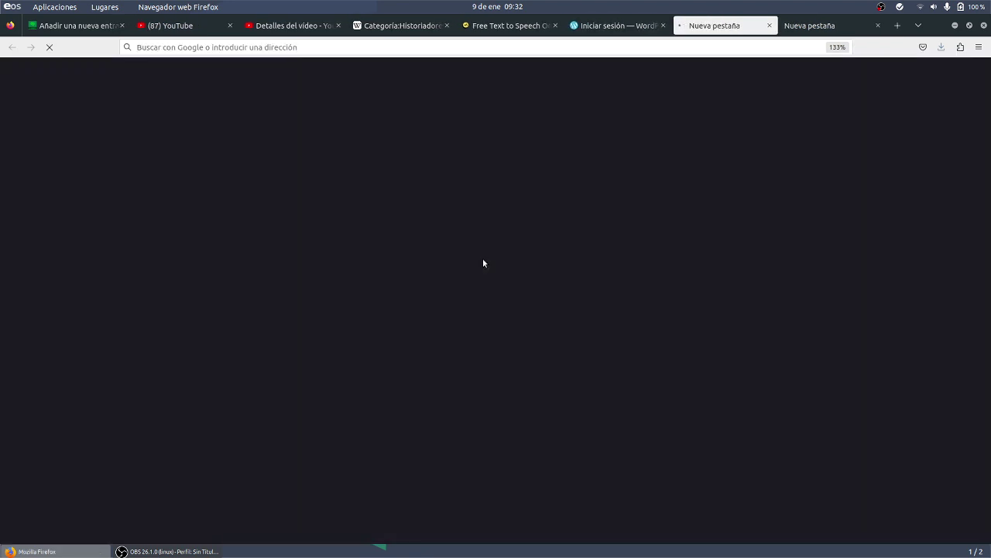
left_click(878, 25)
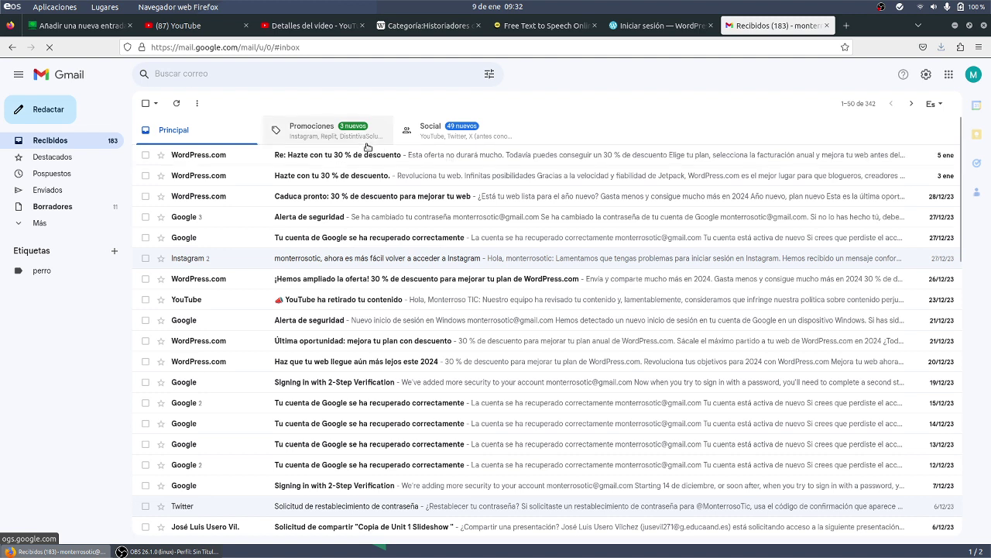
left_click(972, 73)
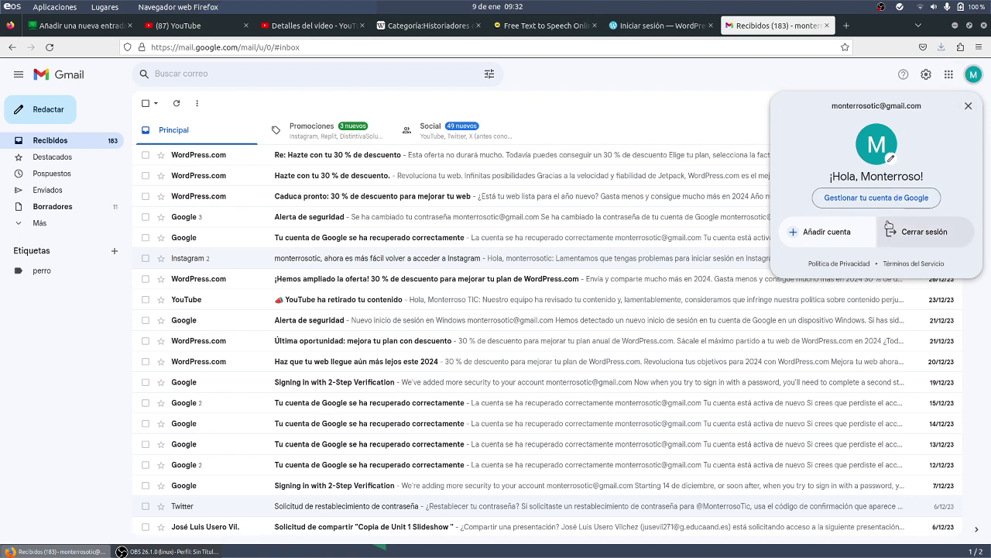
- Add a second Google account, entering its e-mail address and password
left_click(849, 236)
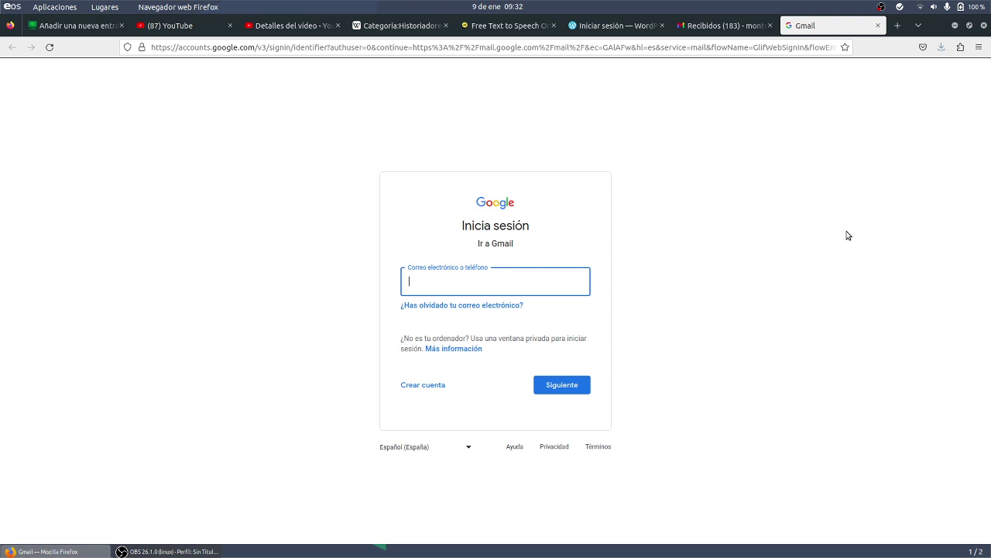
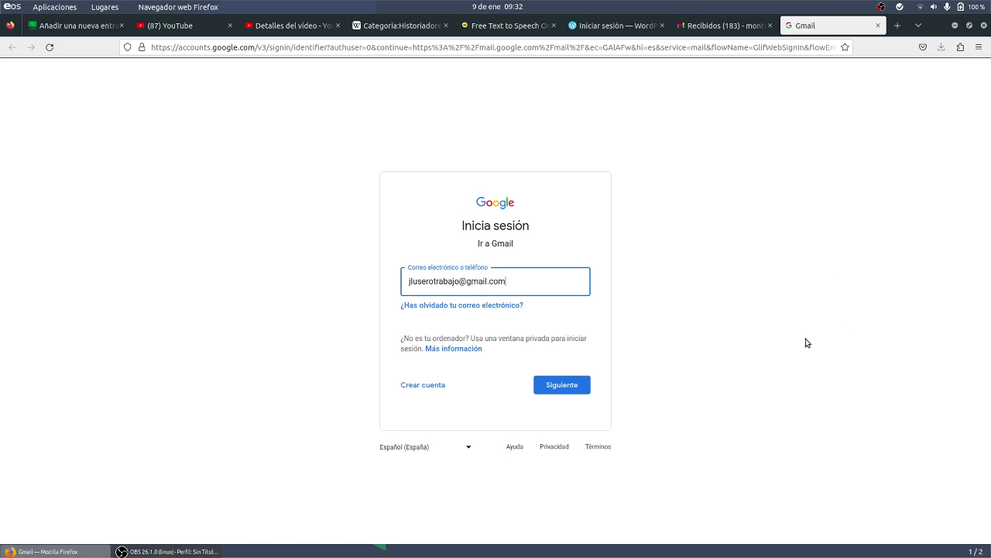
left_click(560, 390)
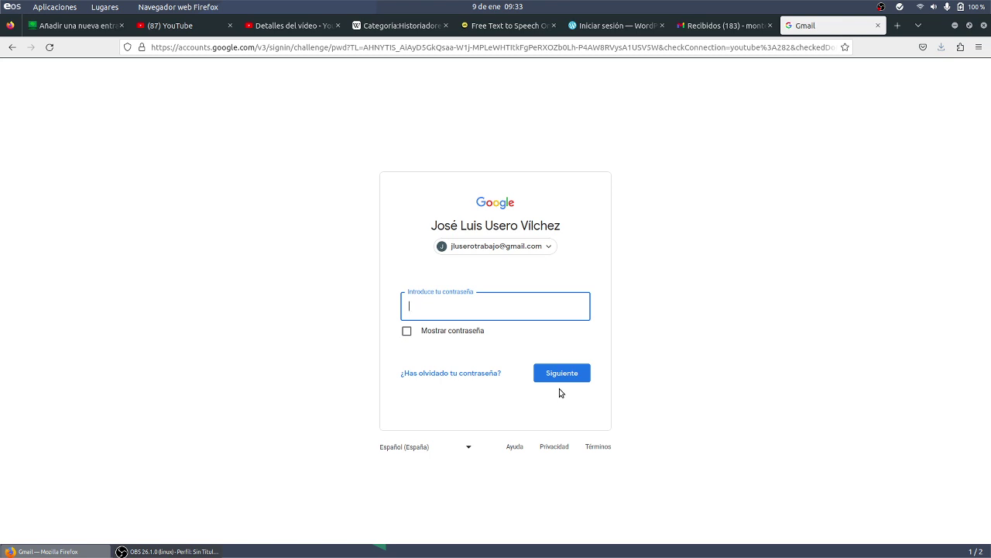
left_click(561, 393)
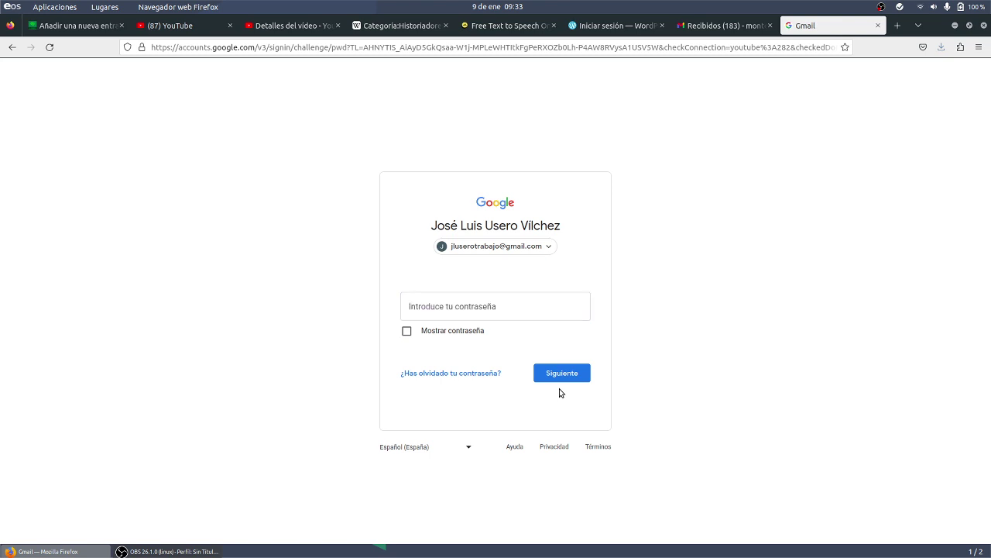
left_click(484, 315)
type("•")
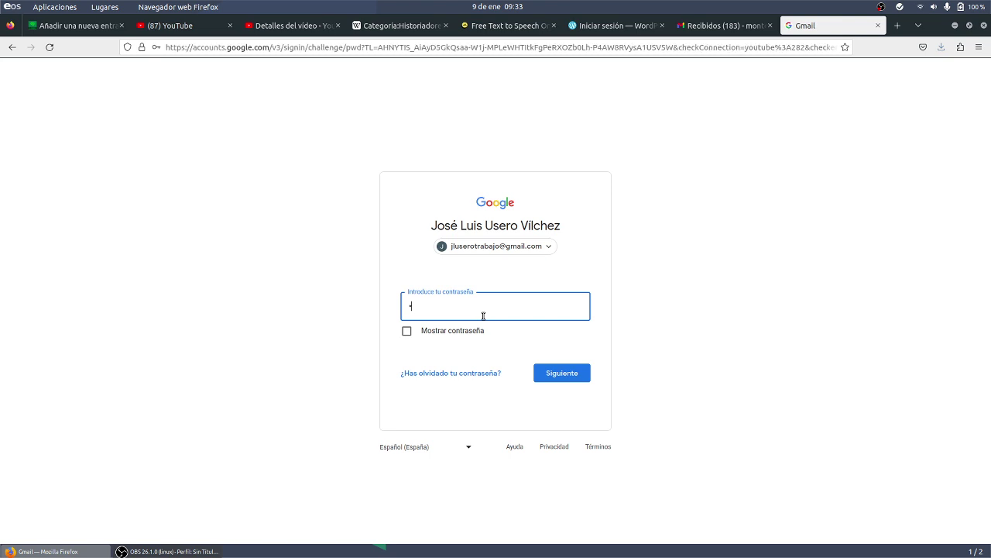
type("••••••")
left_click(542, 375)
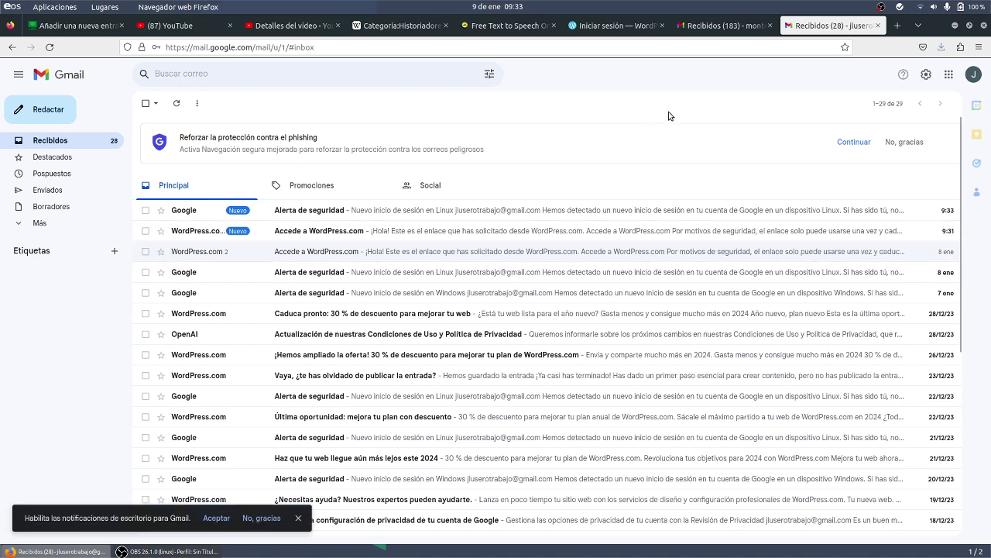
- Follow the 'Accede a WordPress.com' e-mail's login link and accept all cookies
left_click(438, 230)
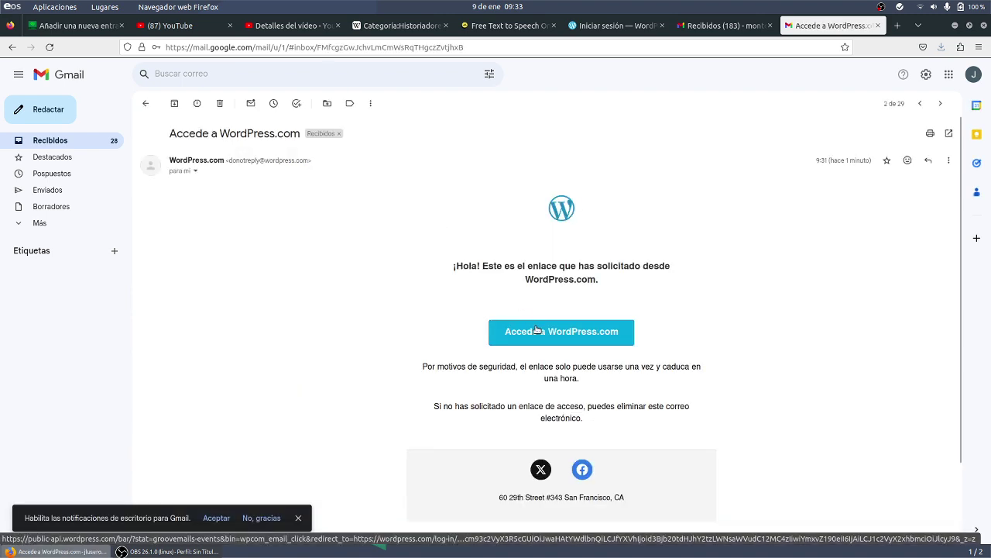
left_click(537, 331)
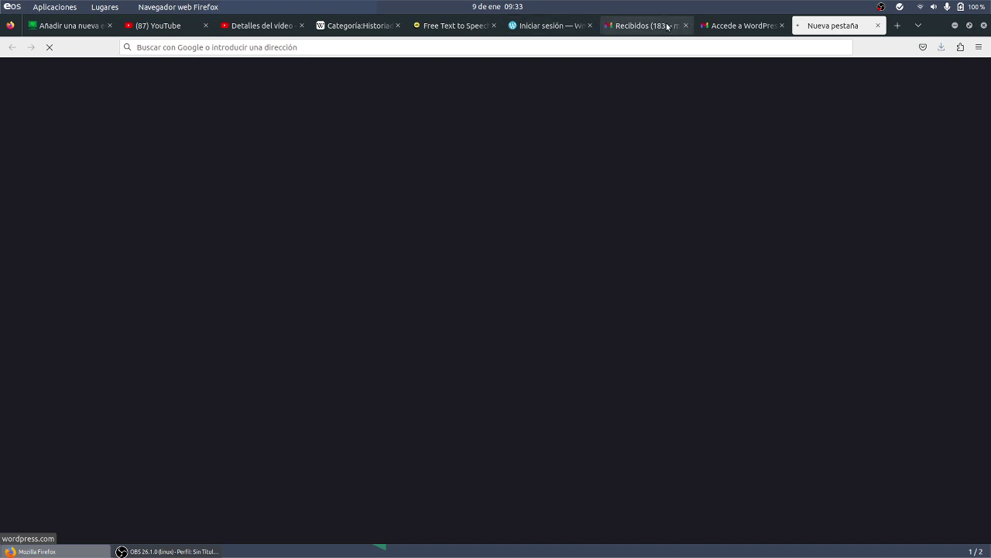
left_click(553, 29)
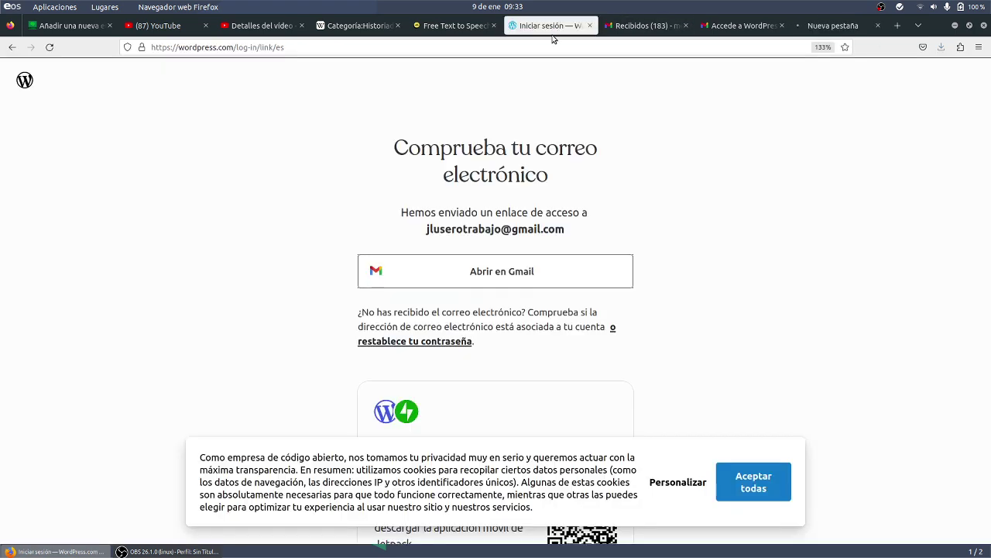
left_click(834, 28)
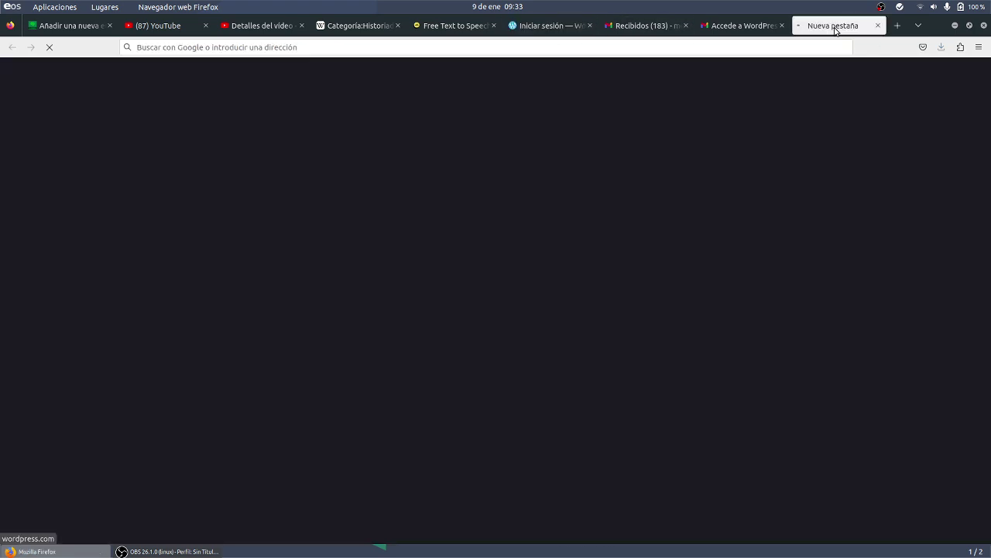
left_click(765, 23)
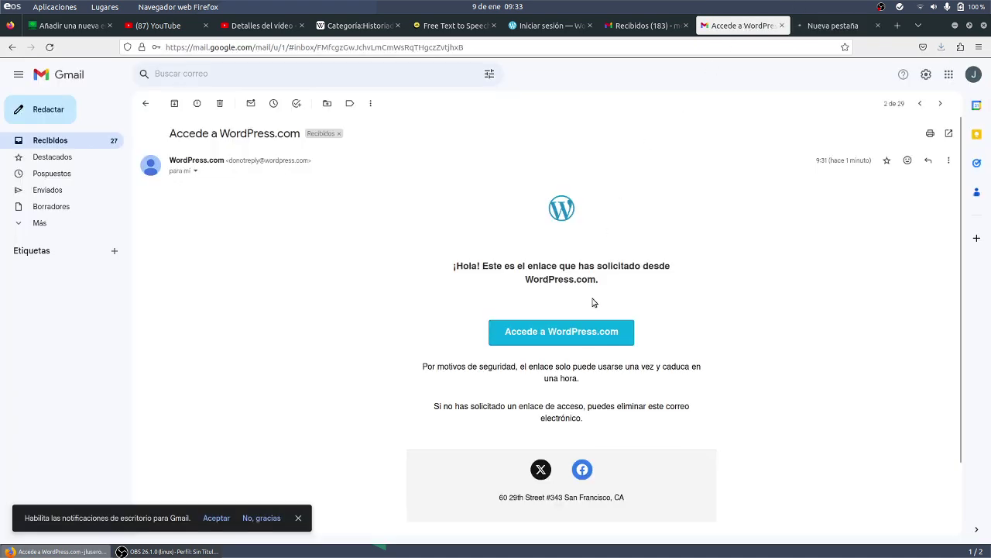
left_click(586, 332)
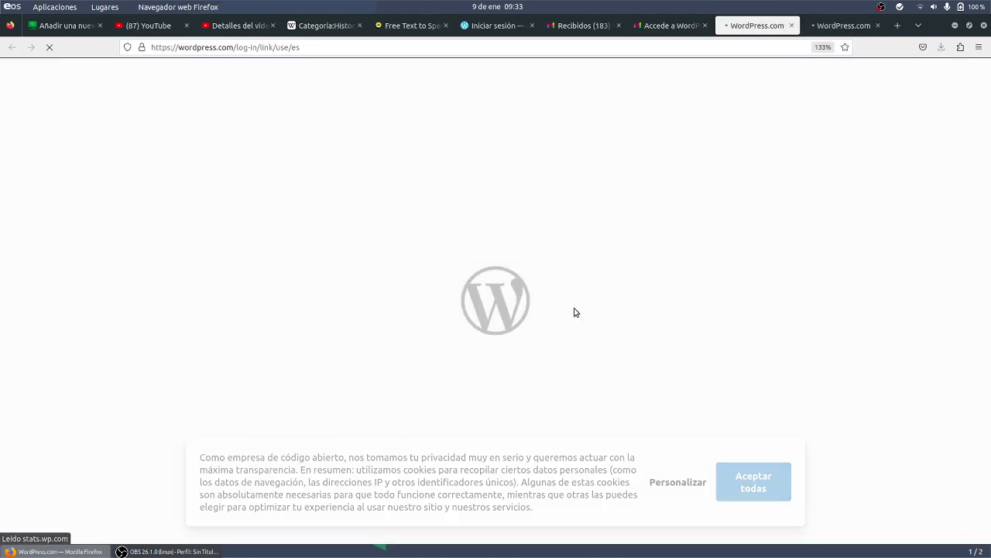
left_click(755, 496)
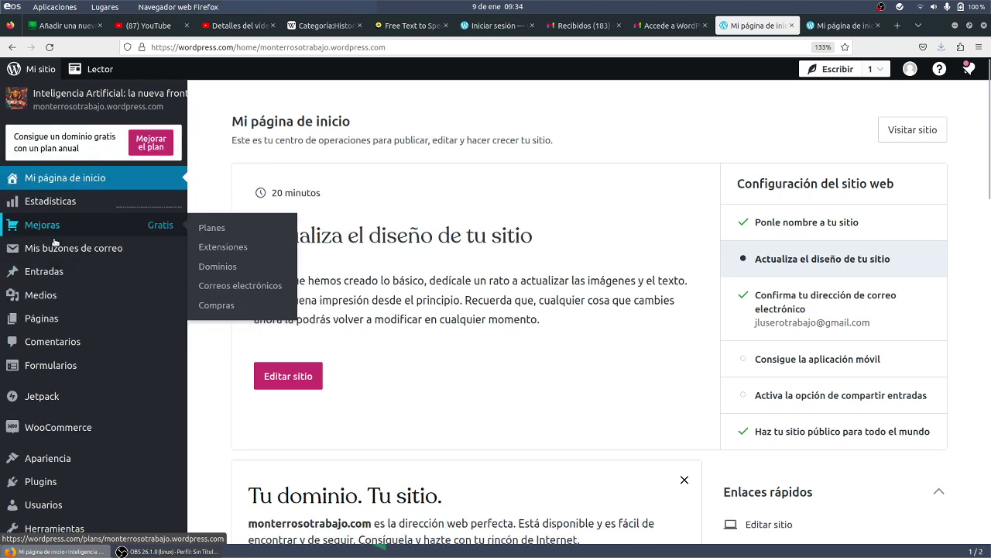
- Start a new blog post and accept the cookie notice
mouse_move(60, 280)
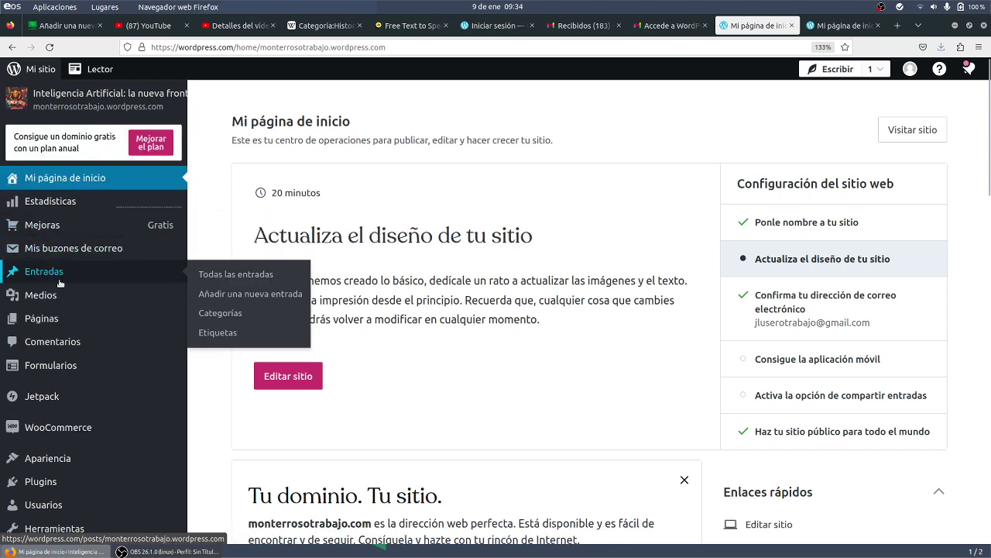
left_click(258, 293)
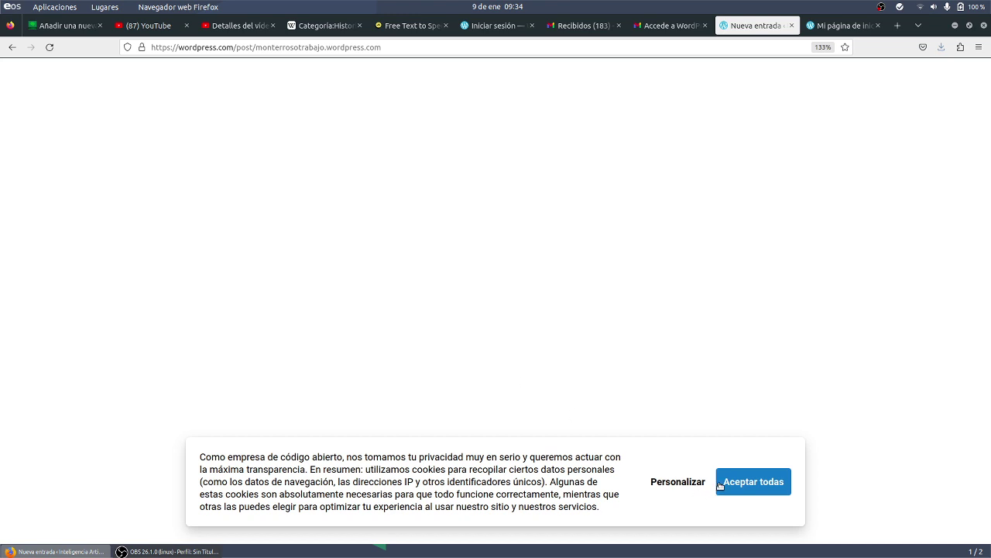
left_click(720, 485)
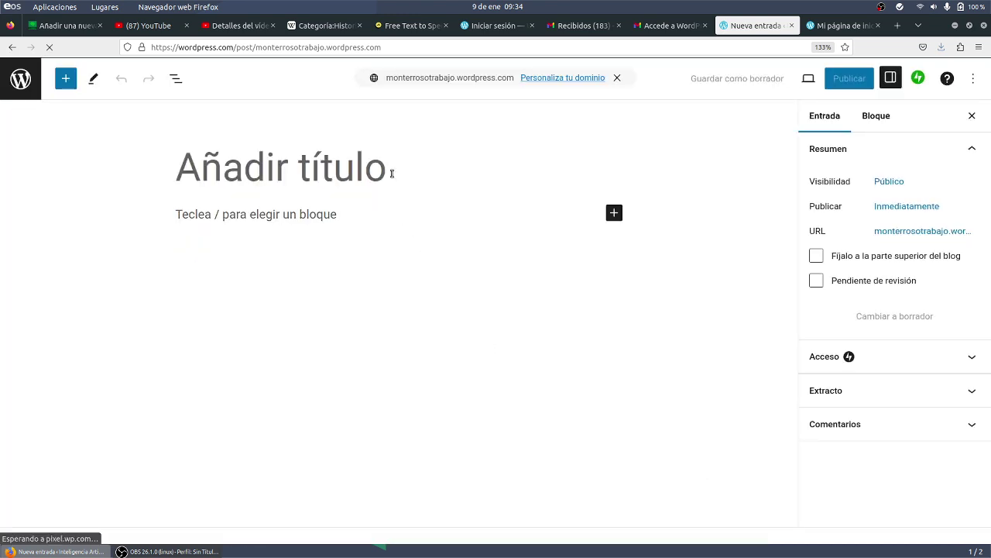
- Title the post 'Herramientas útiles de IA' and write the intro 'Aquí tienes algunas herramientas útiles de IA:'
type("Herram")
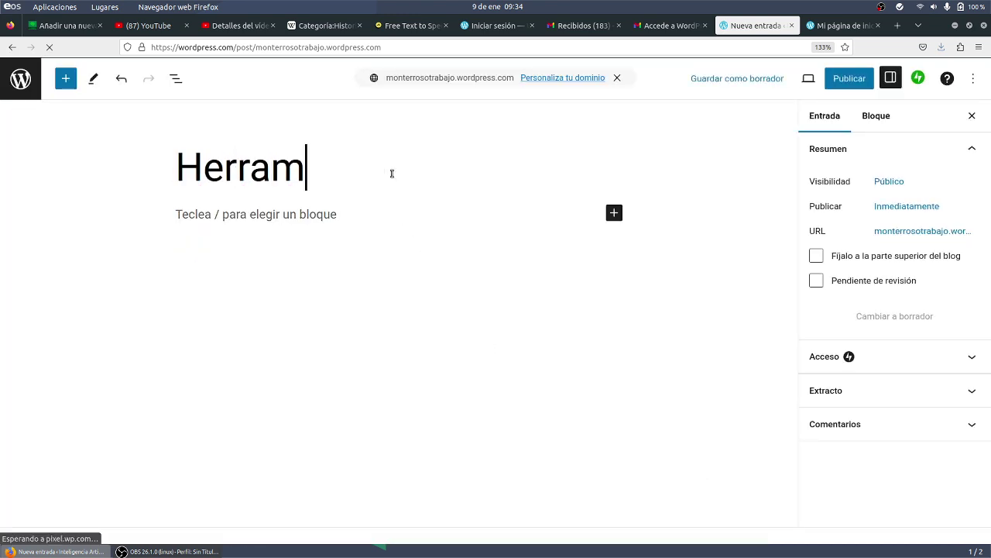
type("ientas útiles de IA")
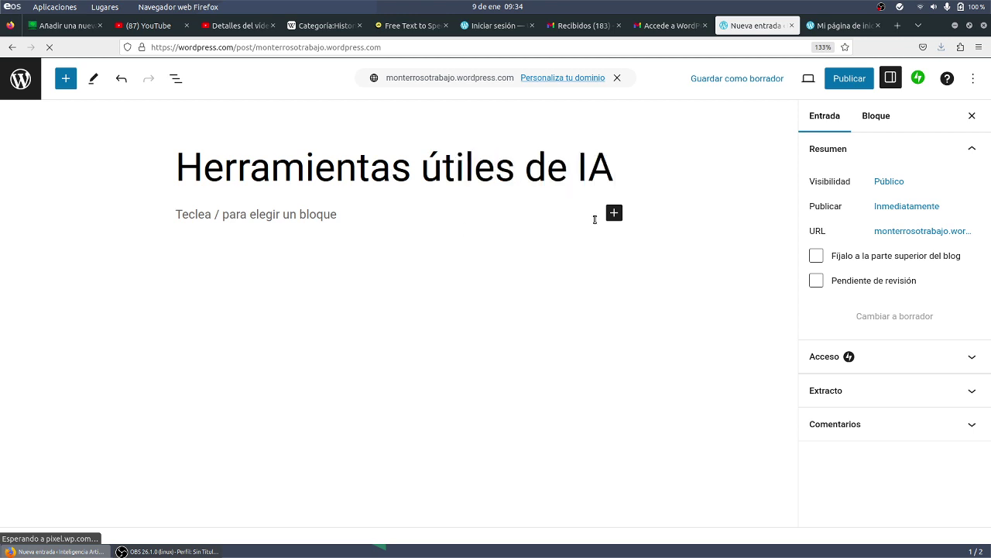
key("Return")
type("aO")
key("BackSpace")
key("BackSpace")
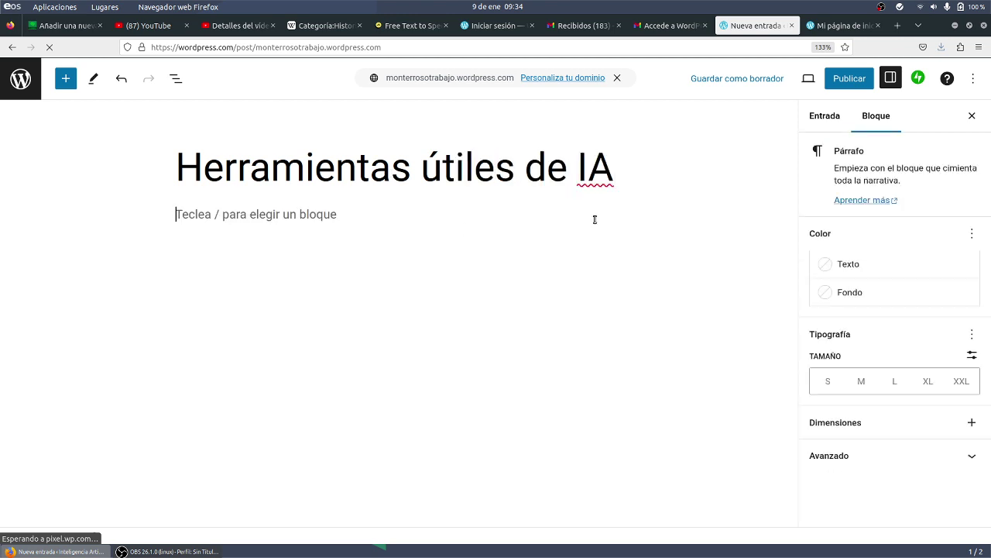
type("Aquí tienes ")
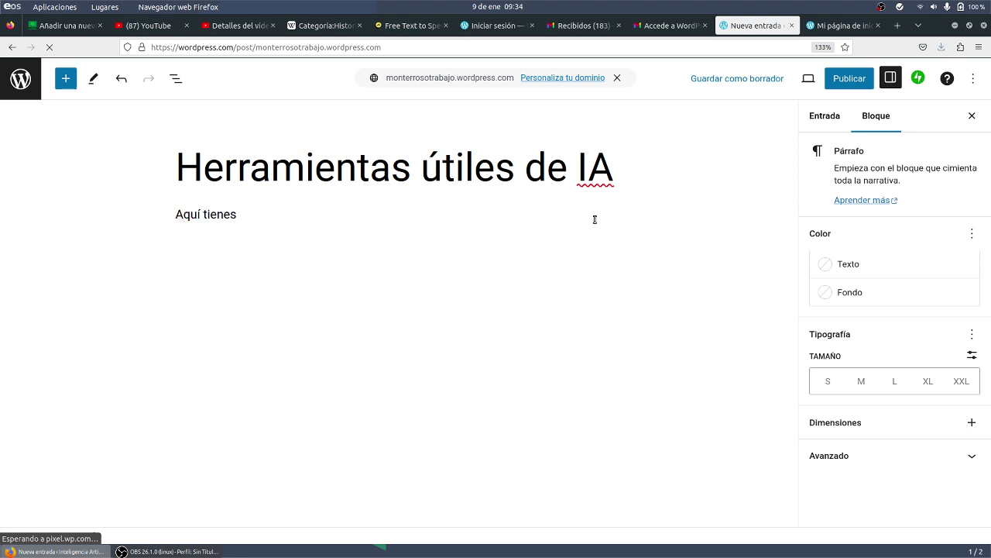
type("algunas herramientas")
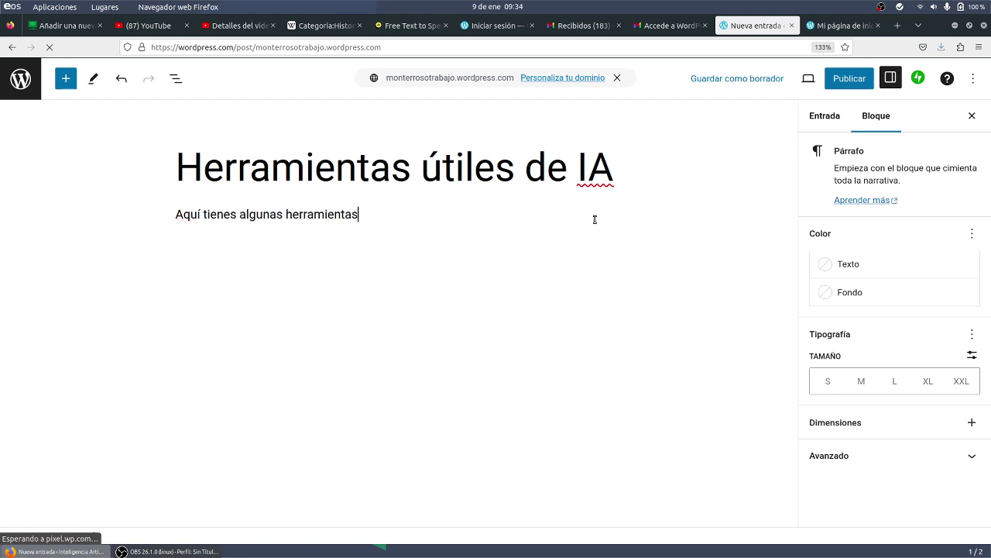
type(" útiles de IA:")
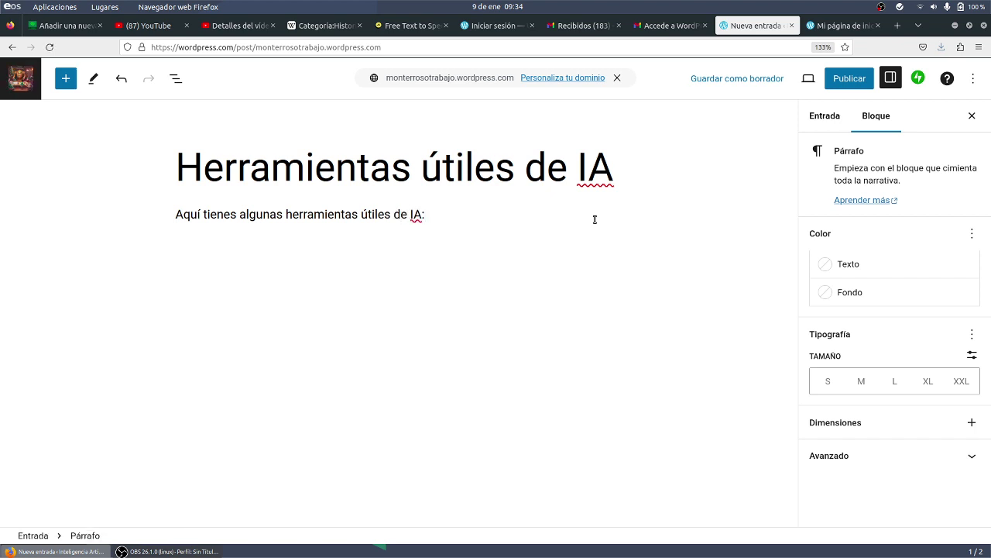
key("Return")
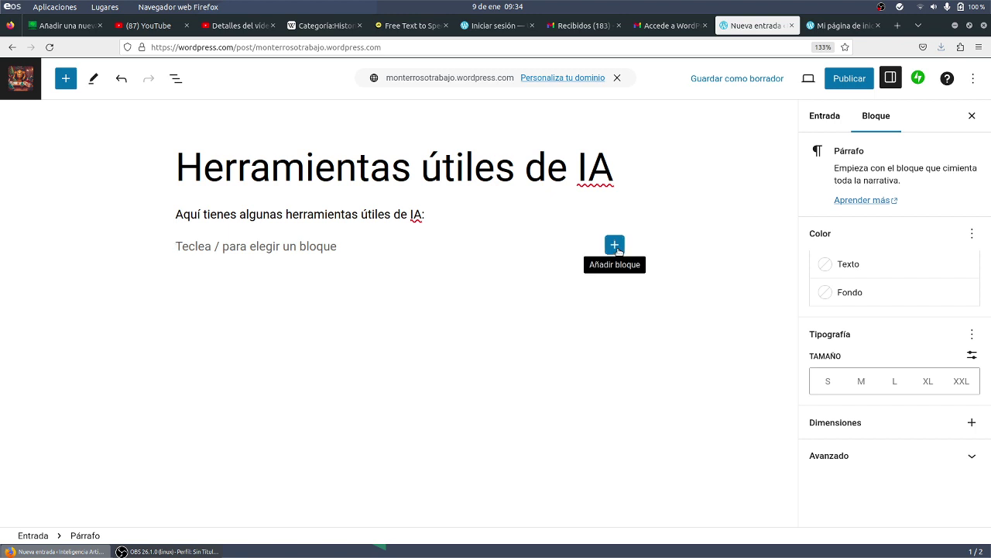
- Insert a Tabla block with 3 columns and 6 rows below the intro
left_click(615, 245)
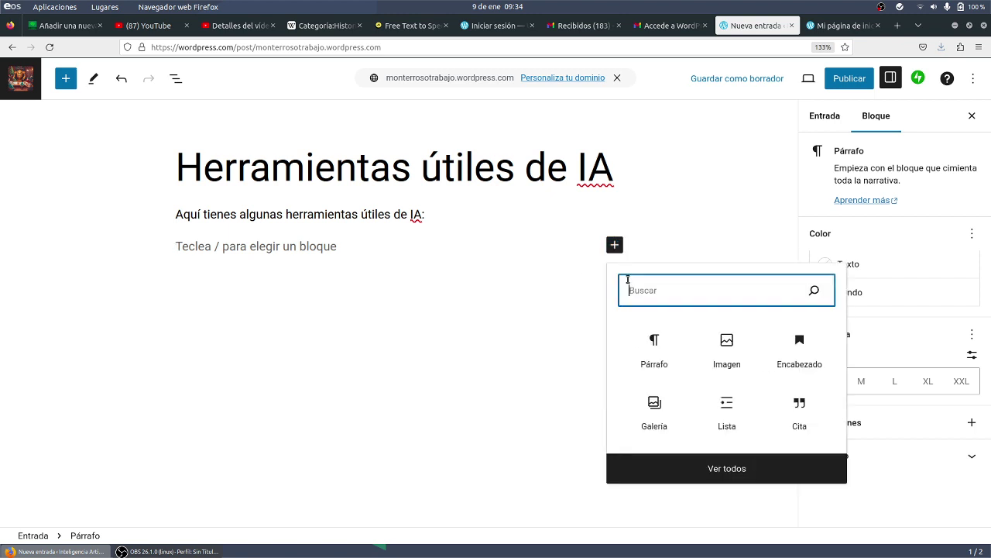
type("tabla")
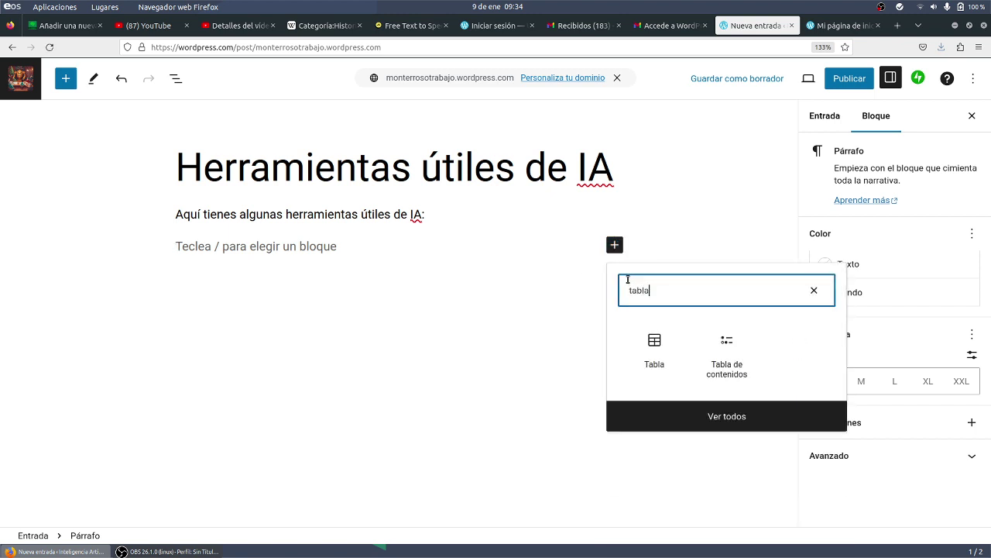
left_click(651, 340)
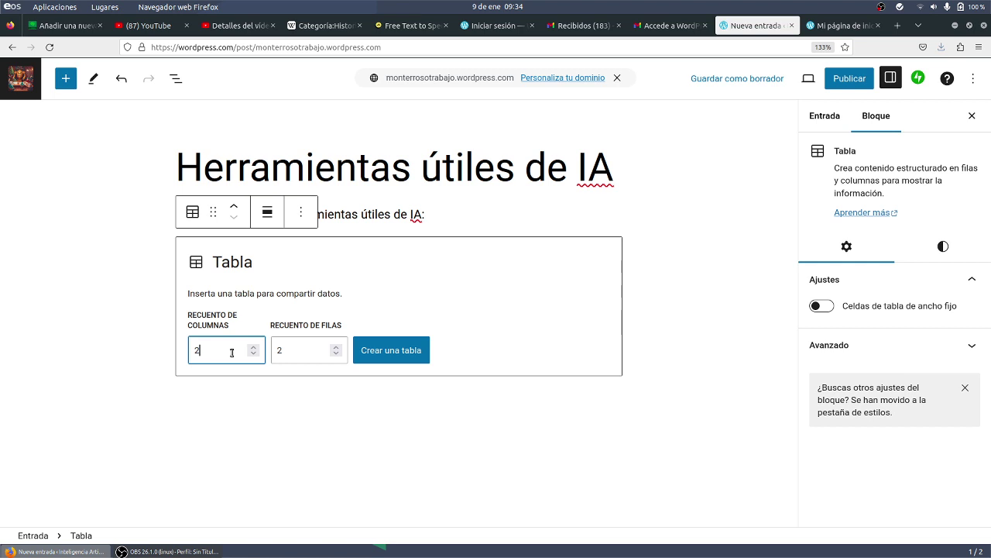
key("BackSpace")
type("3")
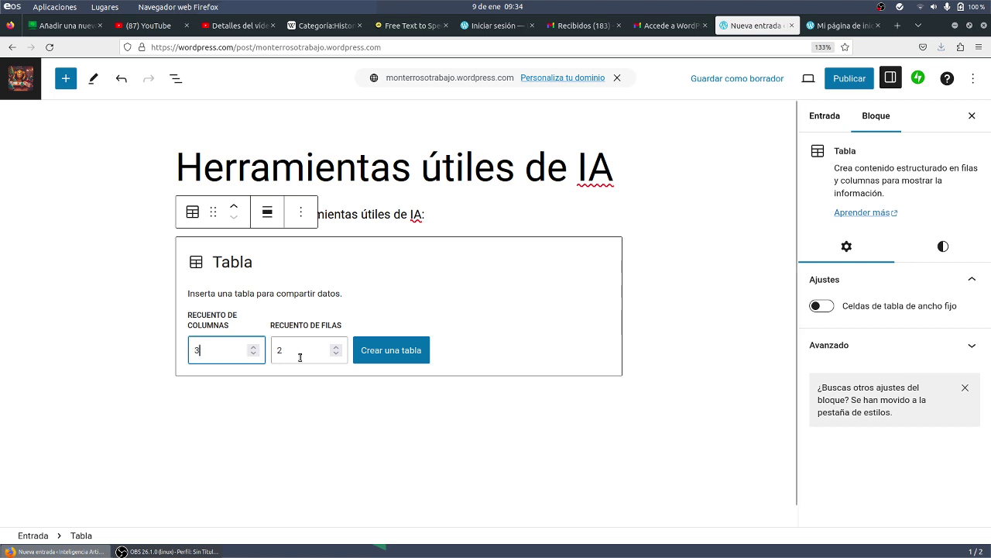
key("Tab")
type("6")
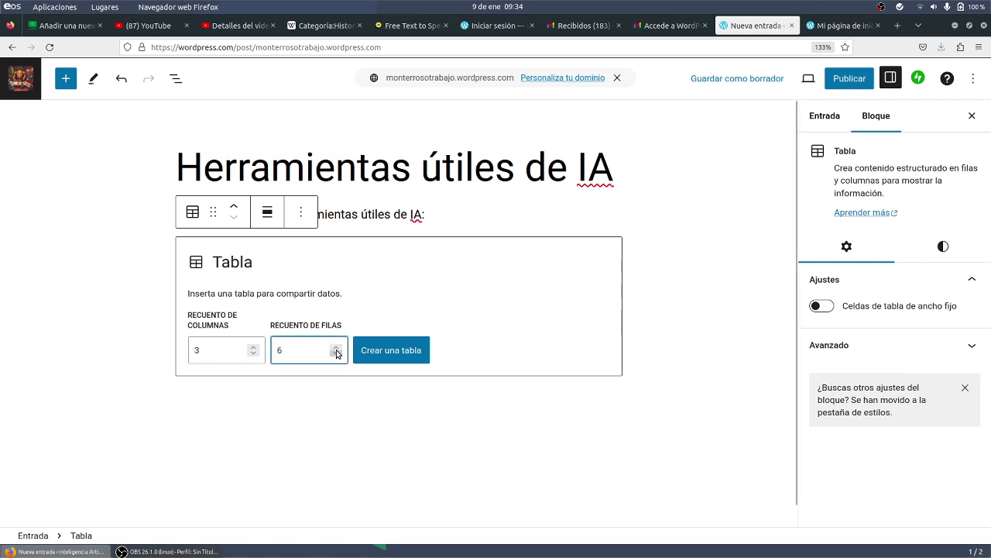
left_click(360, 350)
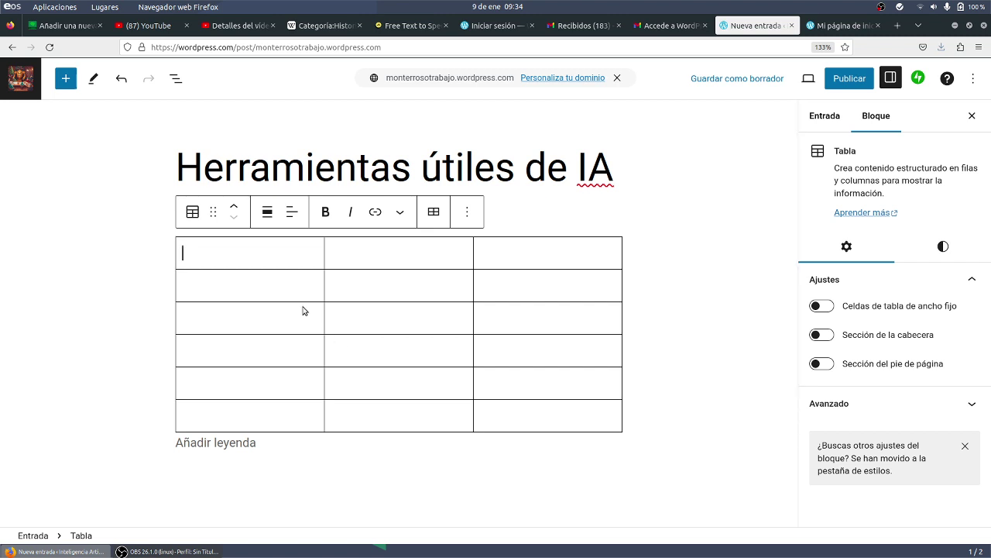
- Fill the table's header row with 'Título', 'URL' and 'Descripción'
type("Título")
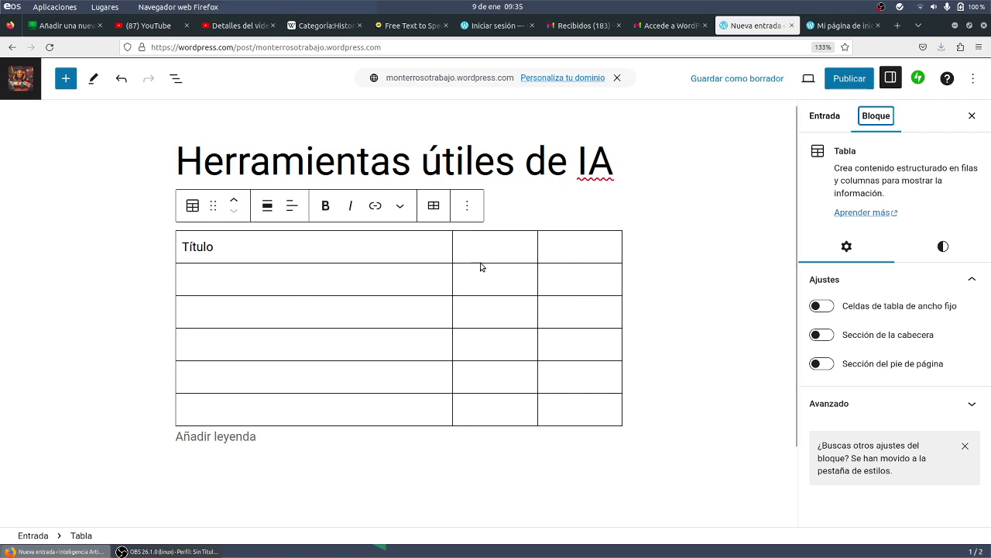
type("URL")
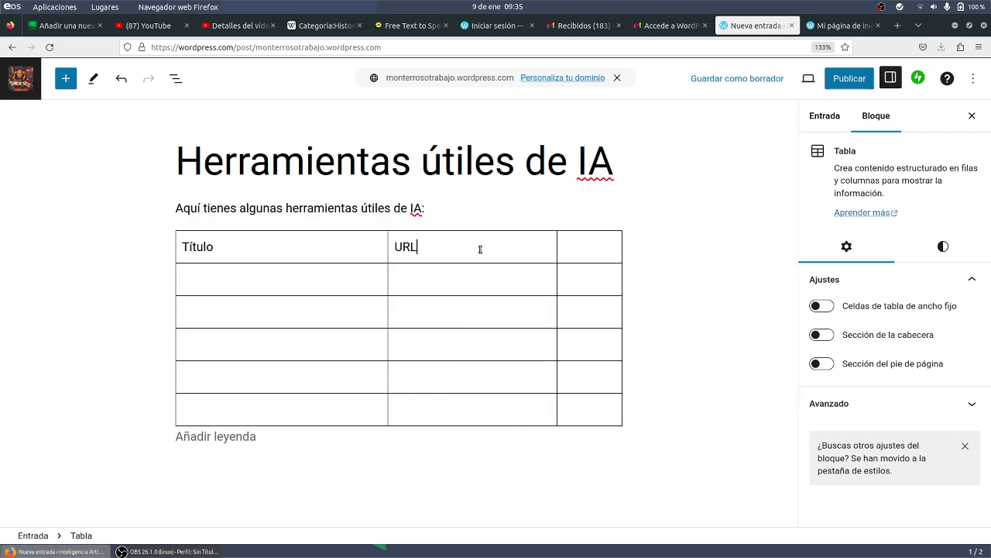
left_click(575, 250)
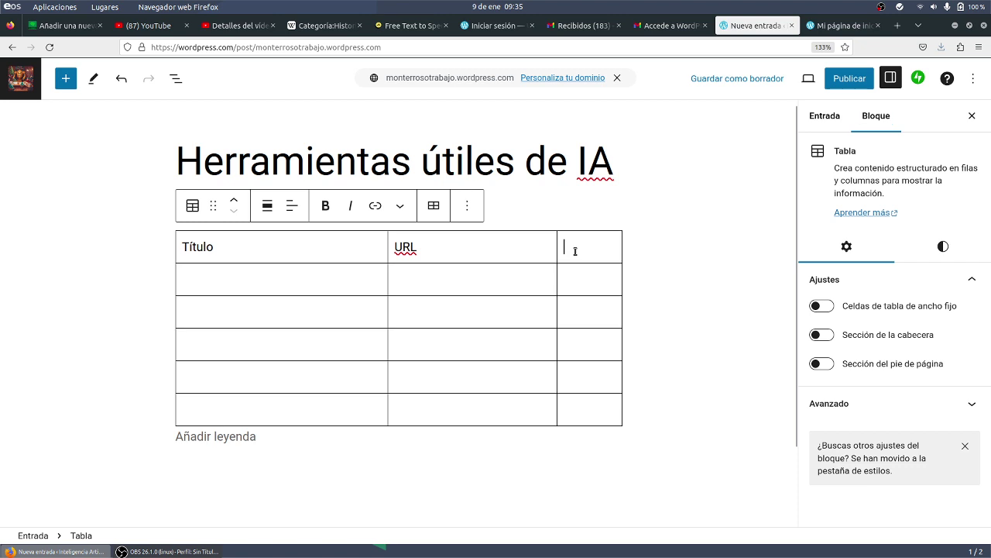
type("Descripción")
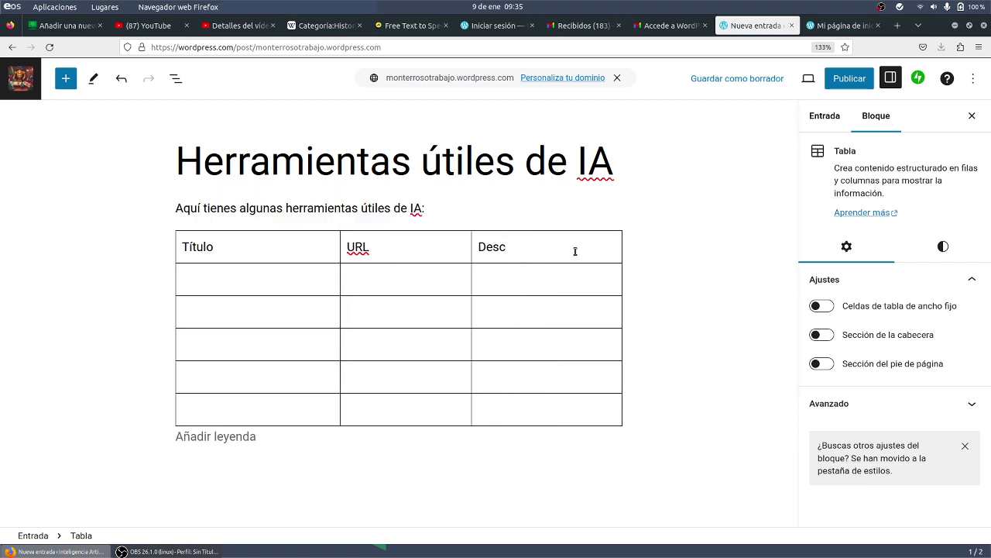
left_click(840, 25)
- Search Google for 'chatgpt', open the ChatGPT result, and select its chat.openai.com address
left_click(624, 47)
type("chatg")
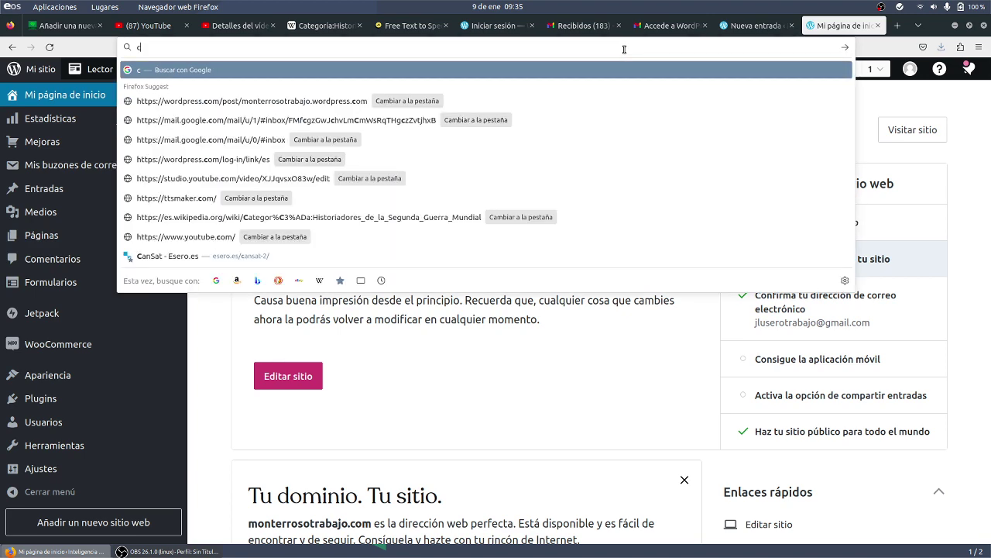
type("pt")
key("Return")
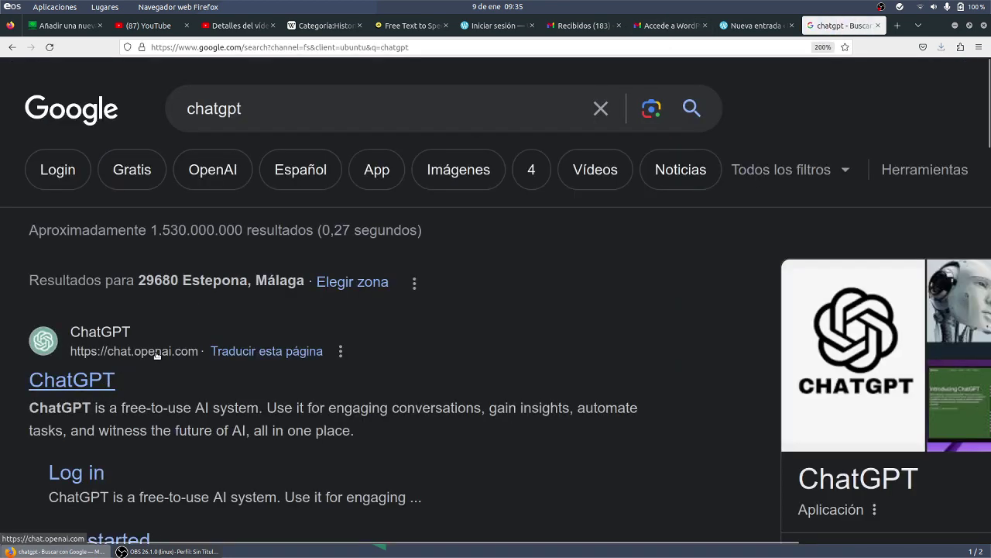
left_click(99, 380)
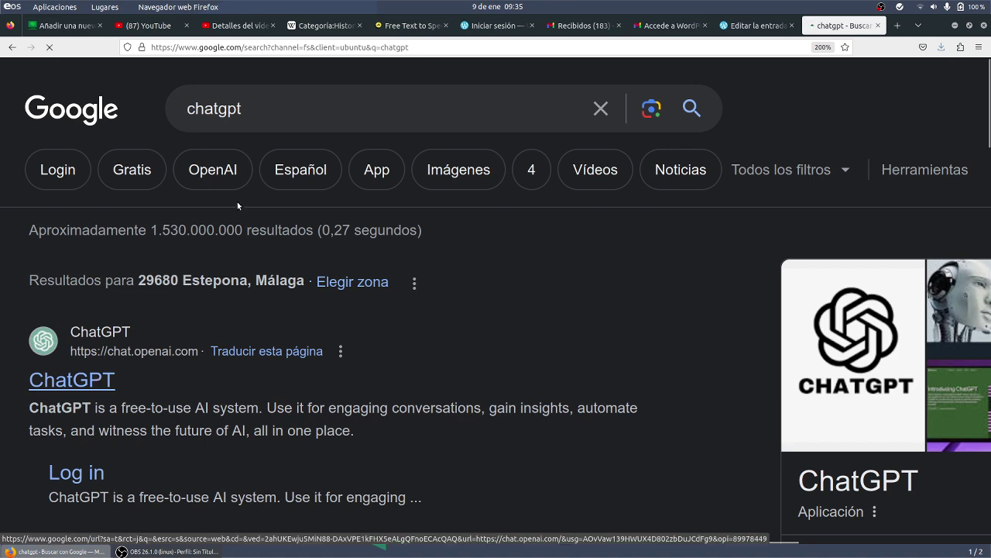
left_click(324, 49)
key("ctrl+c")
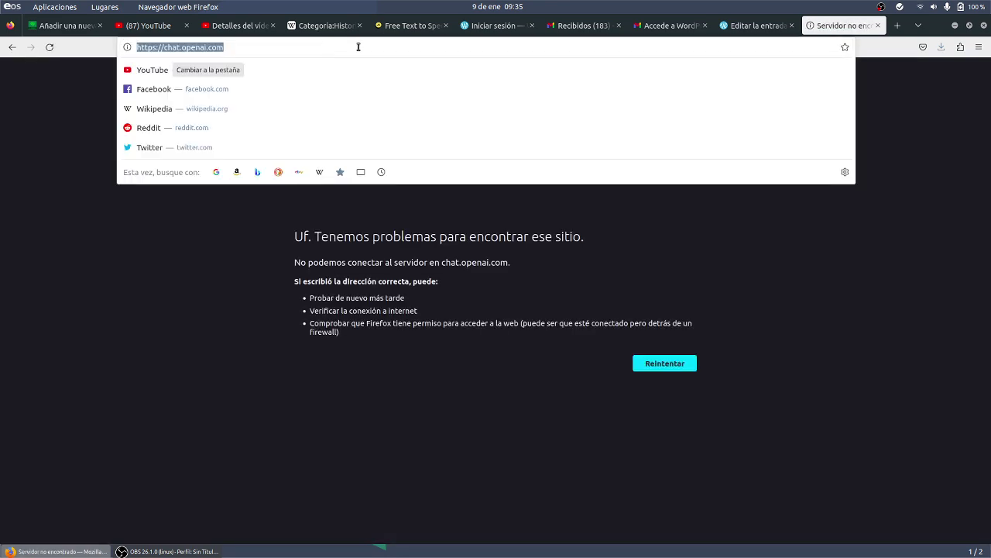
left_click(763, 25)
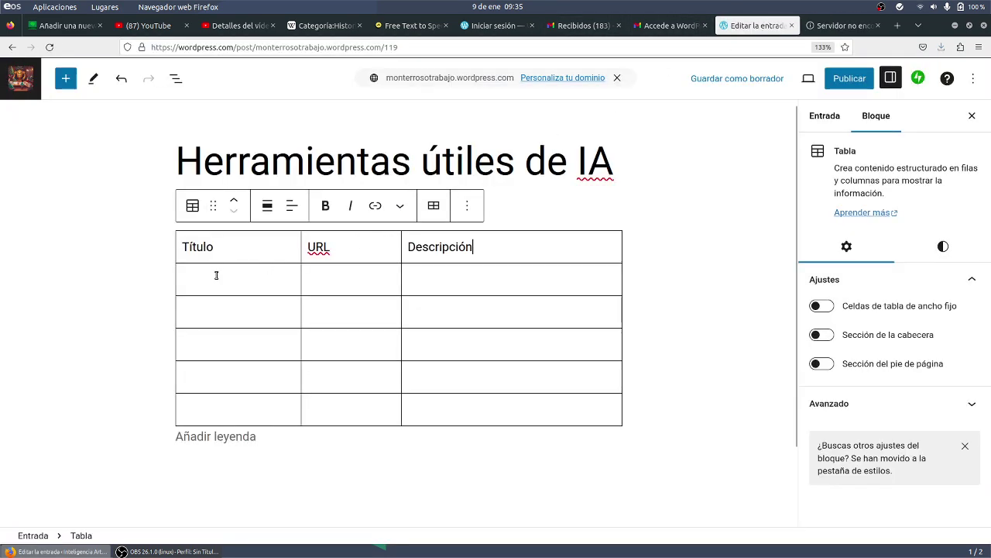
key("ctrl+v")
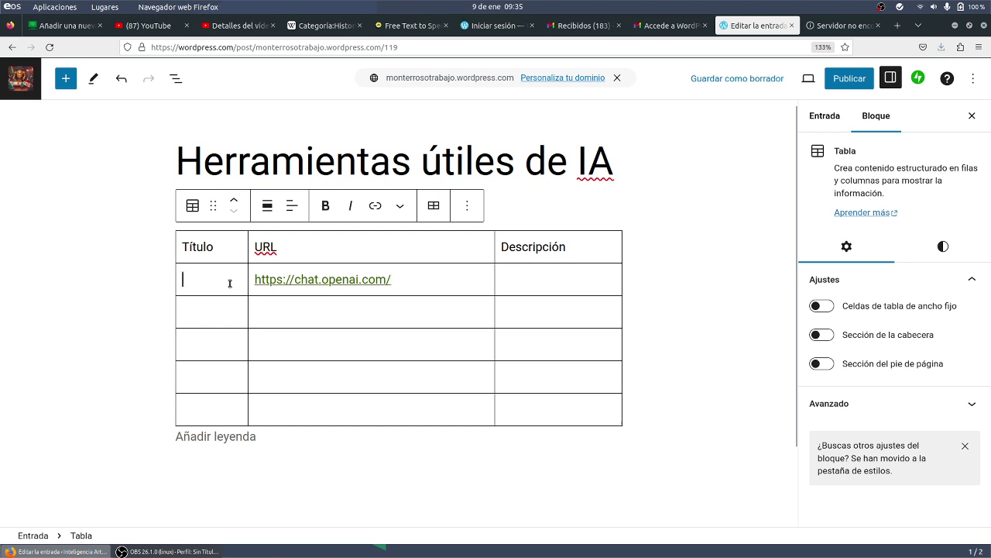
type("ChatGPT")
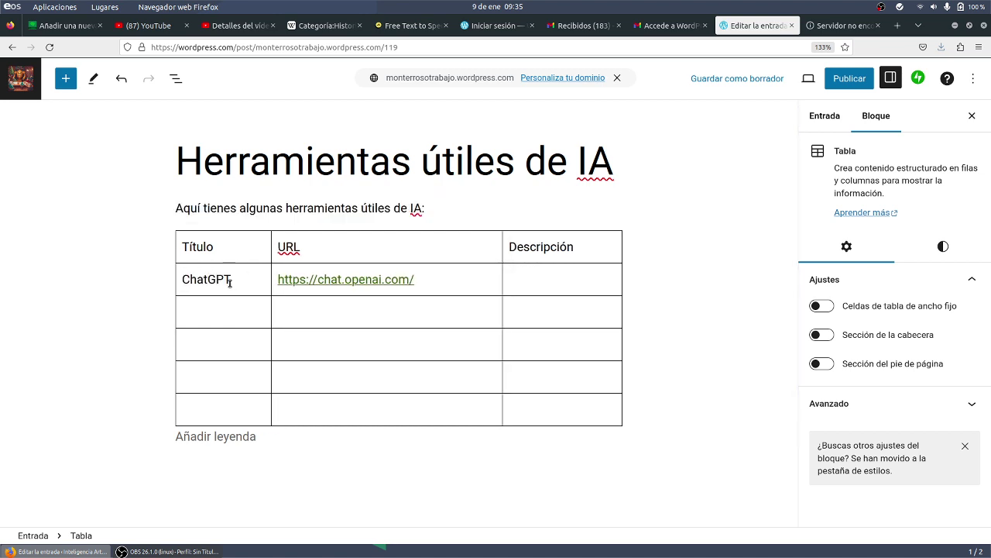
left_click(512, 280)
type("Es una intel")
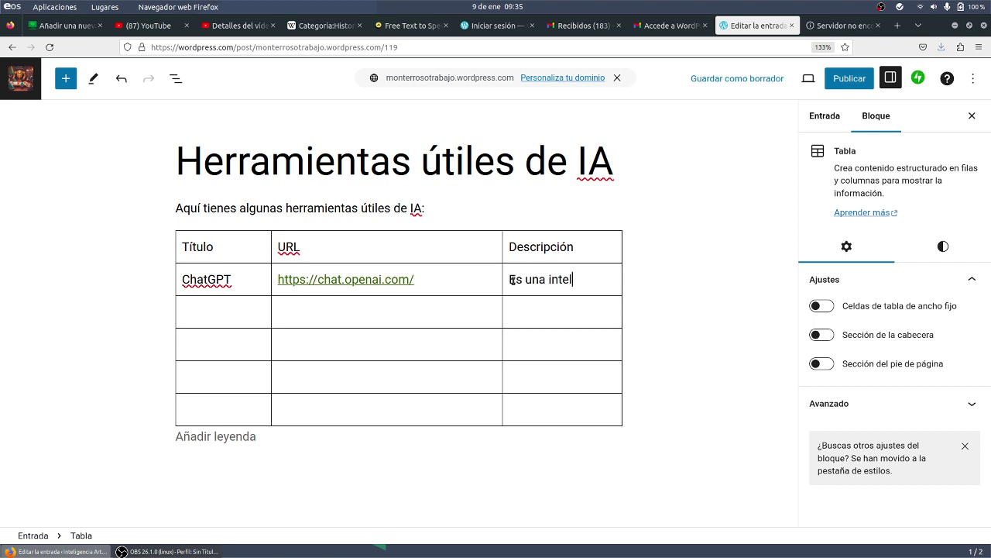
type("igencia artificia")
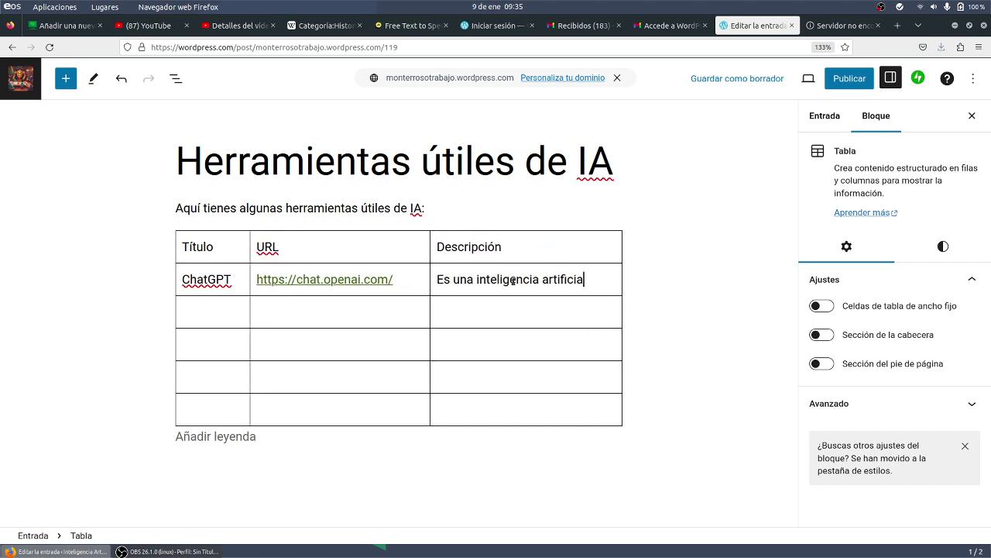
type("l generativa que pr")
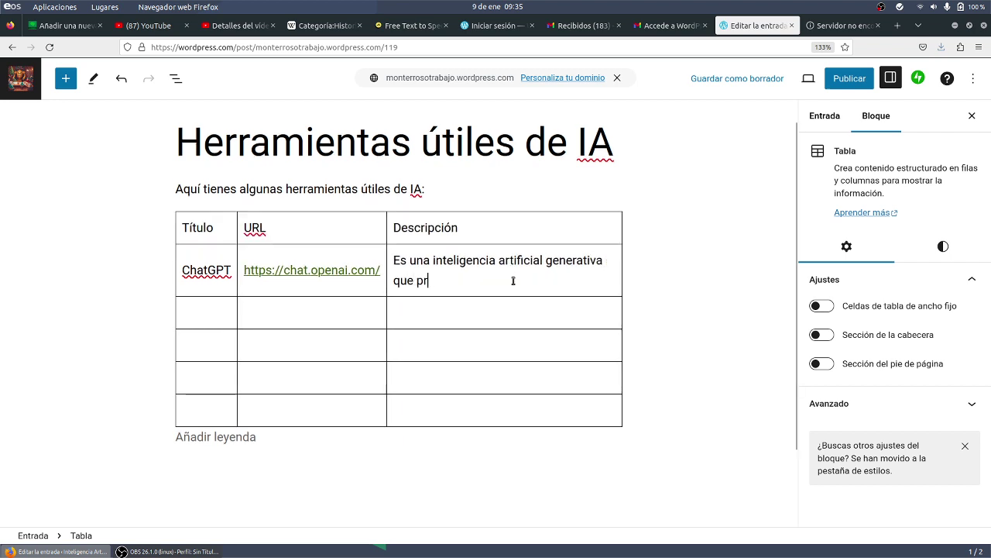
key("BackSpace")
type("ermite ten")
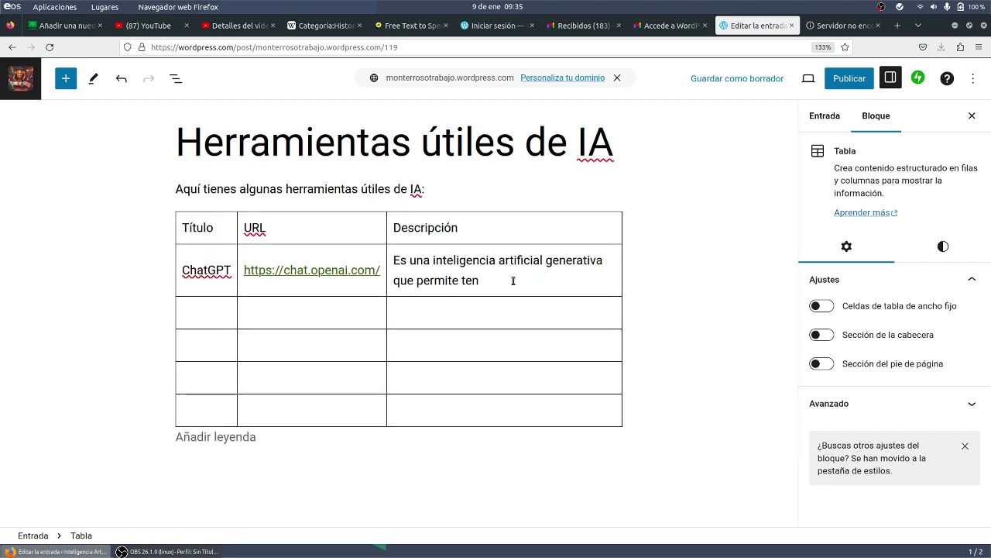
type("er conversaciones con ")
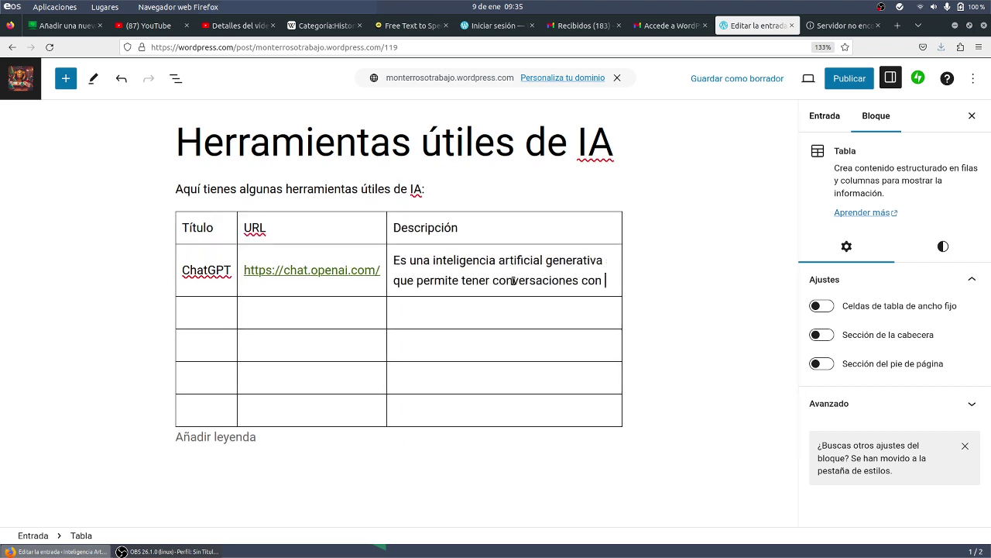
type("ella y responde")
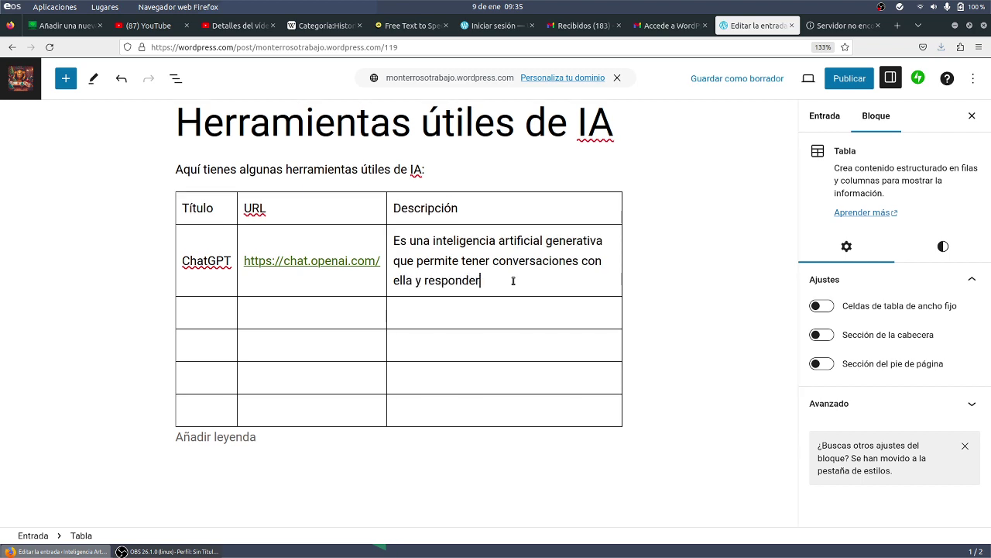
type(" en lenguaje natural.")
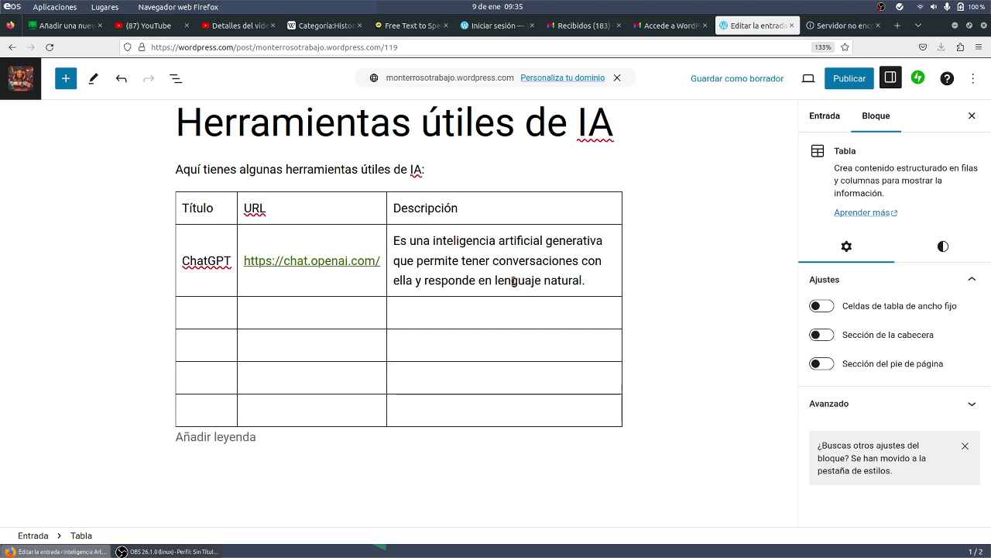
- Search Google for gencraft, first from the ChatGPT tab and then in a new tab
left_click(843, 26)
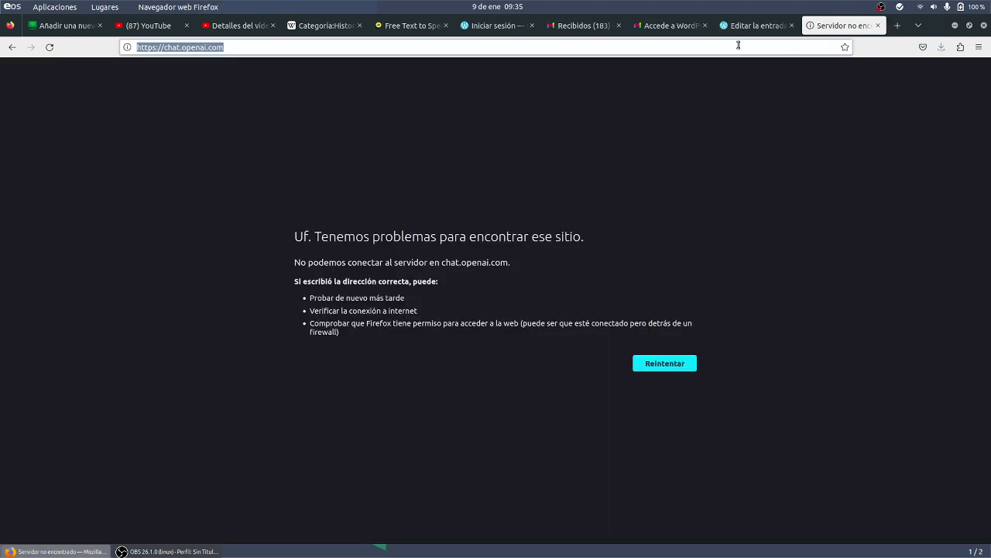
left_click(737, 45)
key("ctrl+a")
type("gencraft")
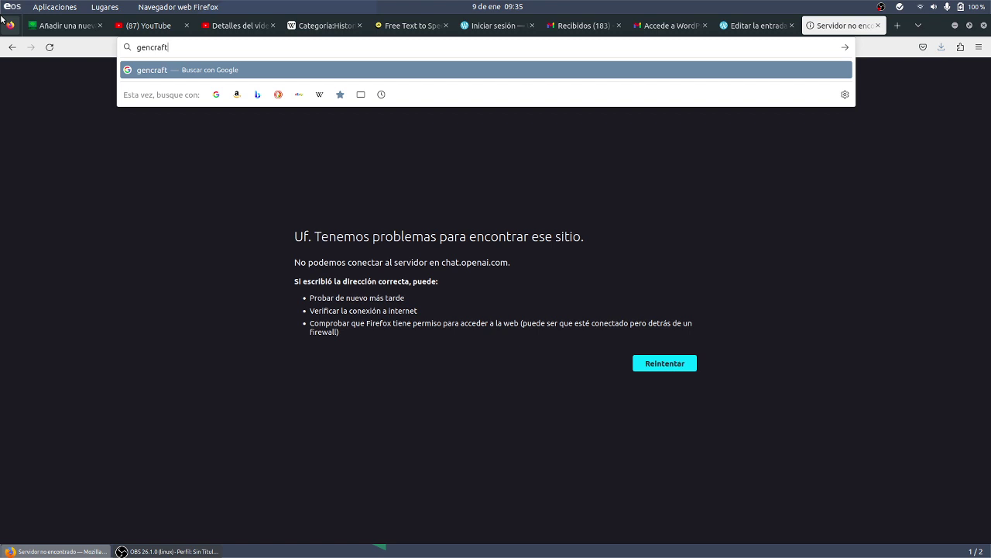
key("Return")
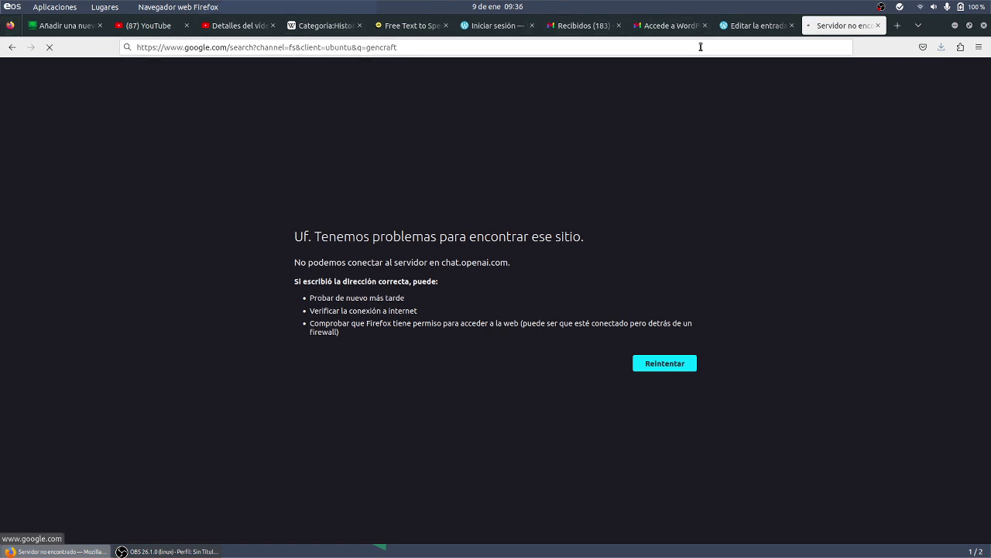
left_click(897, 26)
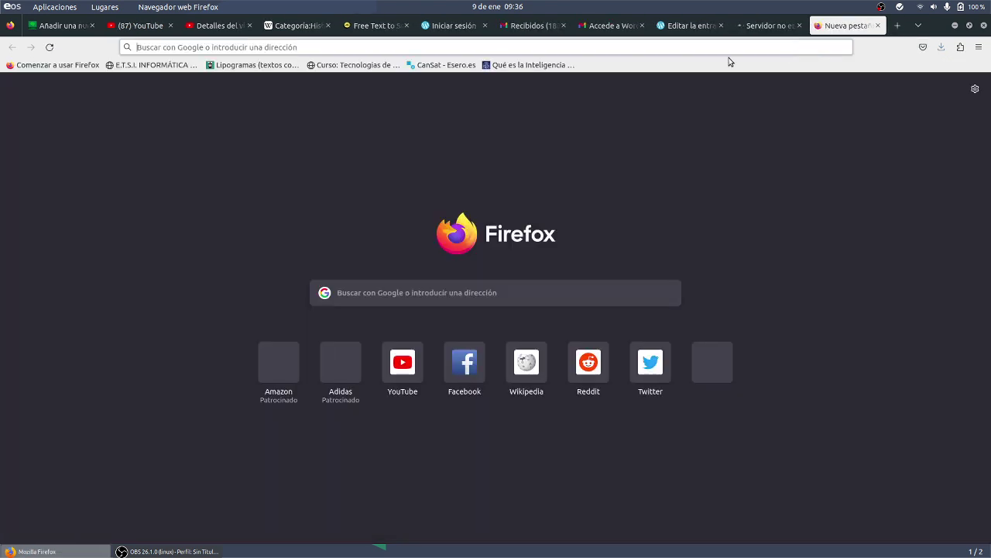
type("gencraft")
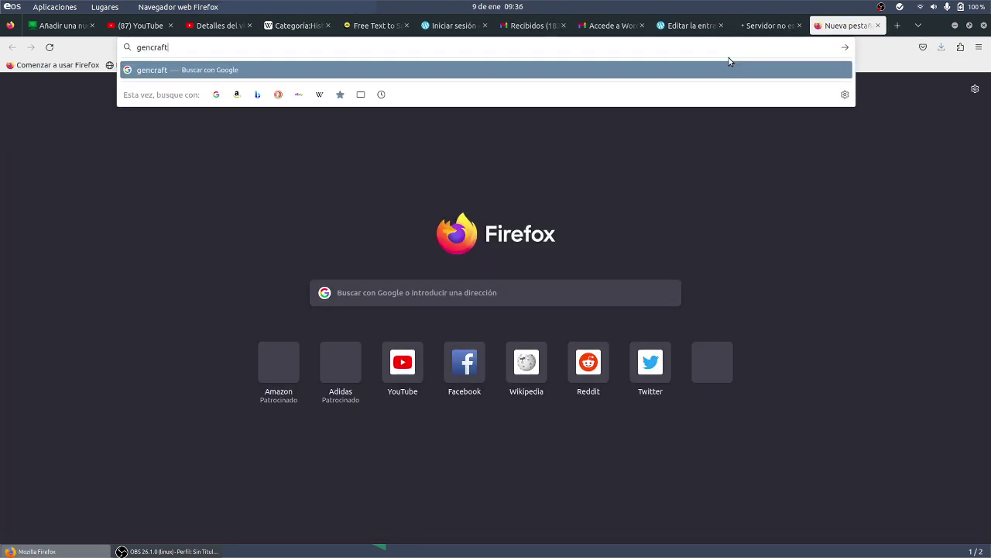
key("Return")
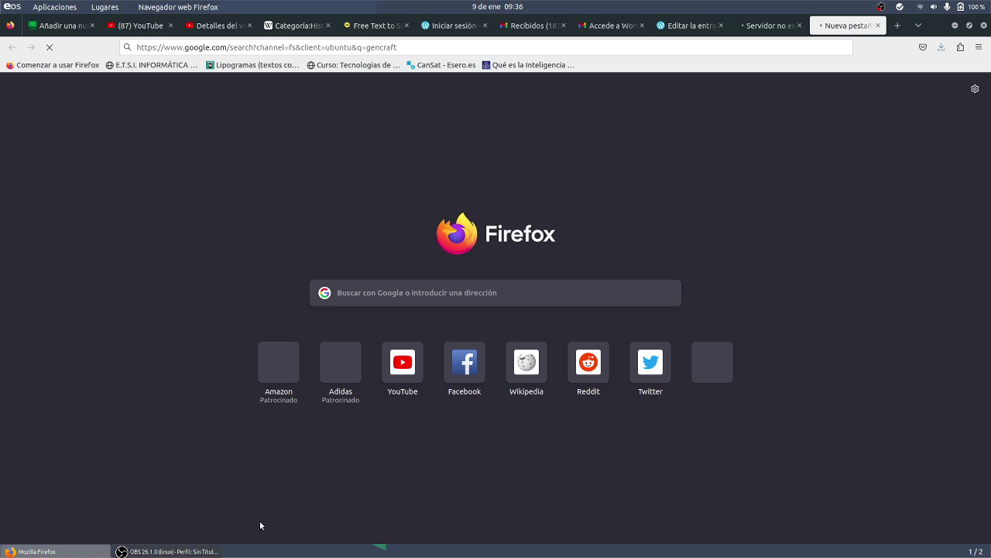
- Retry the failed page's address, then return to the WordPress post editor via the Gmail tab
left_click(784, 31)
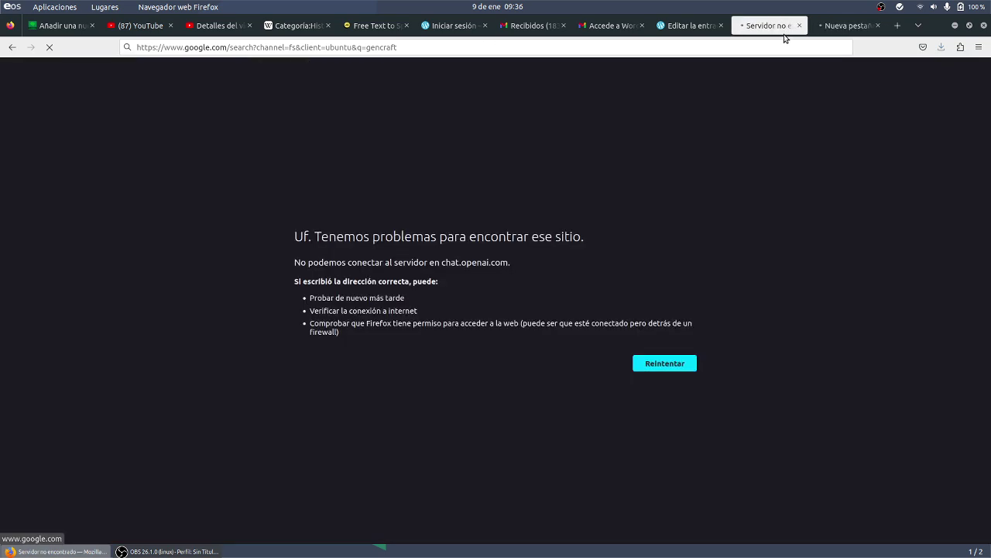
left_click(621, 53)
key("Return")
left_click(610, 26)
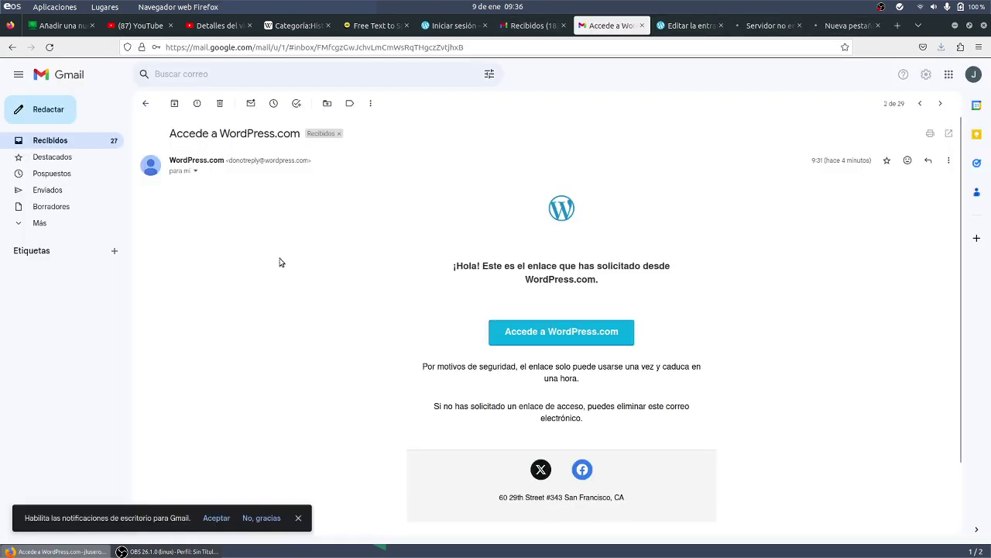
left_click(689, 26)
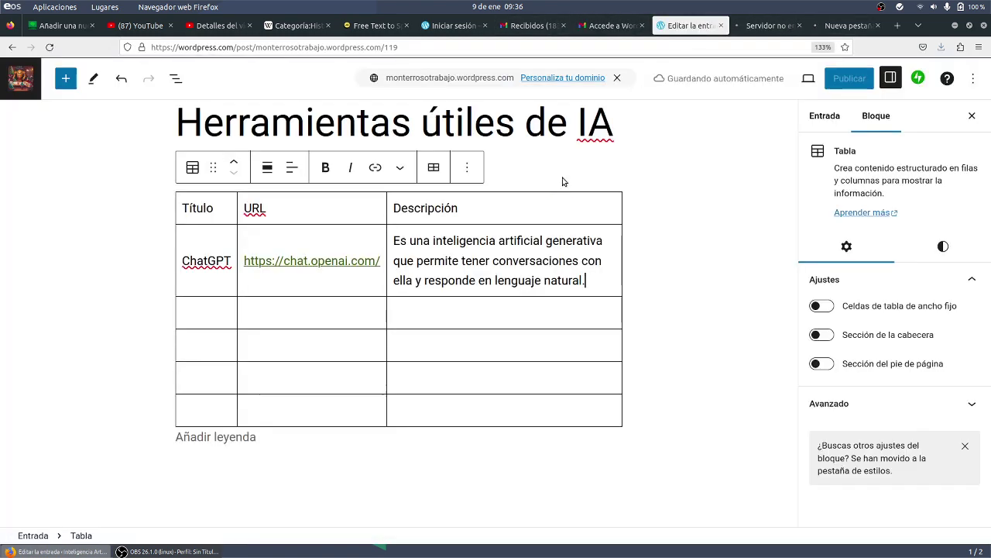
- Add 'Gencraft' with description 'Generador de imágenes de IA a partir de un prompt' plus a prompt explanation
left_click(183, 311)
type("Gencraft")
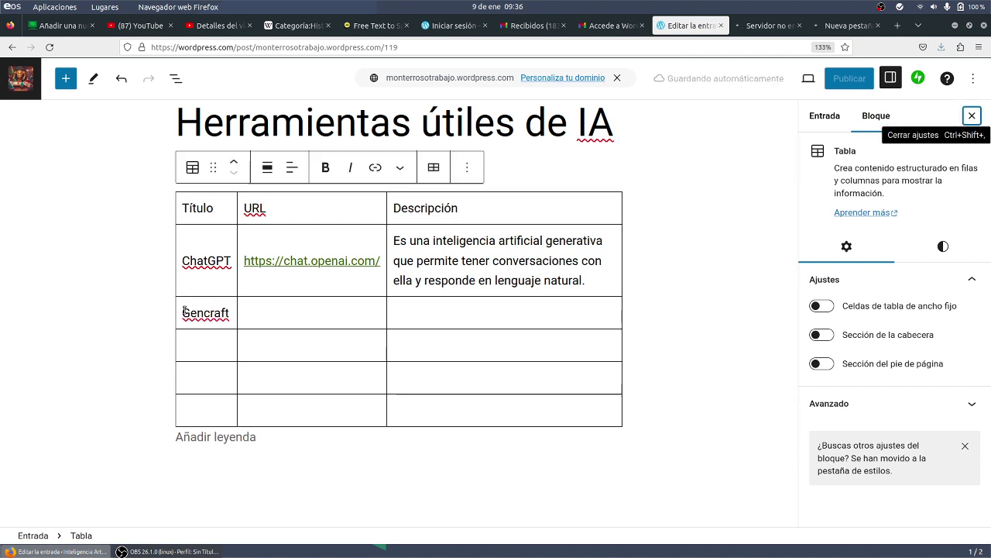
left_click(442, 315)
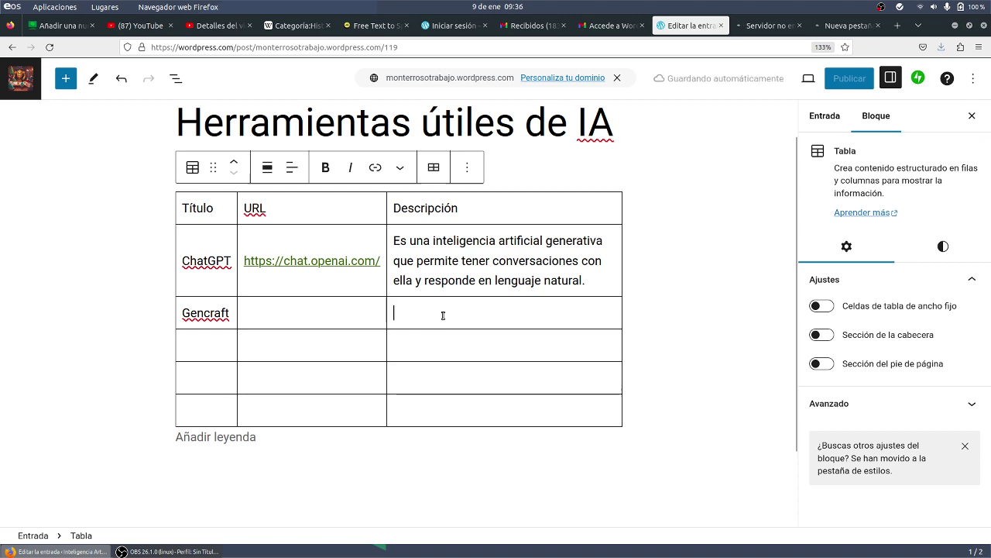
type("Generador de imágenes de I")
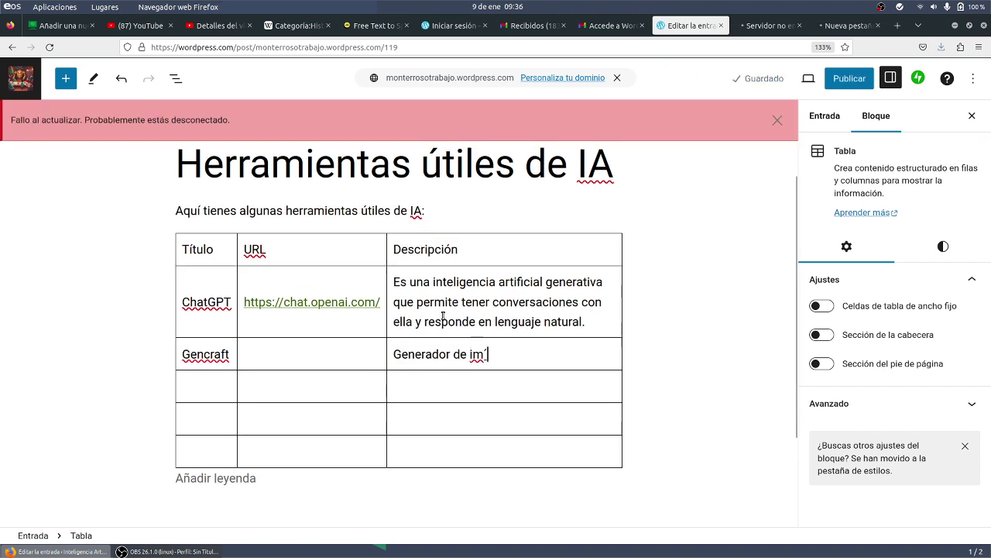
type("A a t")
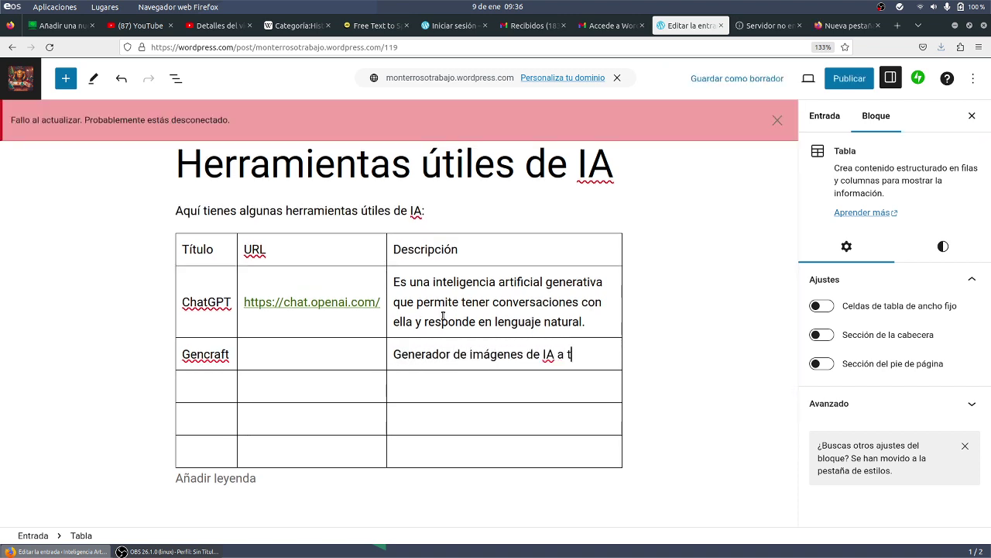
key("BackSpace")
type("partir de un promtp.")
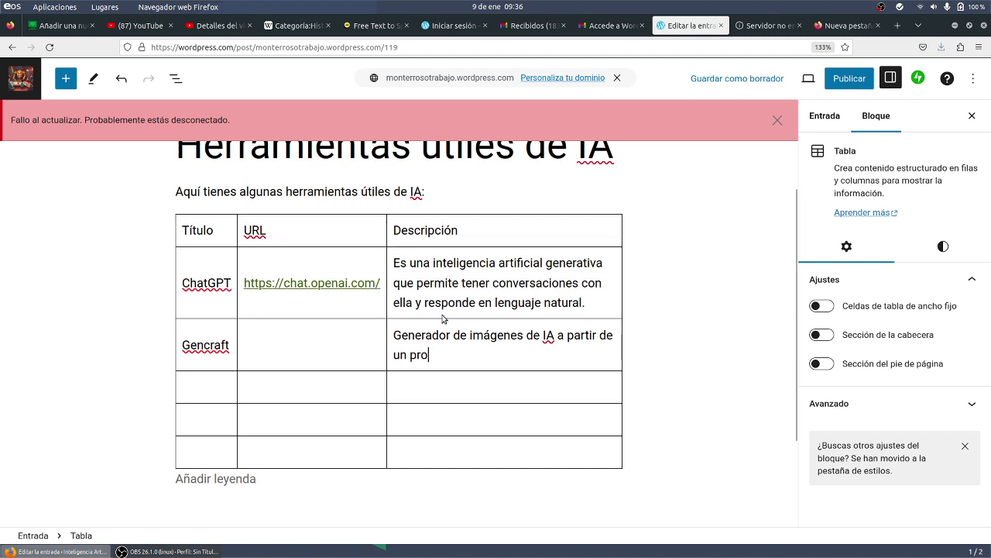
key("BackSpace")
key("BackSpace")
key("BackSpace")
type("pt.")
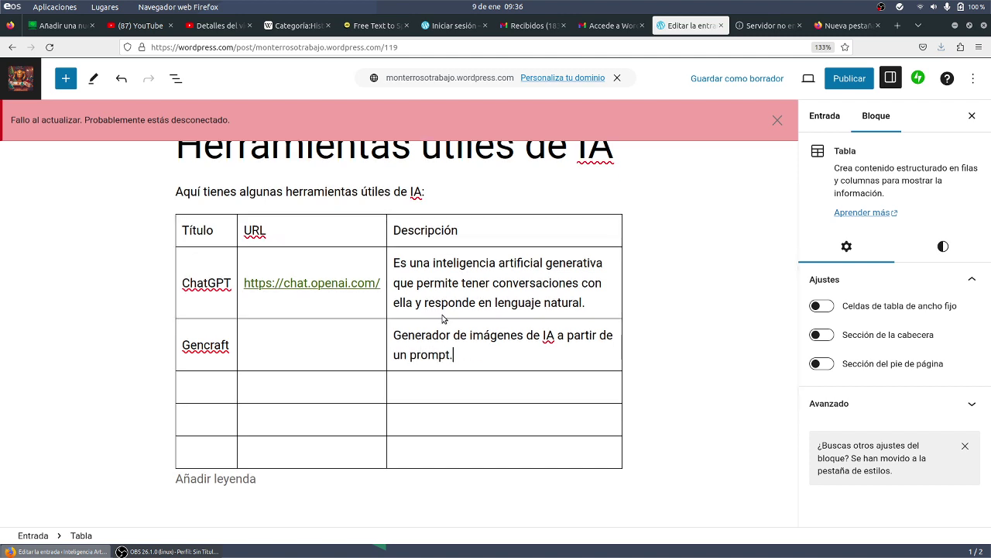
type(" El prompt es el texto que se le")
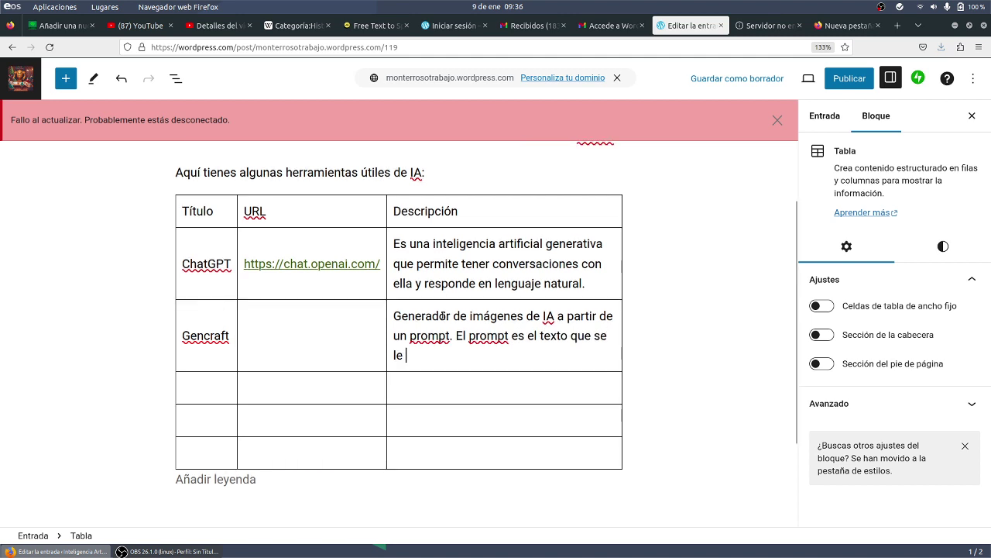
type(" escribe a la IA")
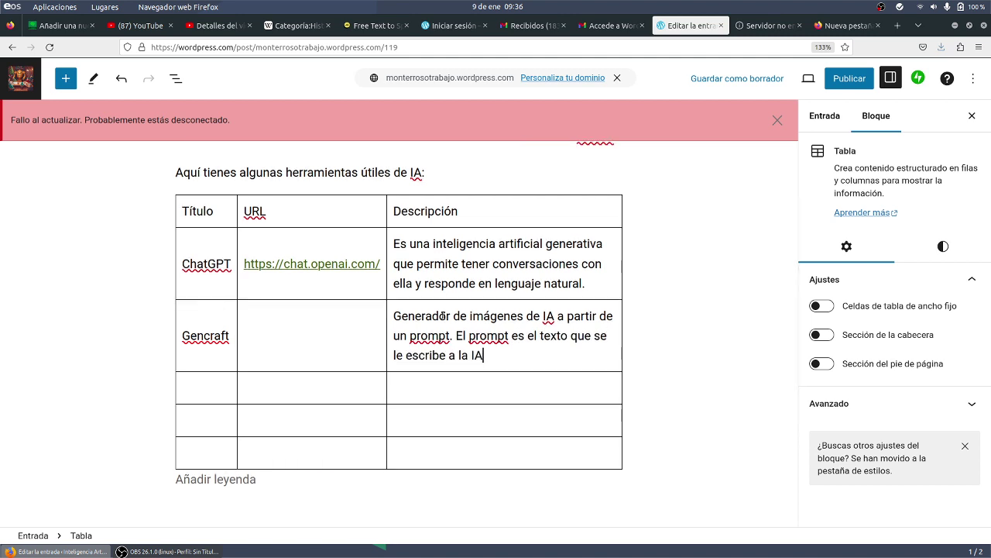
type(" para que gener")
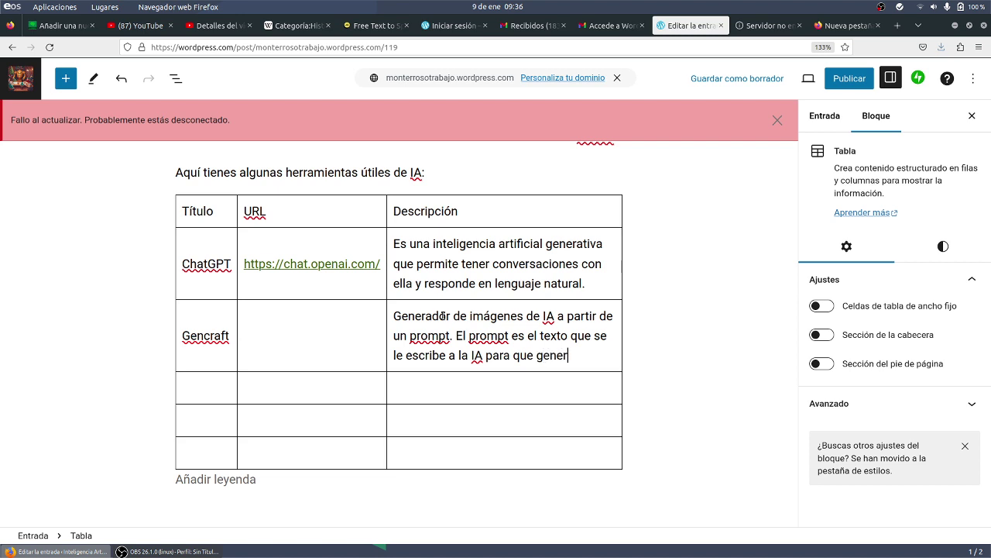
type("e el contenido")
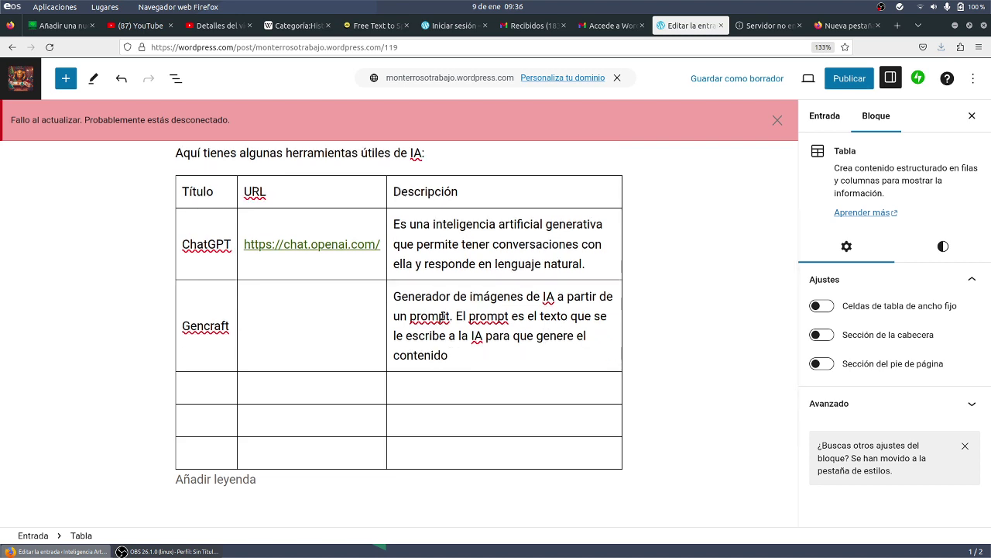
type(" que queremos.")
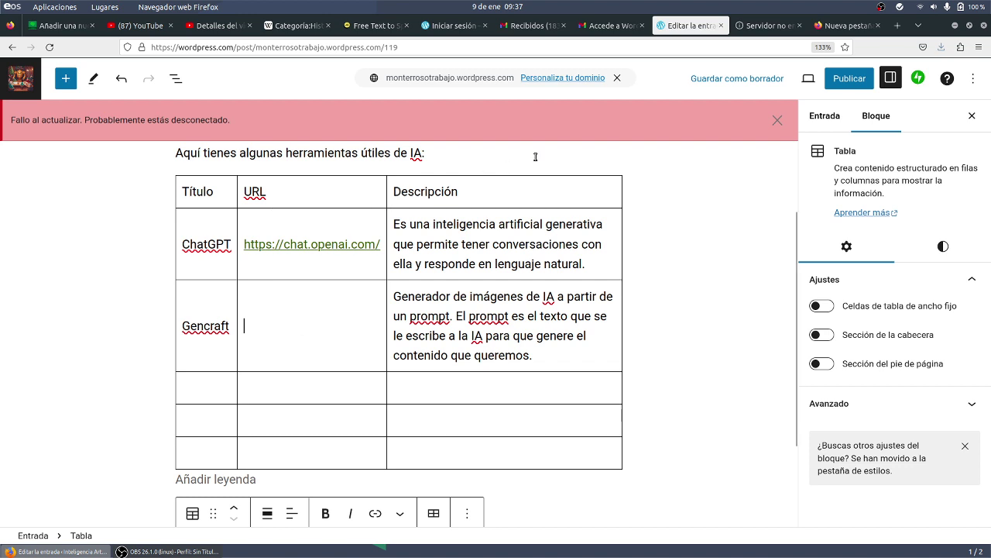
- Load the Google search for gencraft and retry the failing page repeatedly
left_click(784, 26)
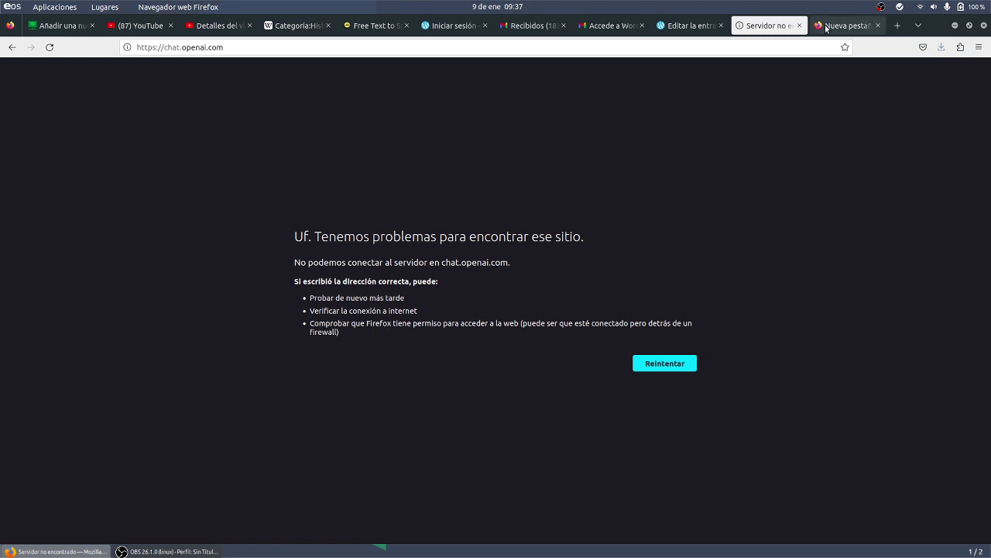
left_click(823, 25)
left_click(763, 25)
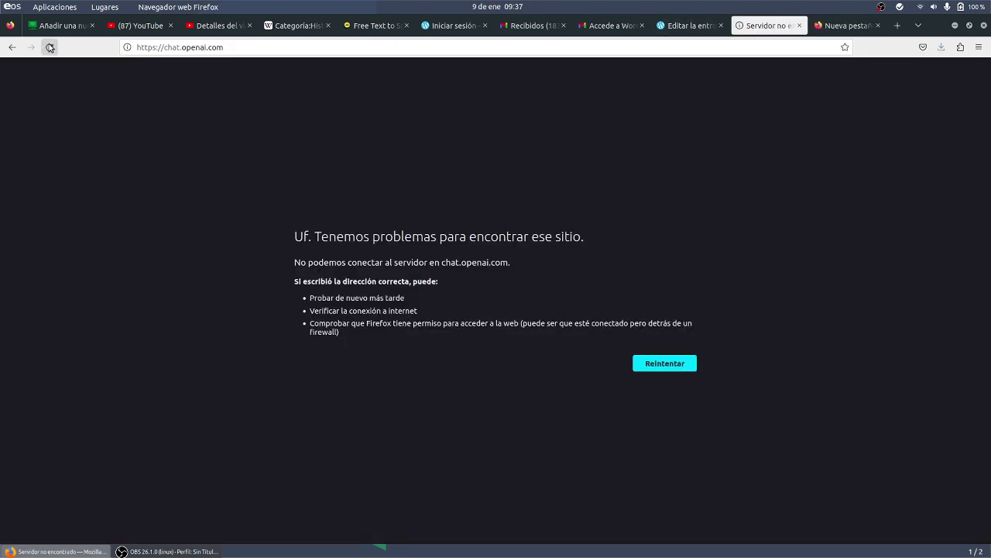
left_click(848, 25)
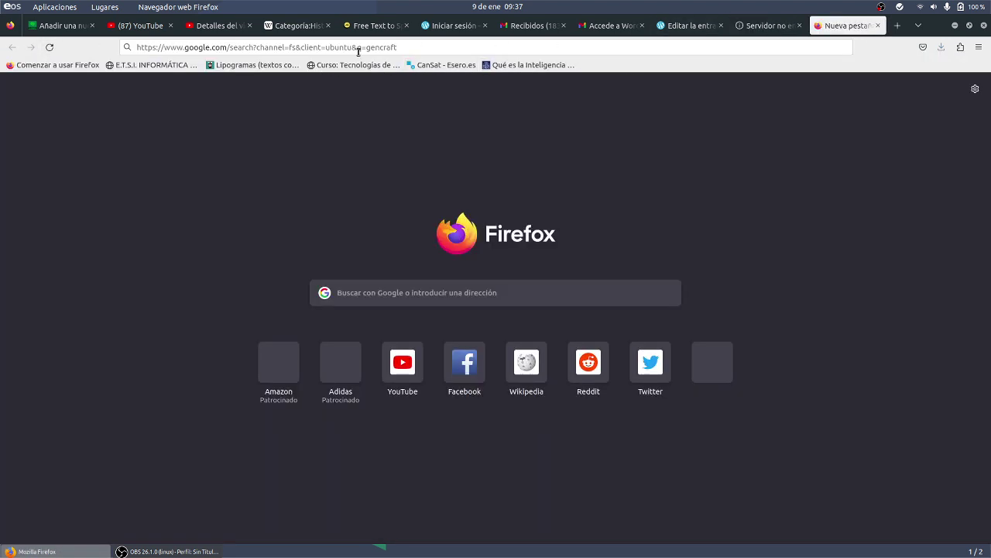
left_click(360, 48)
key("Return")
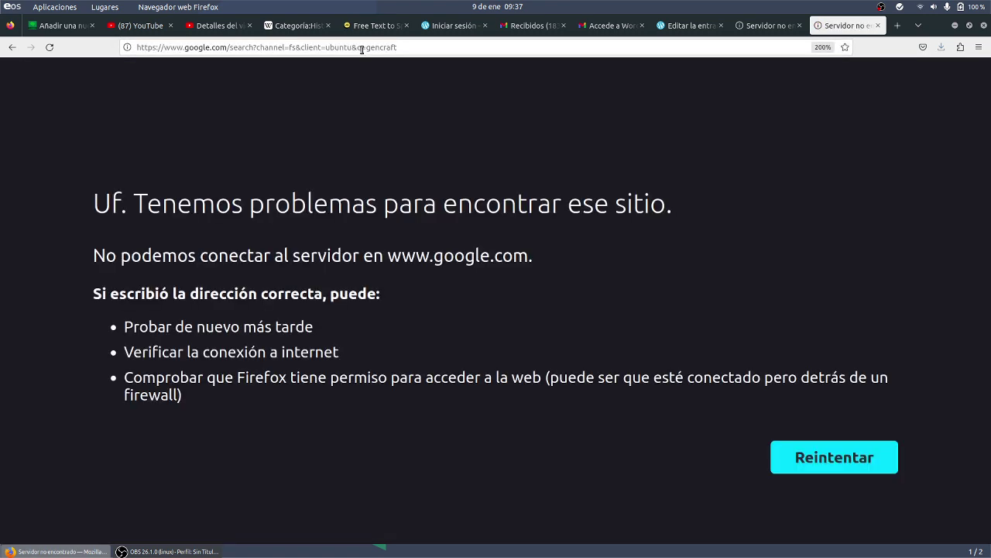
left_click(846, 463)
left_click(856, 463)
left_click(865, 465)
left_click(862, 464)
left_click(860, 461)
left_click(858, 460)
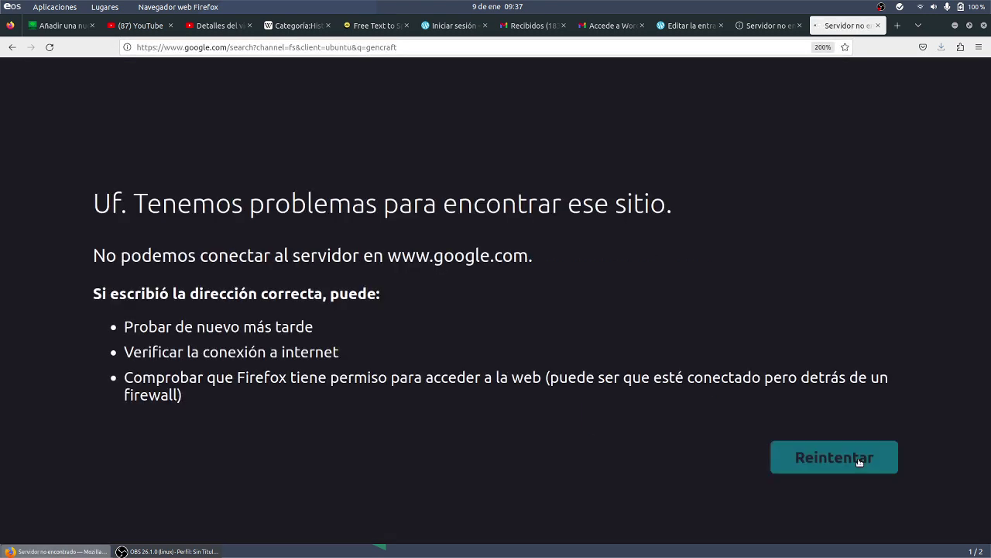
left_click(859, 463)
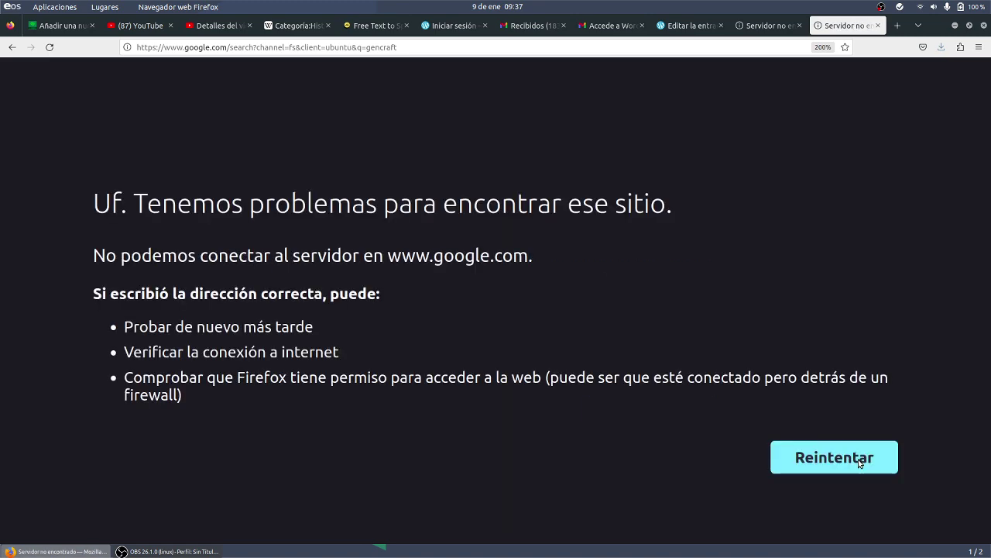
key("ctrl+plus")
key("ctrl+minus")
key("ctrl+minus")
key("ctrl+minus")
- Reload the page and rerun the gencraft search from the address bar
left_click(54, 52)
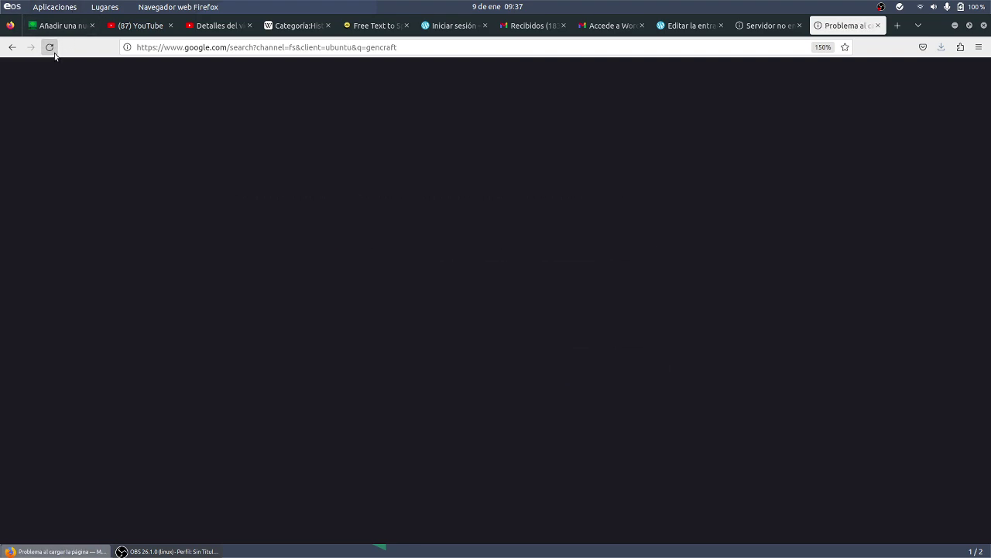
left_click(526, 50)
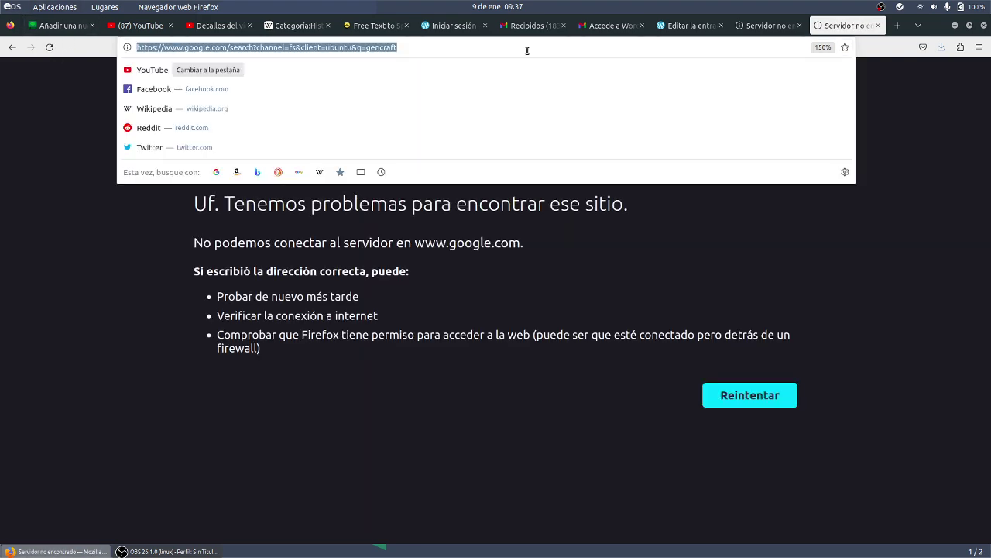
type("gencraft")
key("Return")
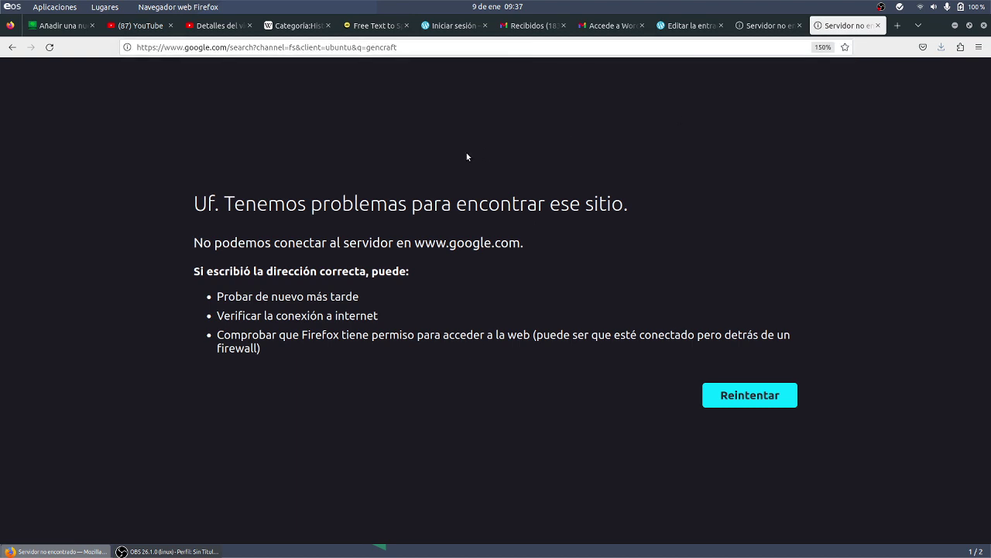
left_click(460, 52)
key("Return")
- Close the failed tab, search gencraft in a fresh tab, and check the network status
left_click(877, 26)
left_click(897, 26)
left_click(774, 42)
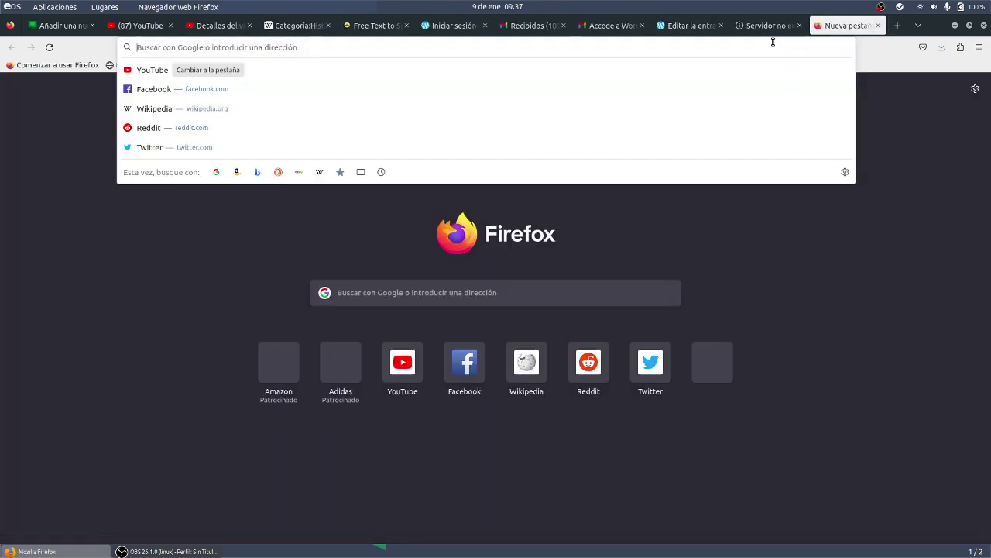
type("gencraft")
key("Return")
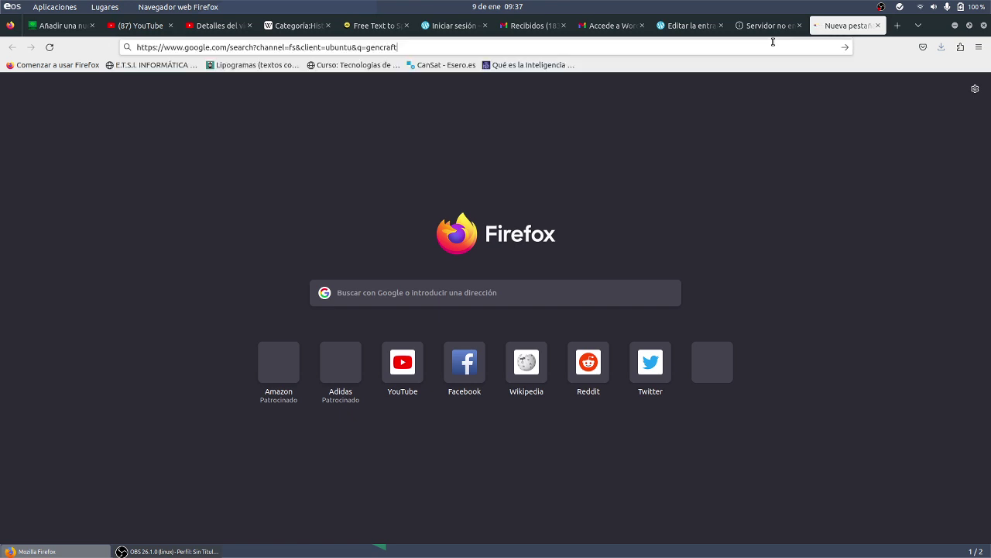
left_click(767, 395)
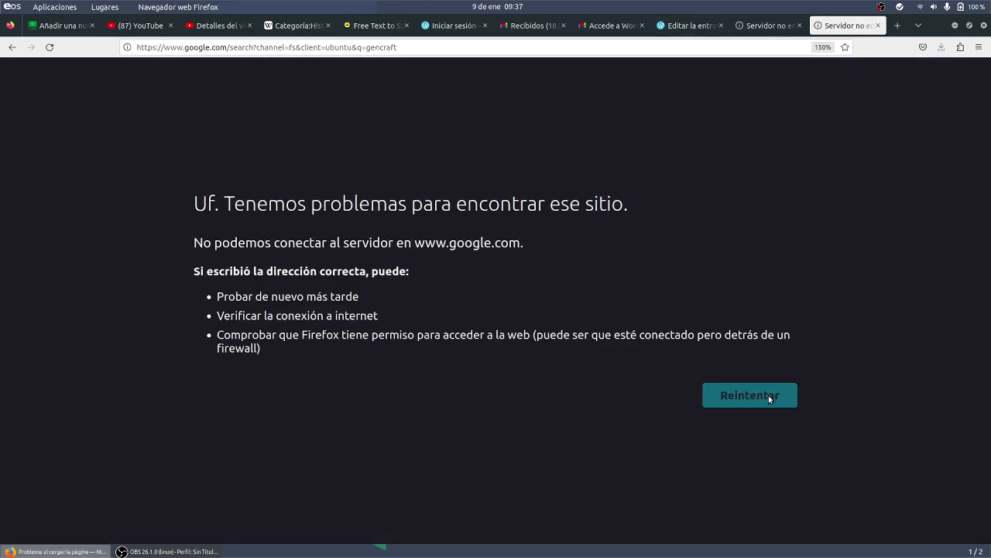
left_click(919, 8)
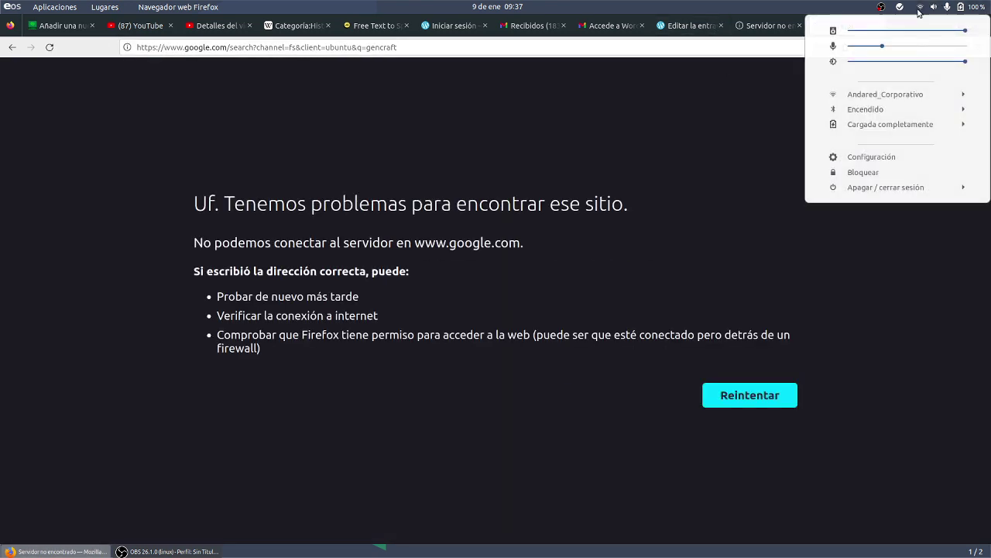
left_click(919, 9)
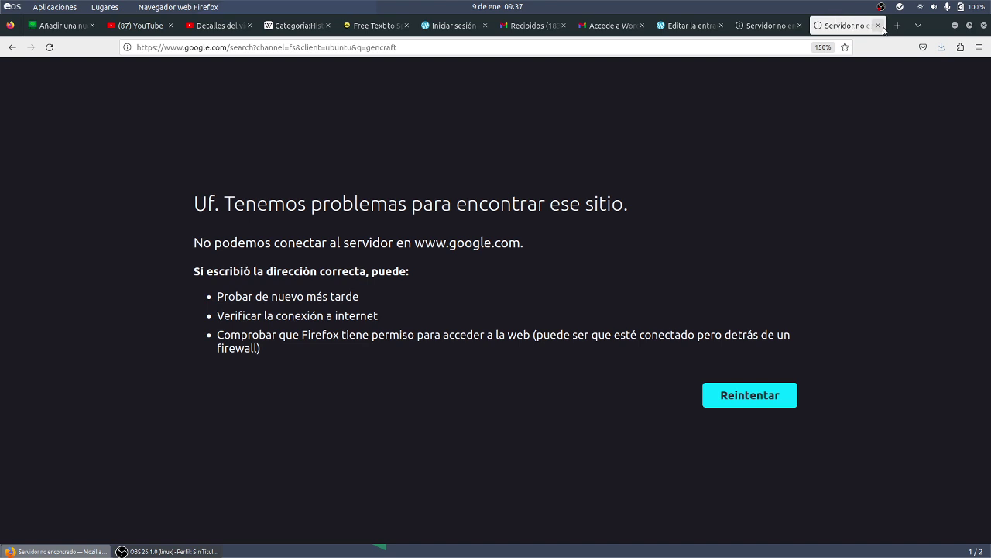
left_click(877, 26)
left_click(877, 26)
- Search gencraft once more in a new tab, then open the Aplicaciones menu
left_click(898, 26)
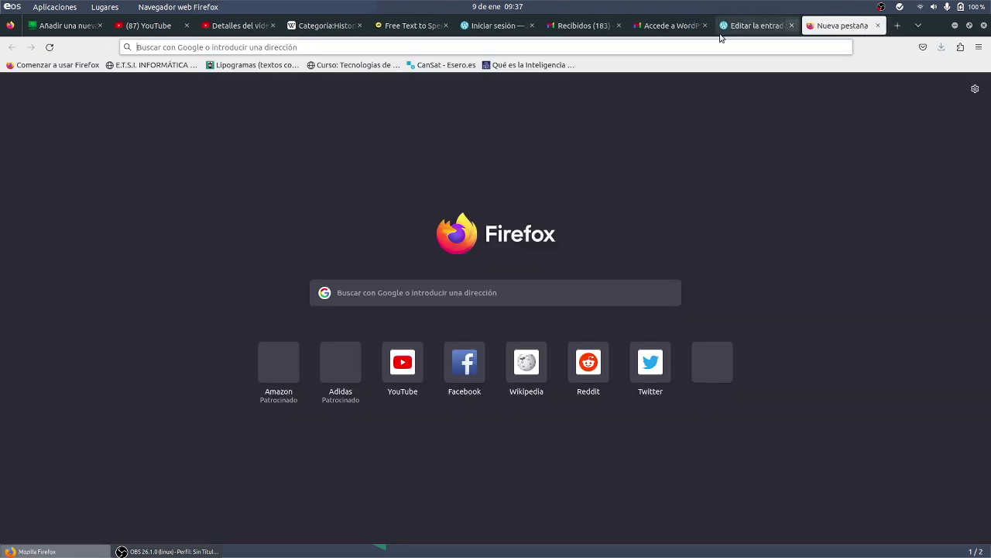
left_click(700, 42)
type("genc")
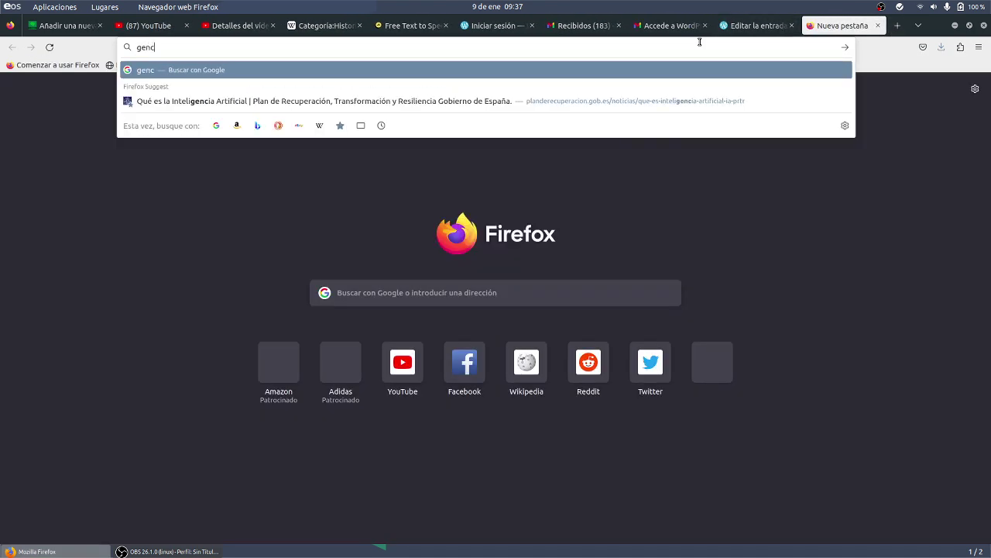
type("raft")
key("Return")
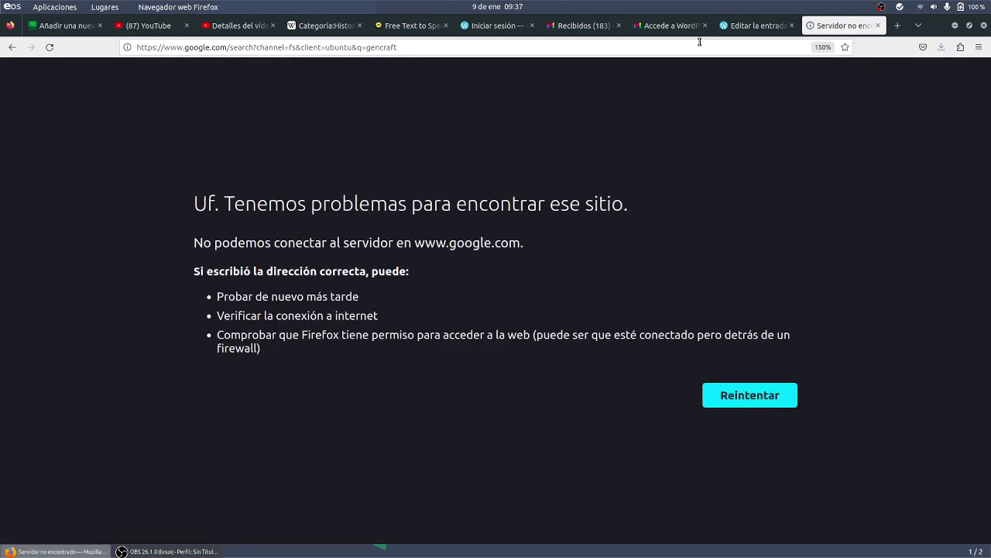
left_click(70, 7)
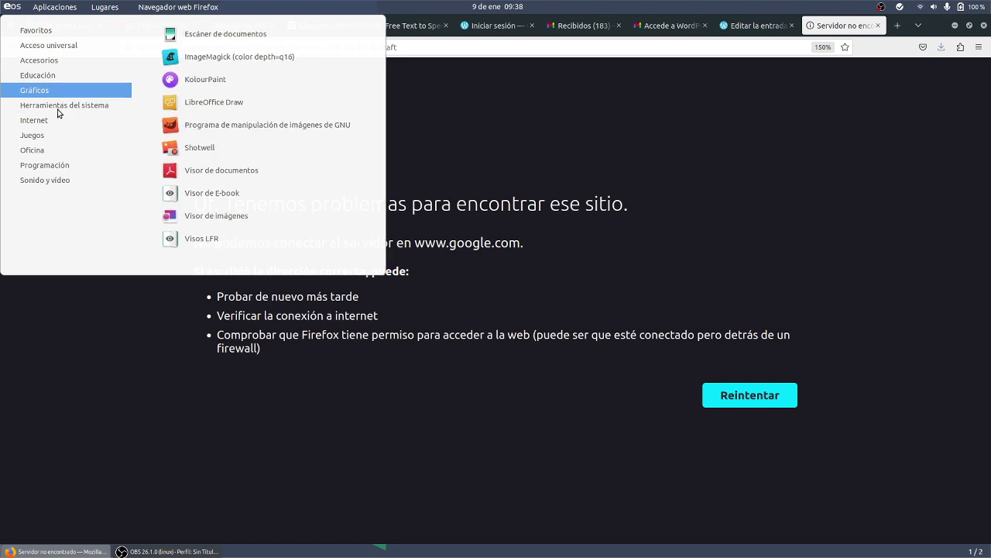
- Launch Chromium from the applications menu and search Google for gencraft
mouse_move(55, 116)
left_click(280, 85)
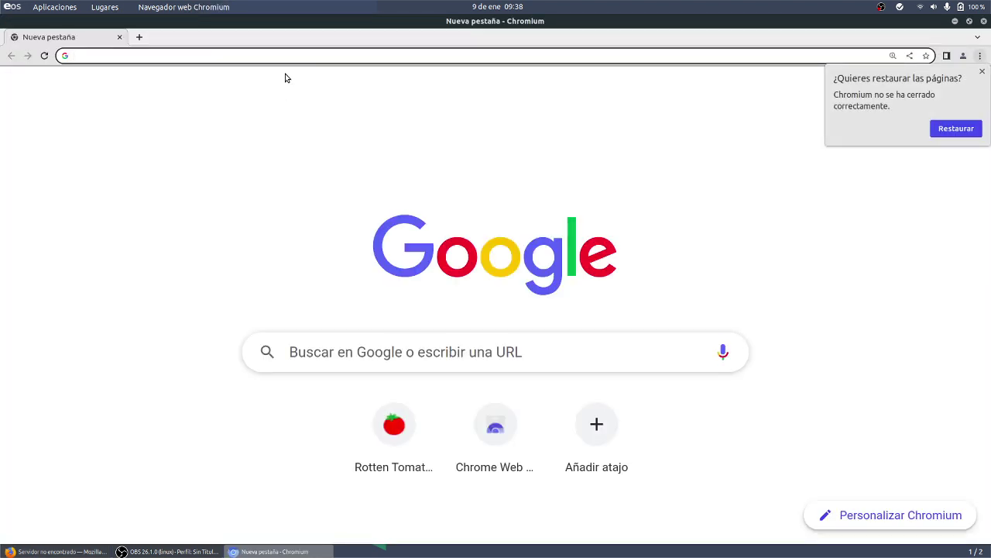
type("internet")
key("BackSpace")
key("BackSpace")
key("BackSpace")
key("BackSpace")
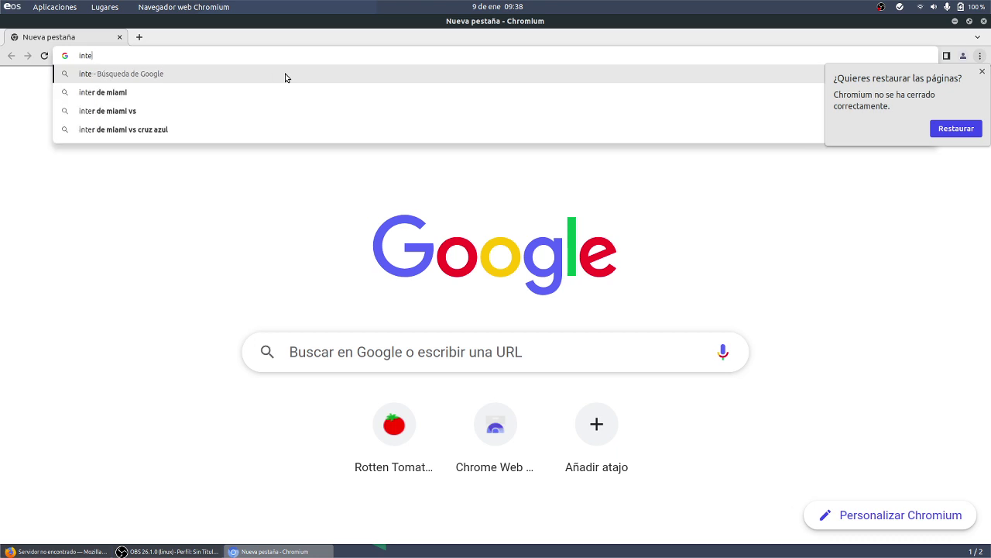
key("BackSpace")
key("BackSpace")
key("BackSpace")
key("BackSpace")
type("gencraft")
key("Return")
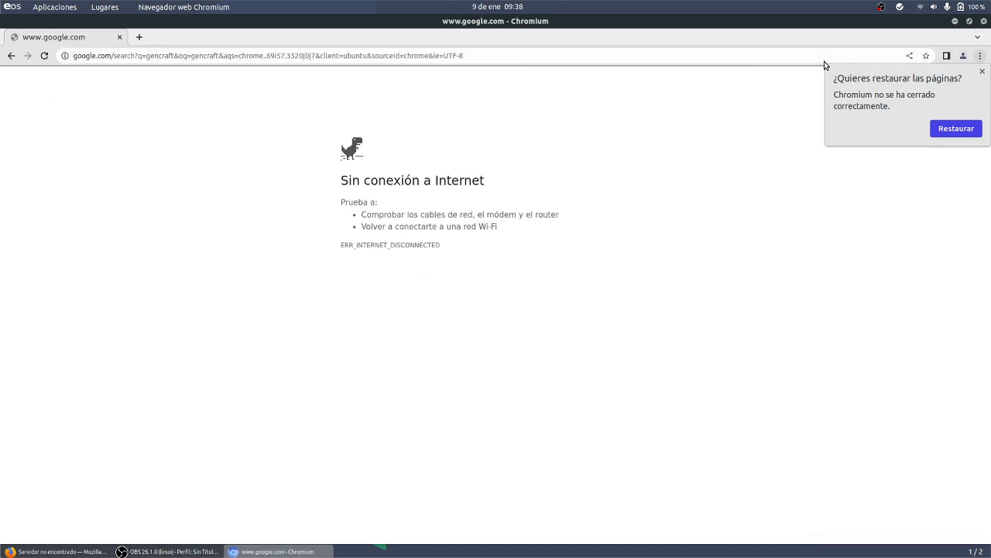
- Restore the previous session's pages and rerun the gencraft search in the Chromium tabs
left_click(977, 124)
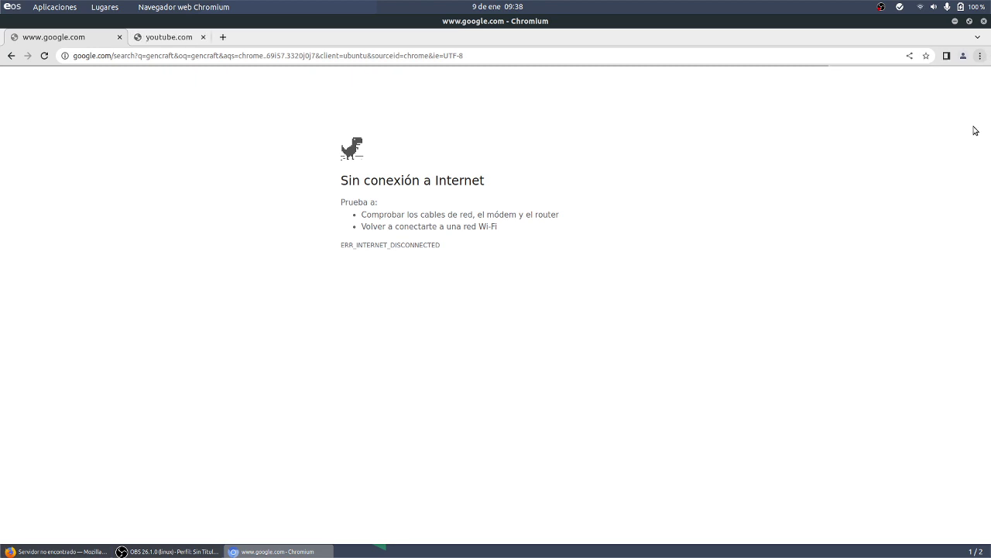
left_click(219, 49)
type("gencraft")
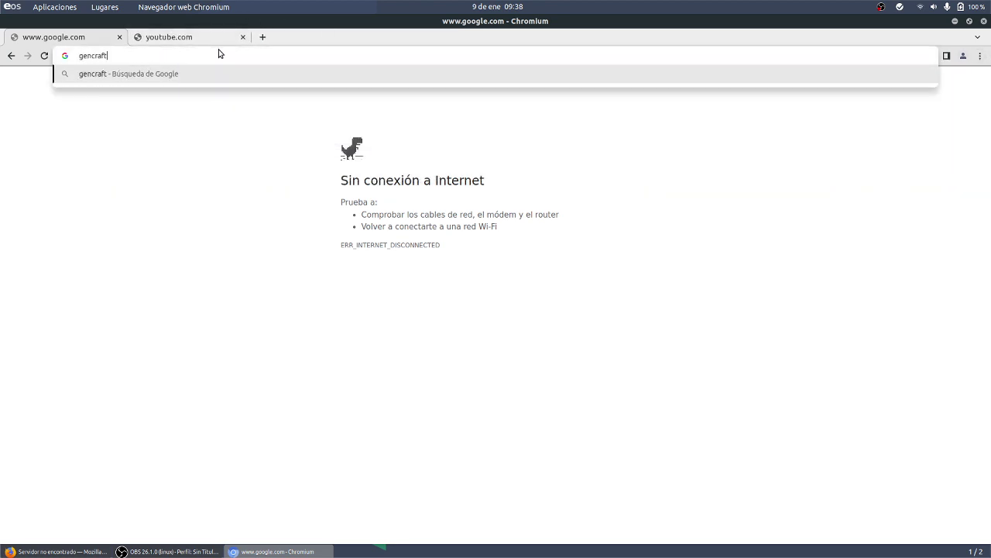
key("Return")
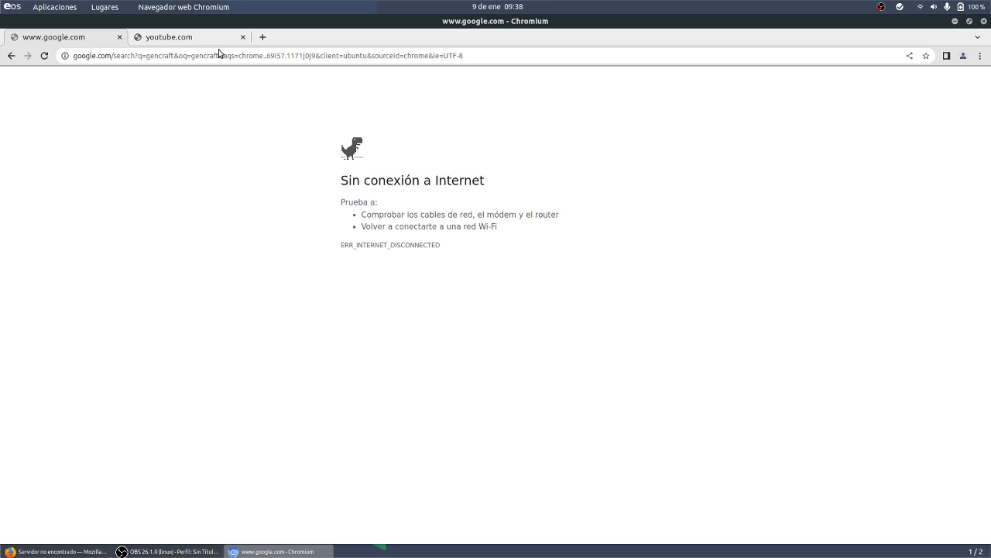
left_click(213, 43)
left_click(215, 55)
type("gencraft")
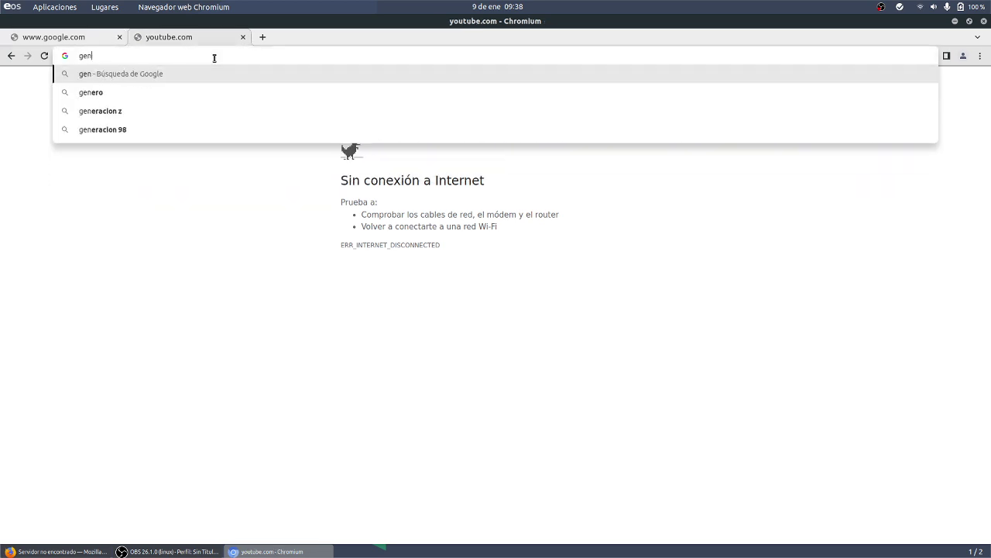
key("Return")
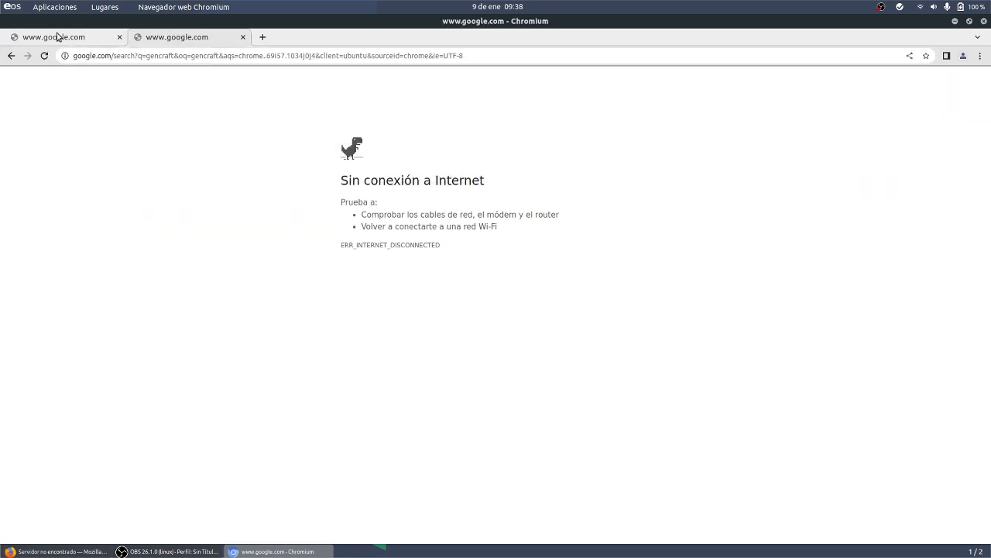
left_click(59, 37)
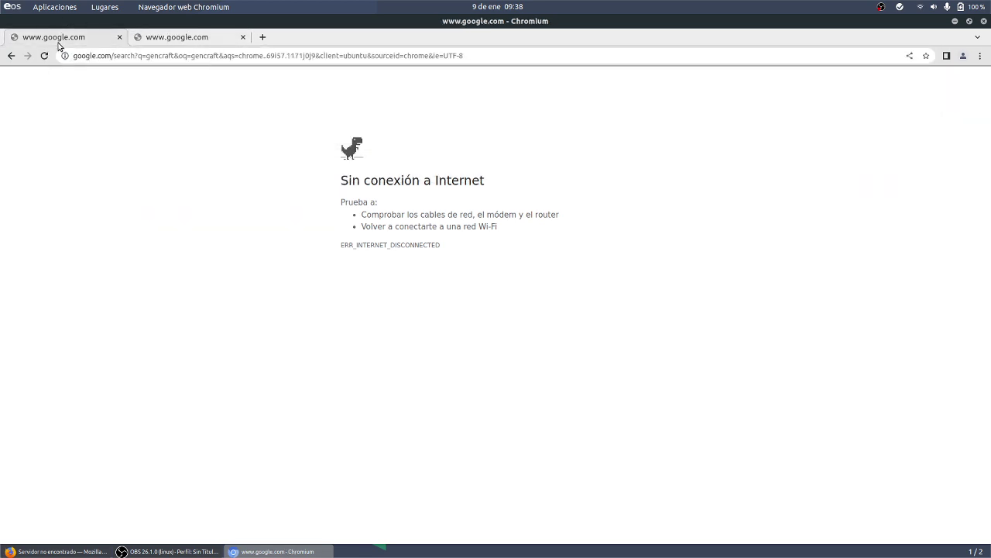
left_click(121, 55)
key("Return")
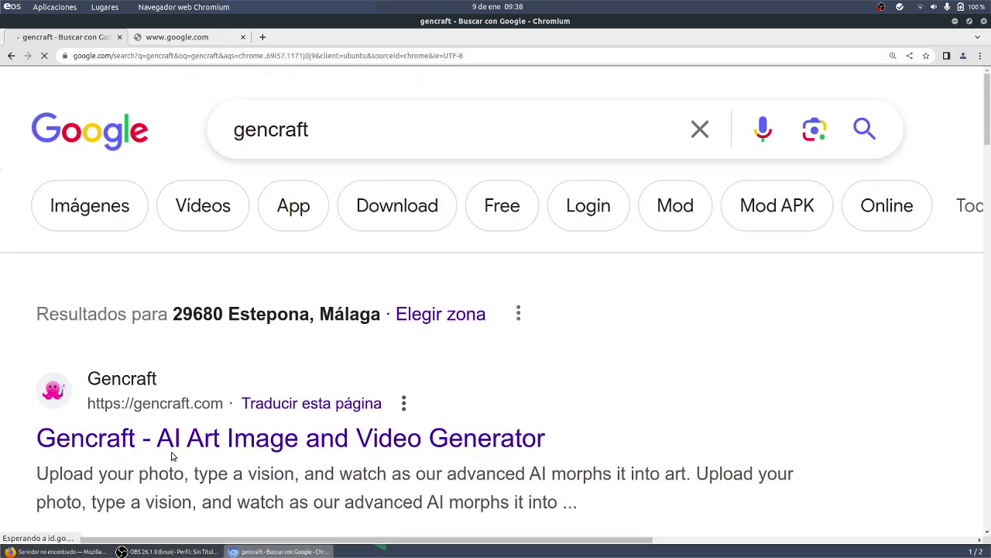
- Zoom out to 150%, accept Google's notice, and open the Gencraft AI Art Image and Video Generator result
scroll(531, 414, "down", 2)
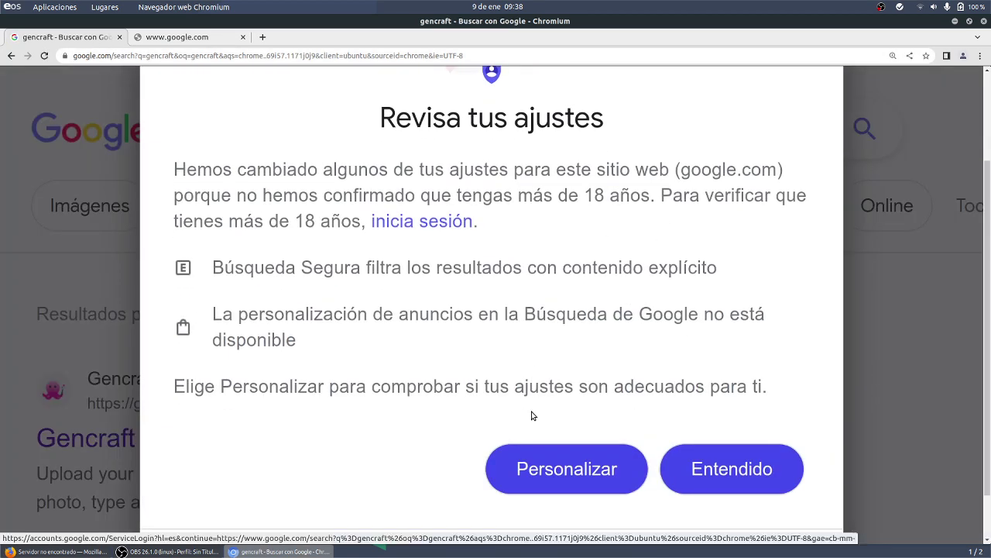
key("ctrl+minus")
key("ctrl+minus")
key("ctrl+minus")
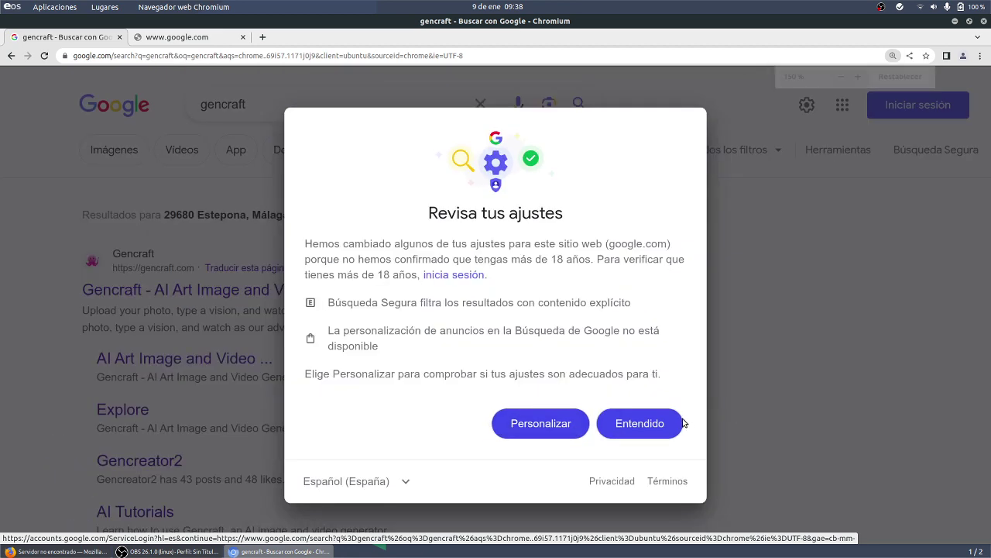
left_click(666, 425)
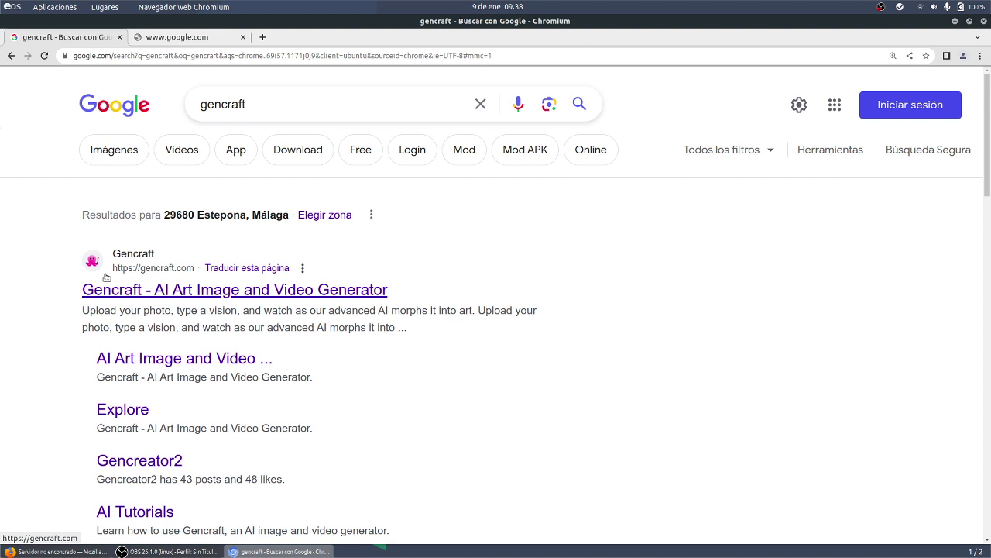
left_click(161, 293)
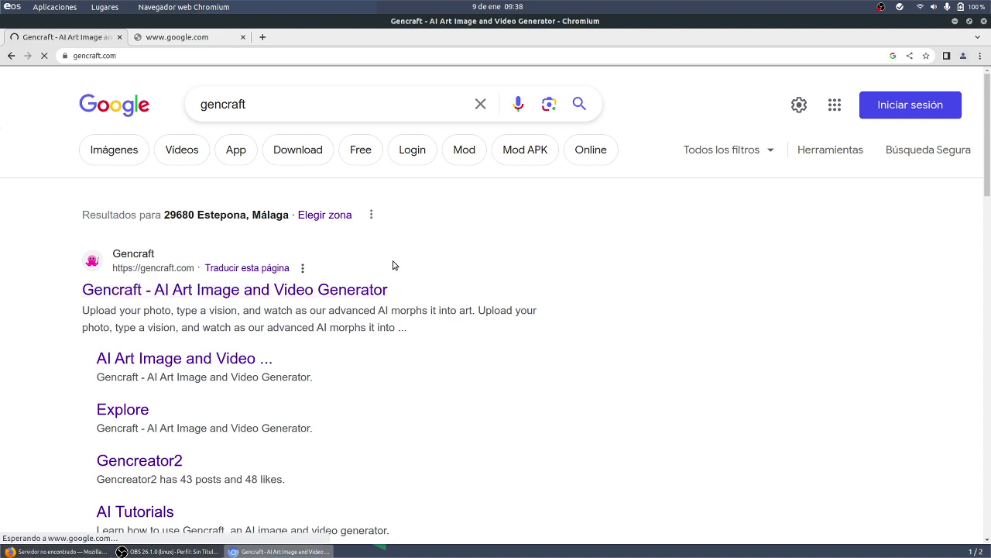
- Select the full gencraft.com web address and switch back to the Firefox window
right_click(351, 293)
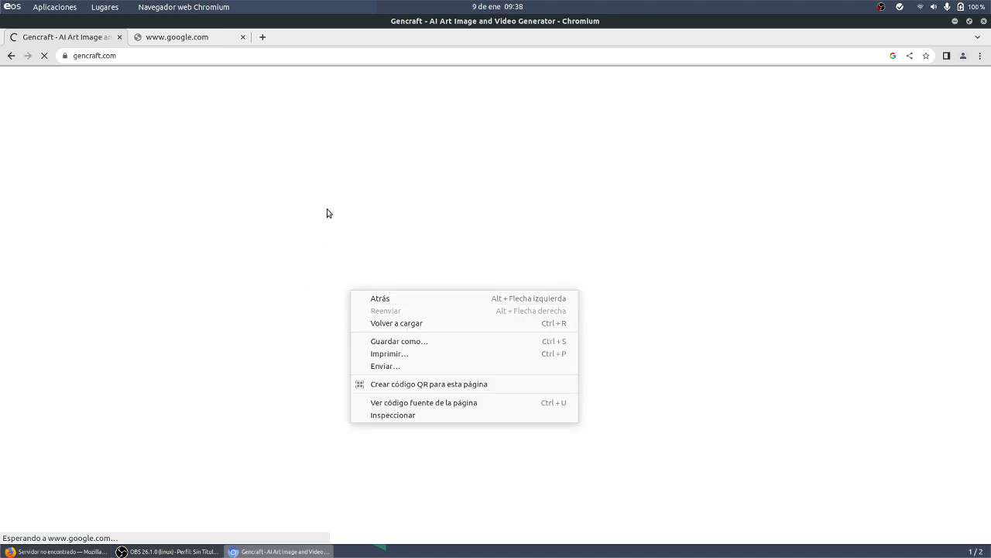
left_click(244, 61)
right_click(238, 62)
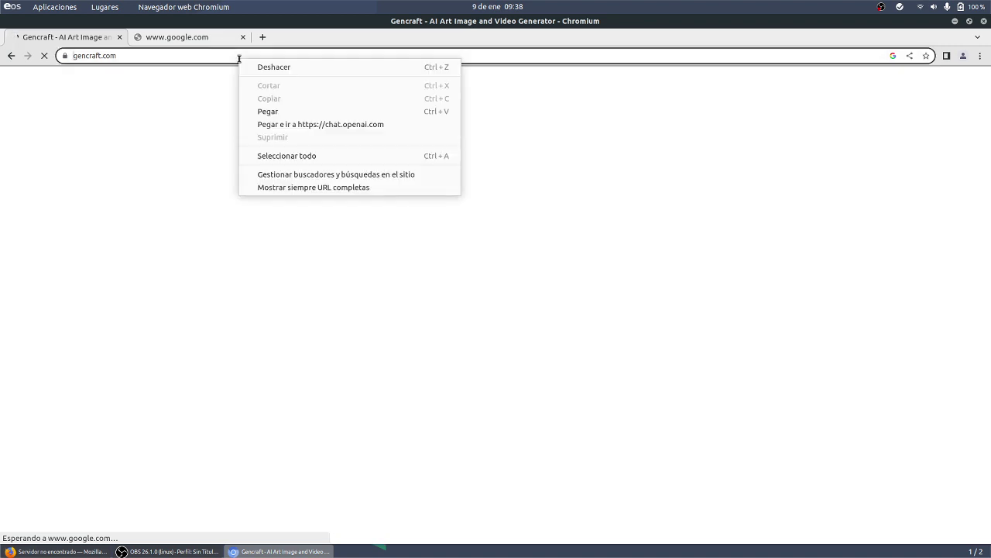
left_click(186, 57)
left_click(171, 42)
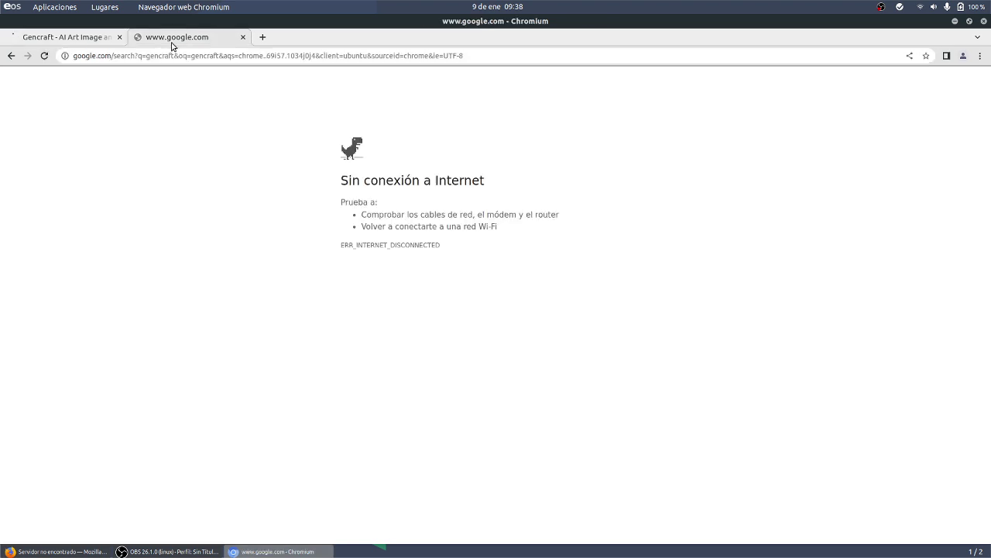
left_click(102, 39)
left_click(105, 56)
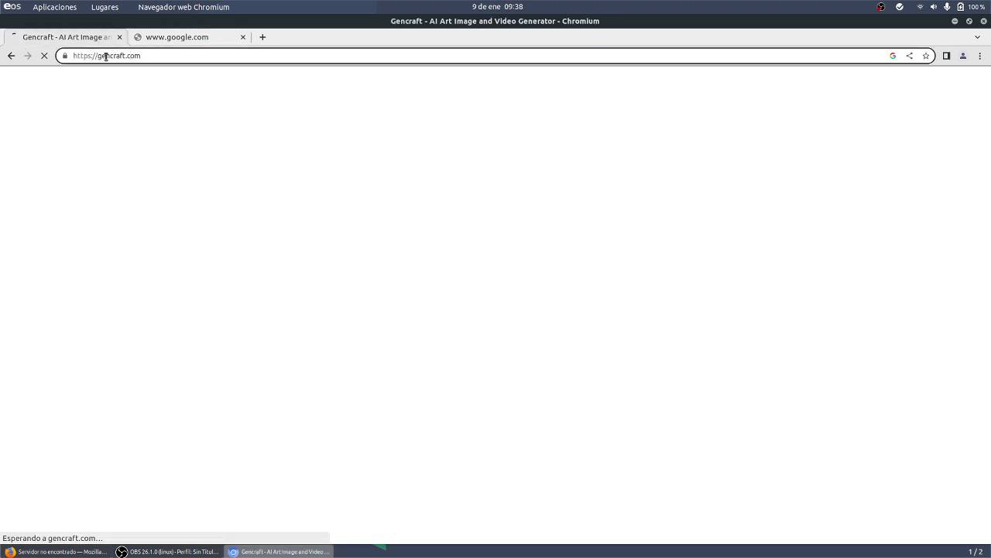
left_click(119, 55)
key("ctrl+c")
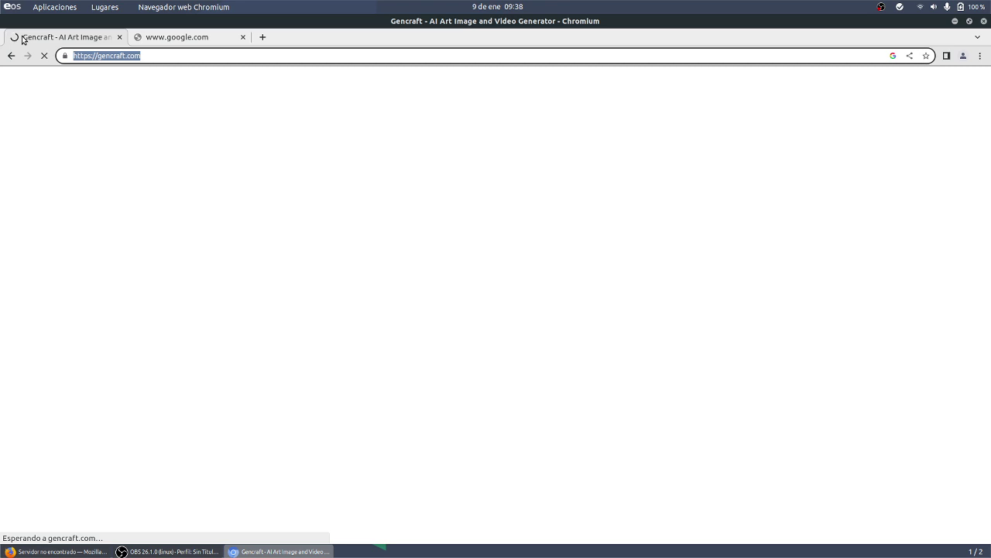
left_click(78, 551)
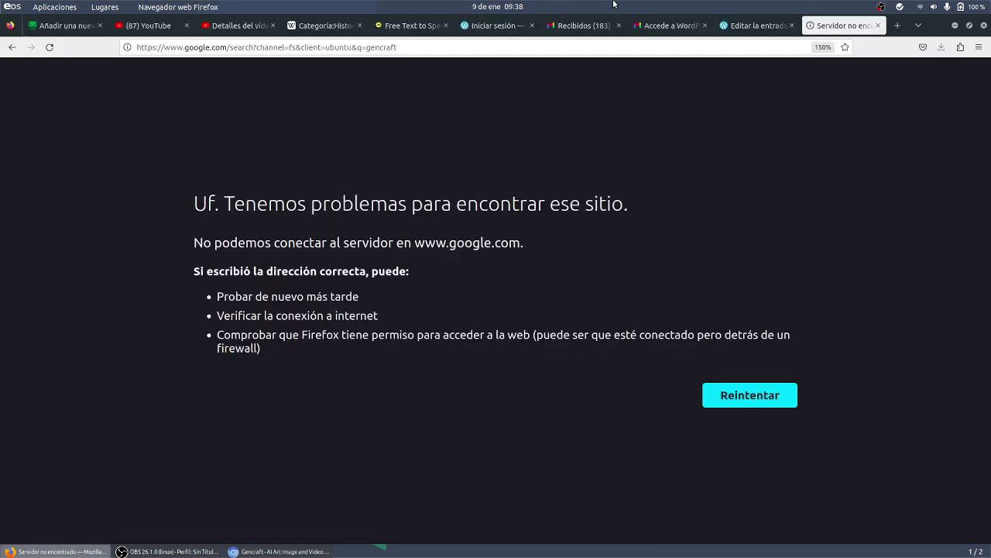
left_click(732, 28)
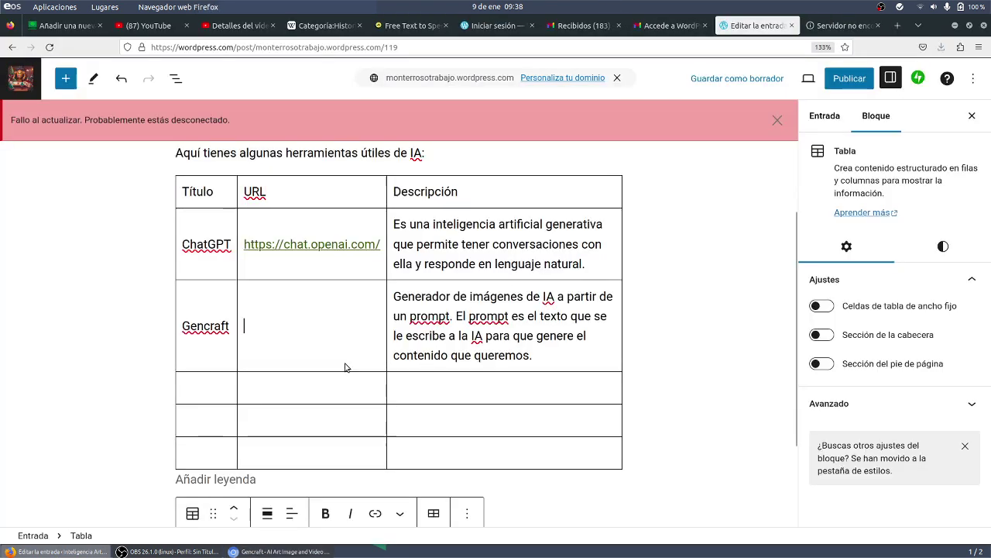
key("ctrl+v")
left_click(185, 384)
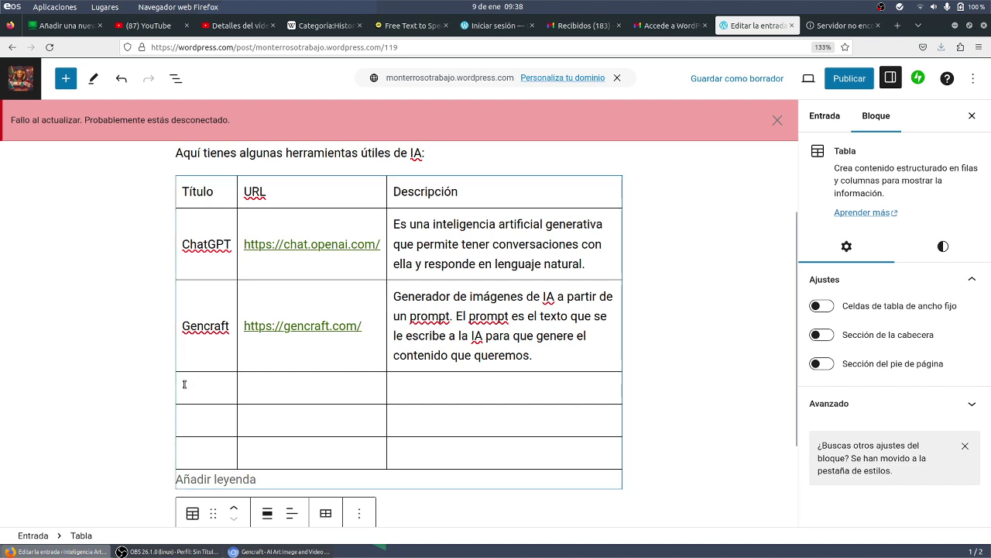
left_click(184, 384)
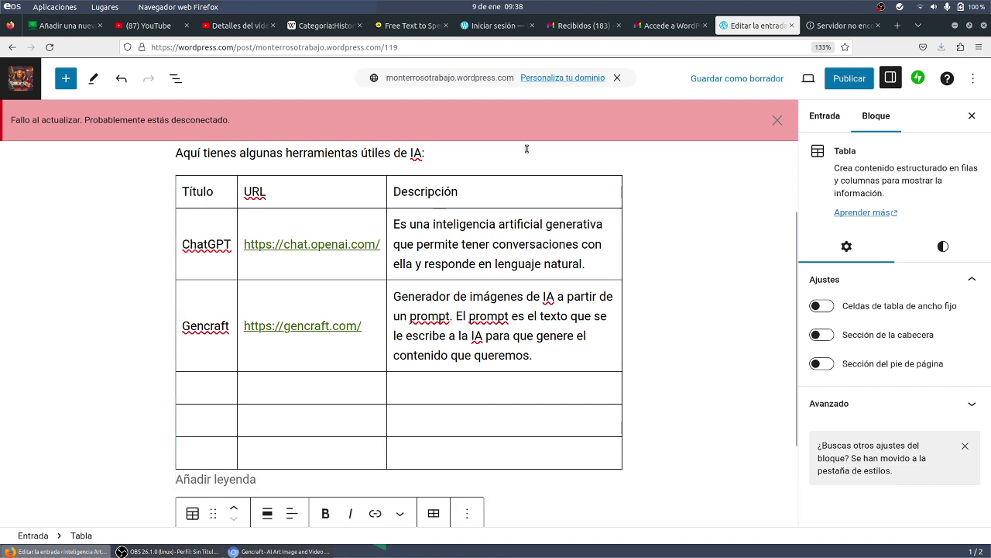
- Search for ibm watson in the server-not-found tab
left_click(840, 26)
left_click(573, 46)
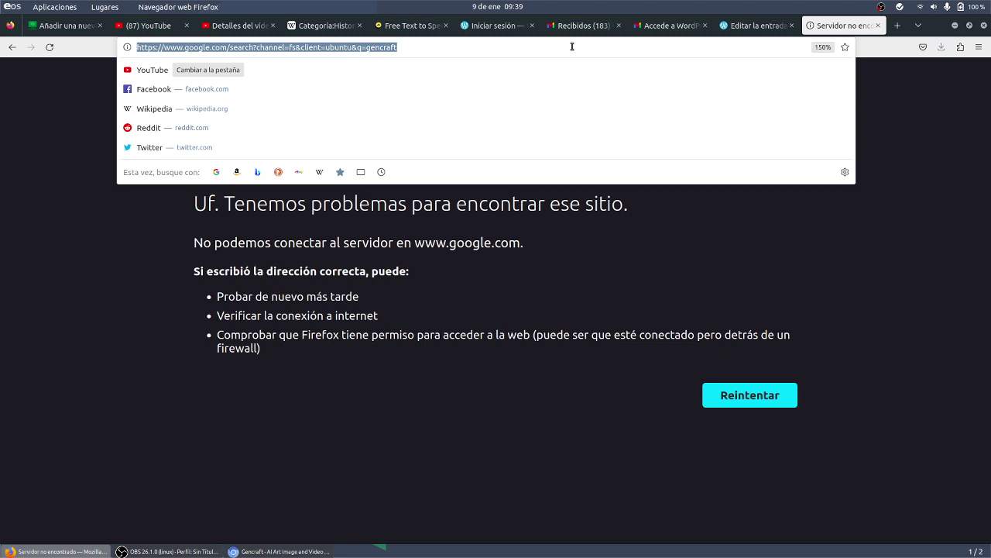
type("ibm watson")
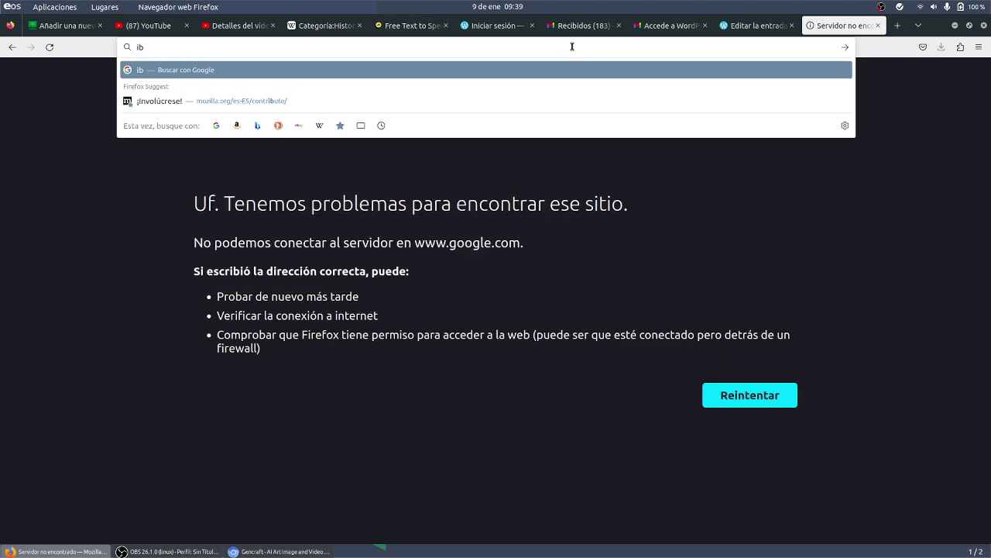
key("Return")
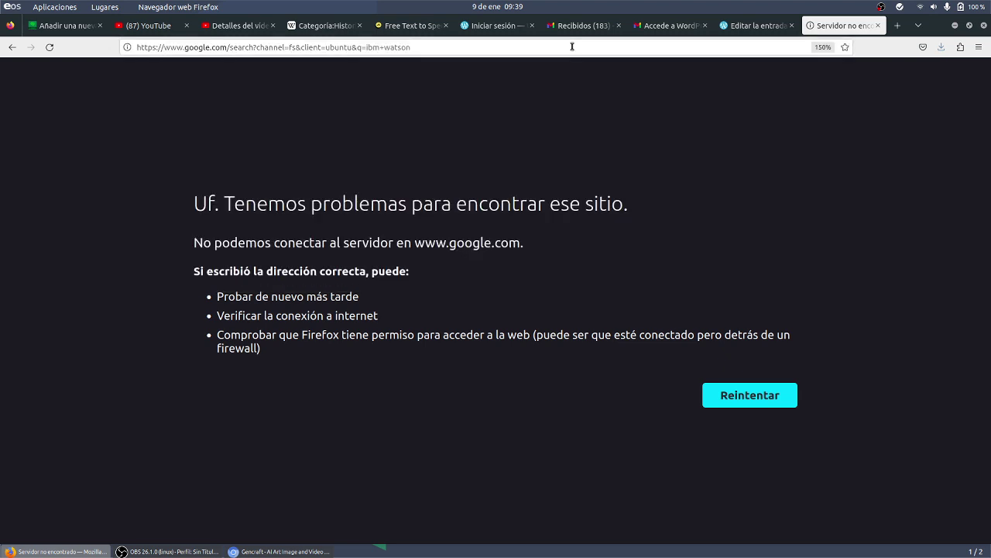
left_click(572, 47)
key("Escape")
- Enter 'IBM Watson' as the new row's title and move to its description cell
left_click(736, 27)
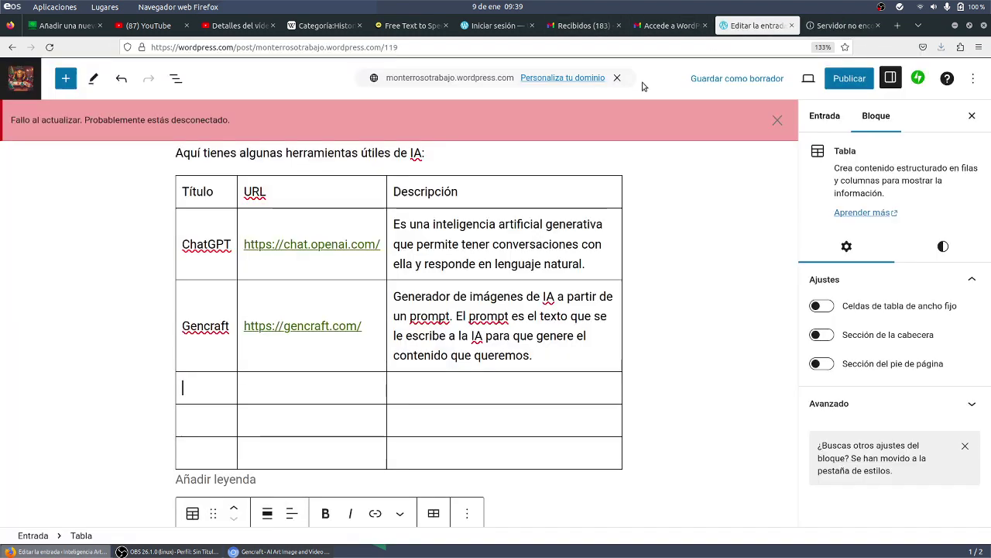
type("IB")
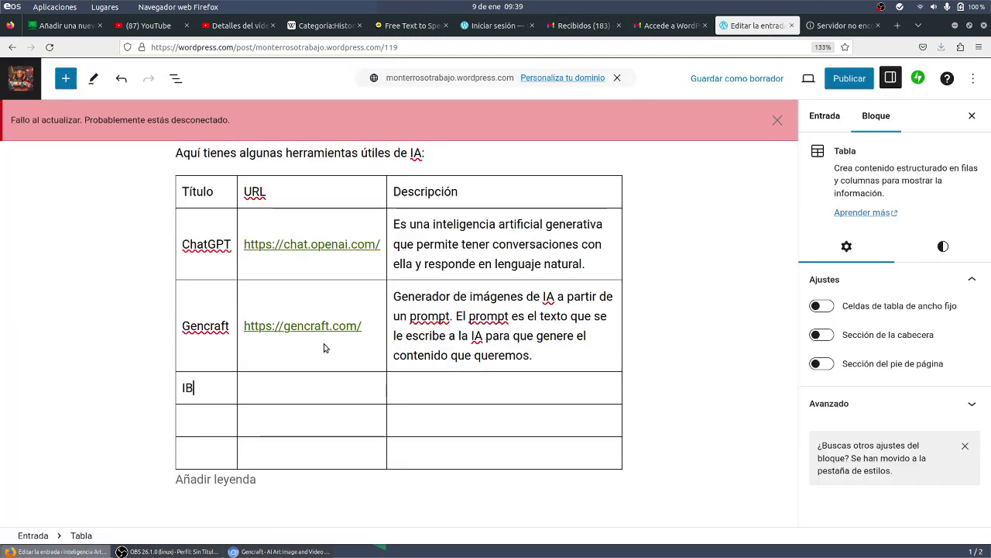
type("M Watson")
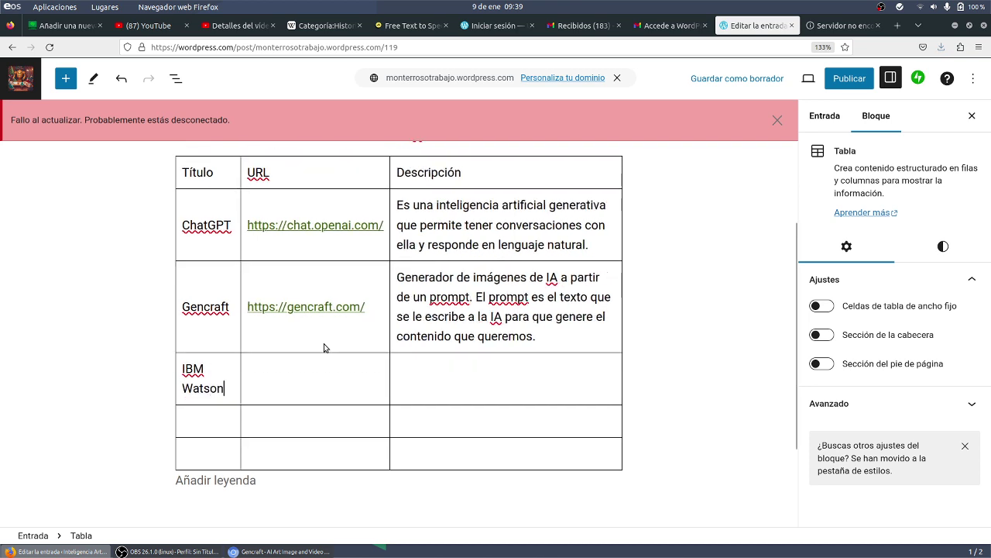
key("Tab")
left_click(478, 395)
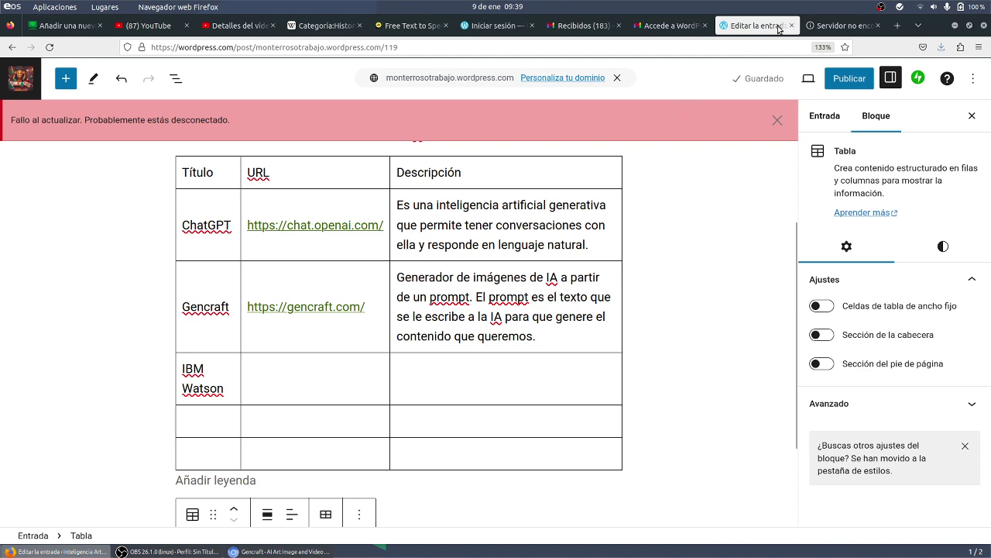
- Search Google for 'ibm watson' from the error tab's address bar
left_click(826, 26)
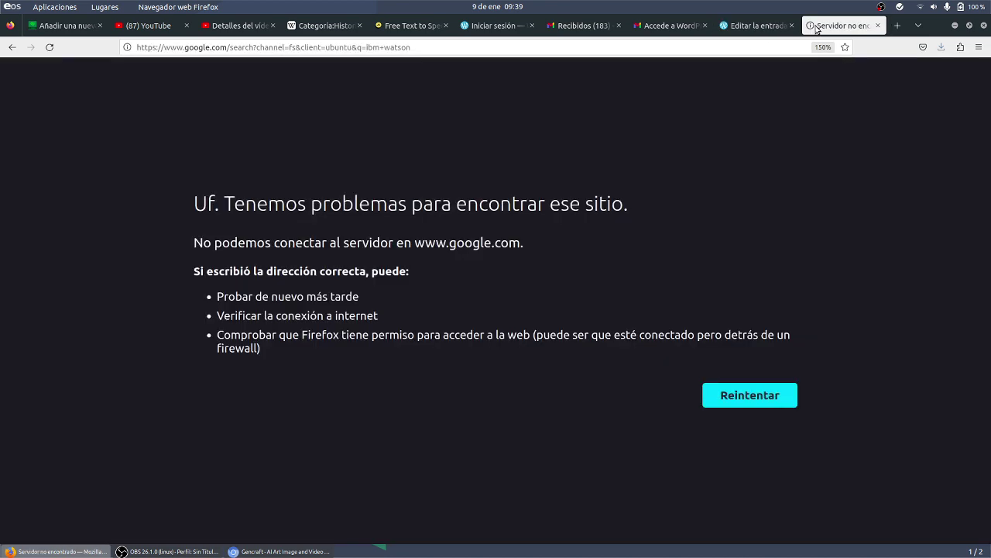
left_click(446, 45)
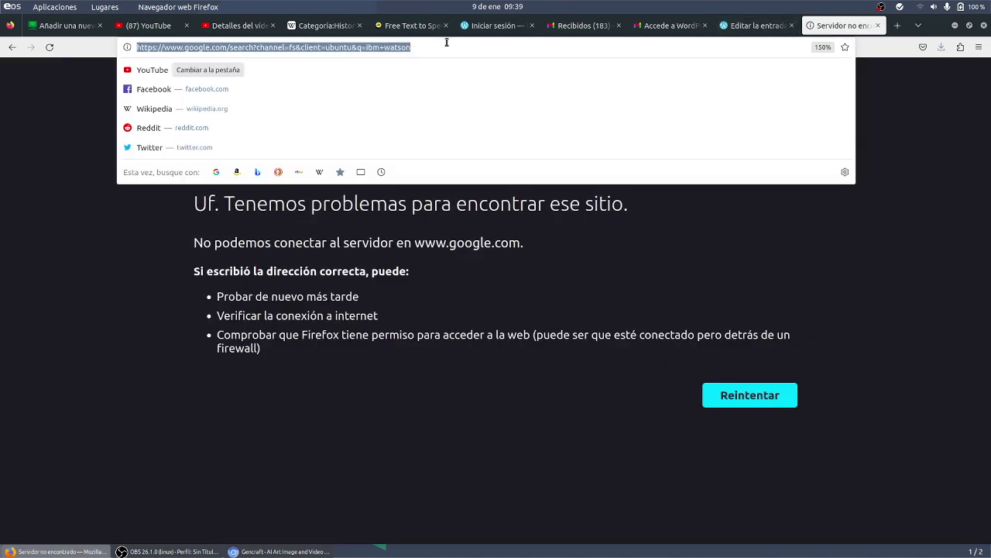
type("ibm w")
key("BackSpace")
key("BackSpace")
key("BackSpace")
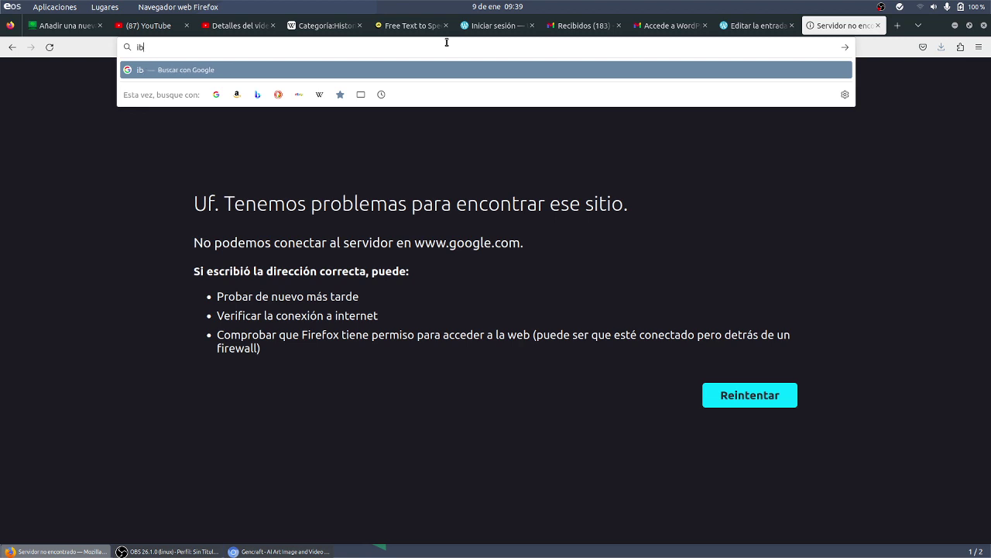
type("m wats")
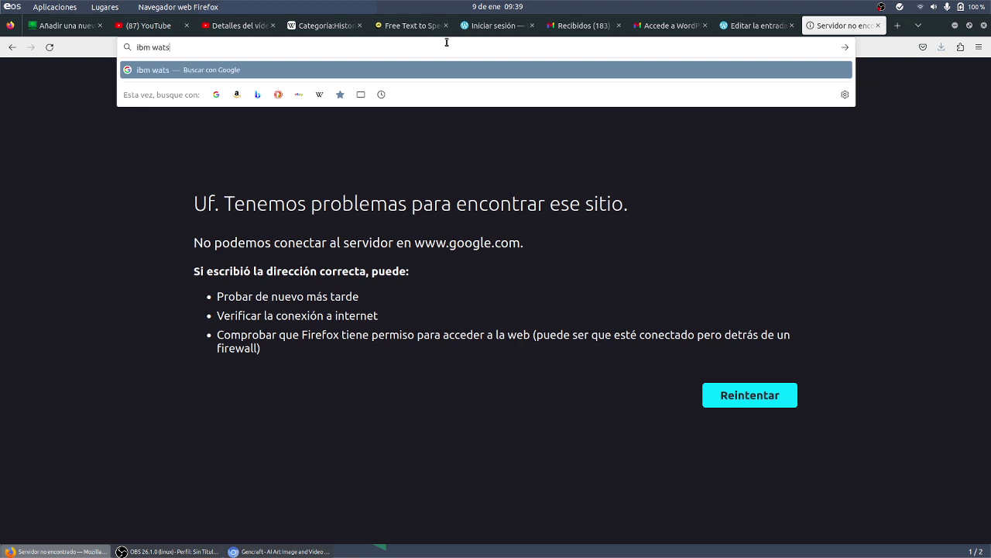
type("on")
key("Return")
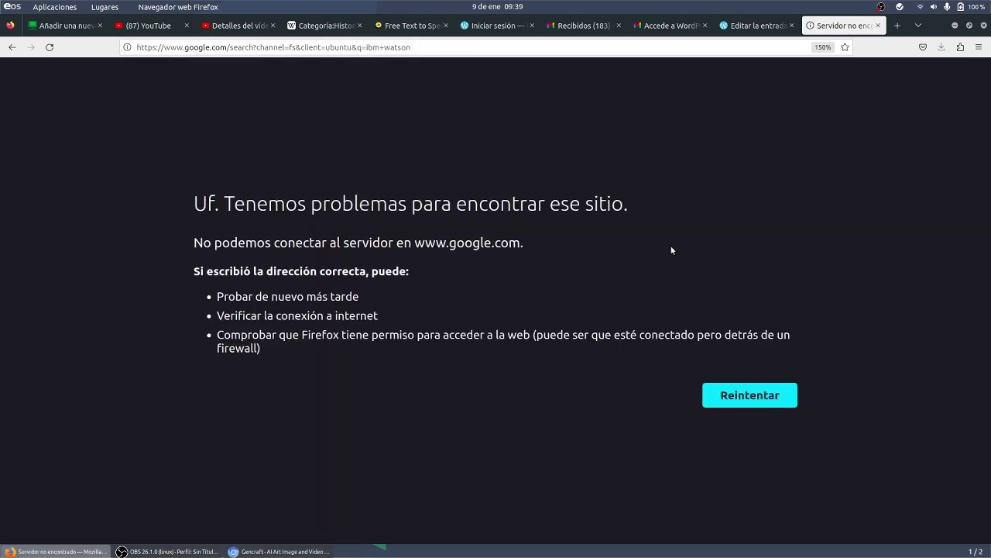
- Reload the failed ibm watson search until results appear, then open the IBM Watson result
left_click(745, 401)
left_click(320, 47)
key("Return")
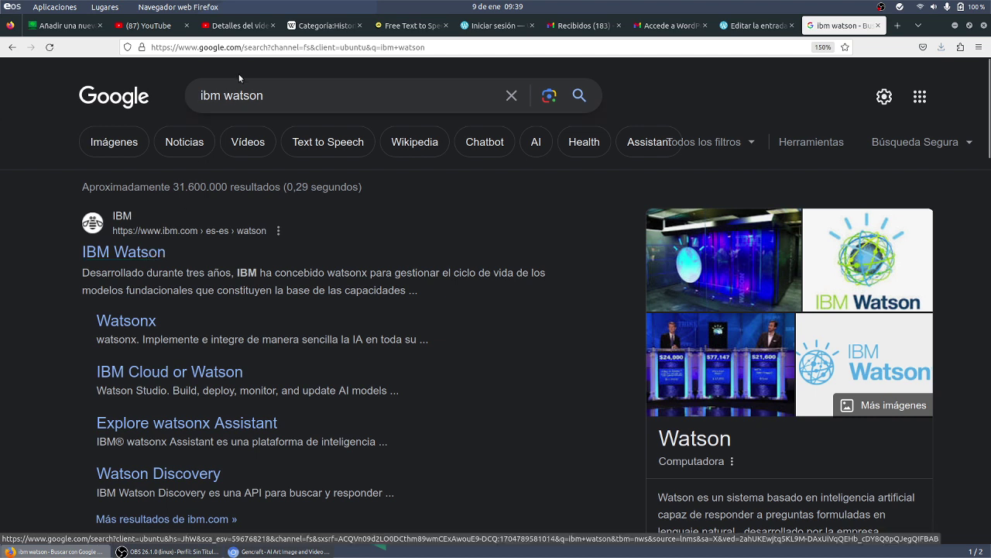
left_click(136, 254)
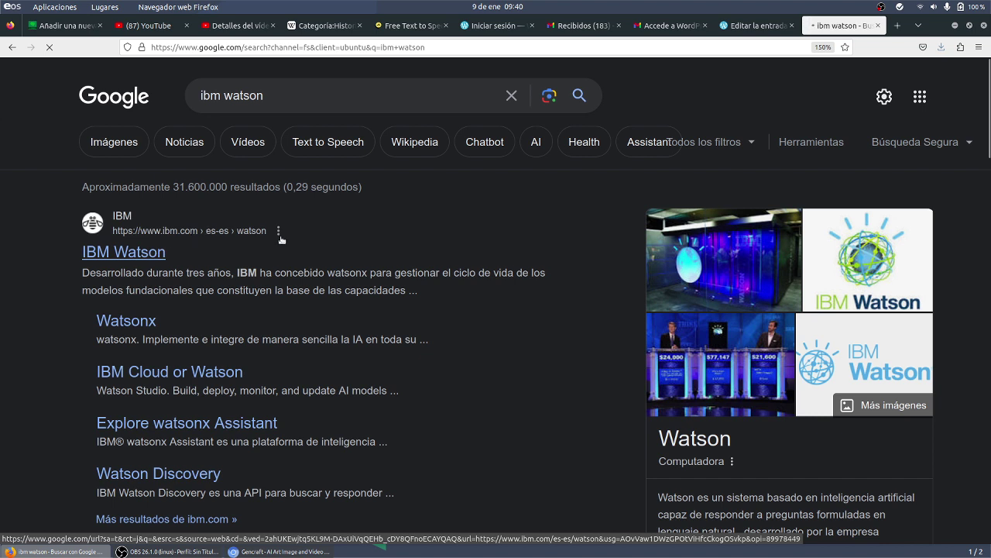
- Select the ibm.com address text under the IBM Watson result, then return to the WordPress tabs
left_click_drag(280, 240, 85, 225)
left_click(216, 243)
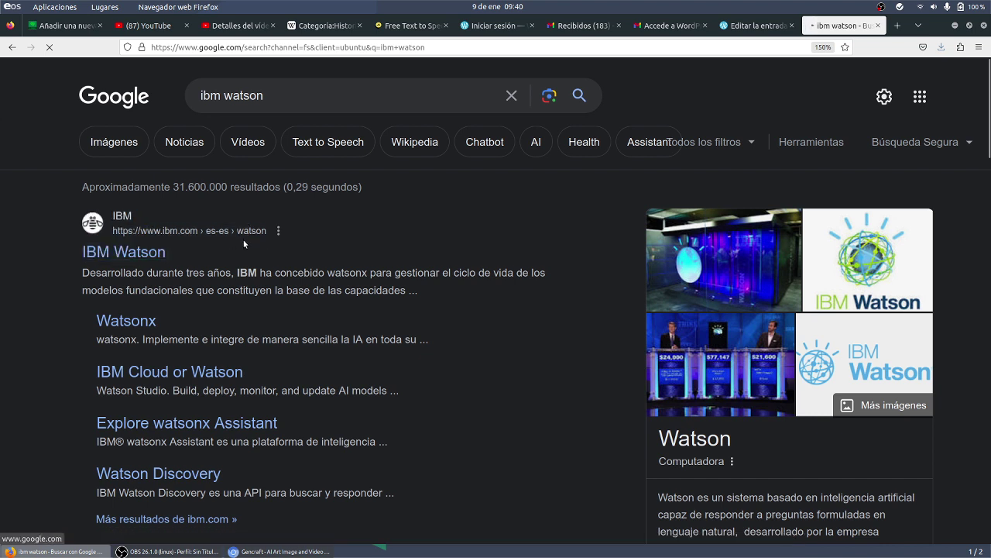
left_click_drag(270, 236, 85, 255)
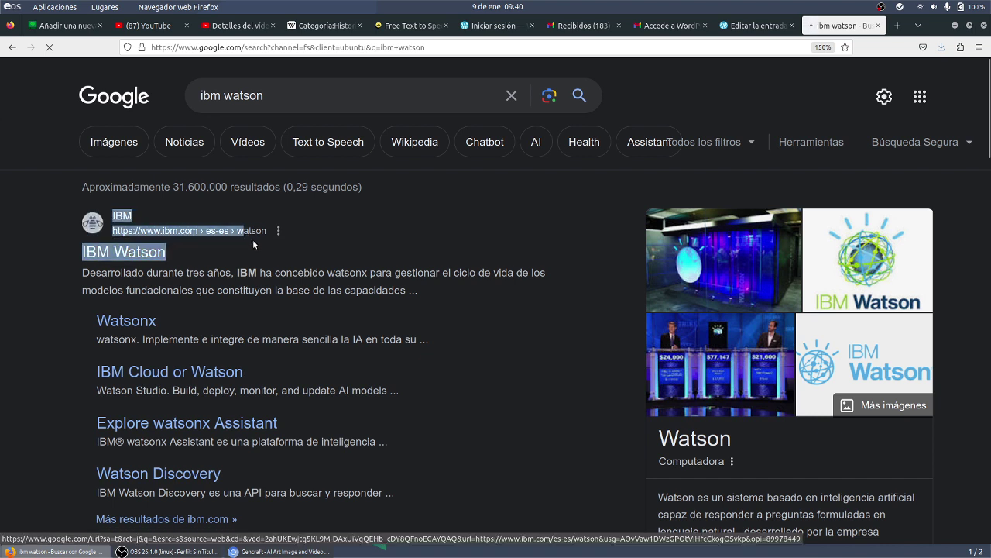
left_click(252, 240)
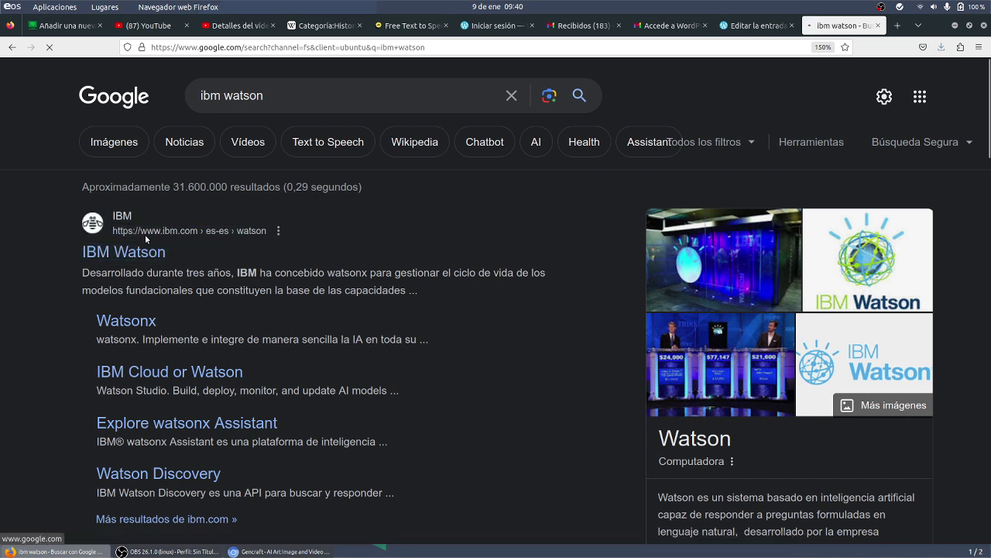
left_click(267, 237)
triple_click(271, 235)
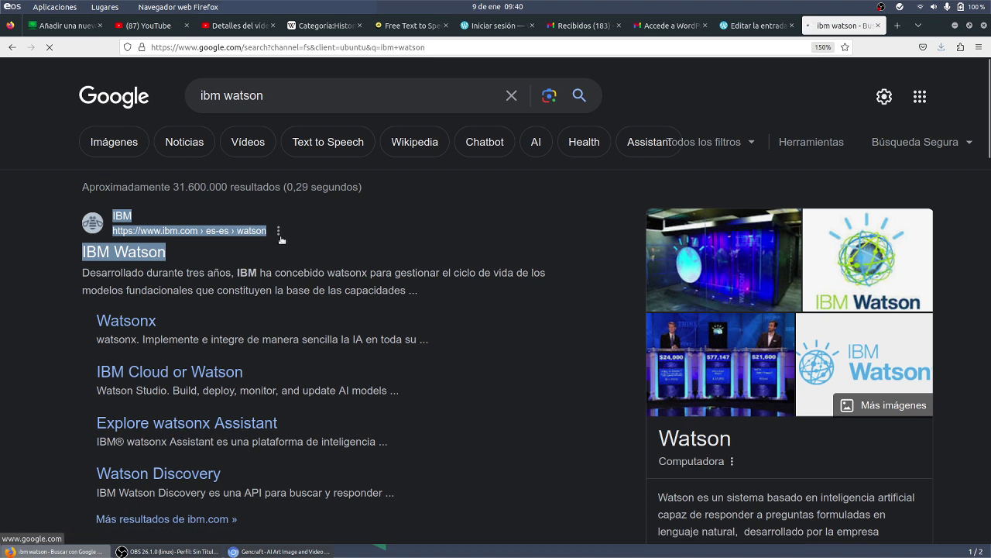
left_click(301, 240)
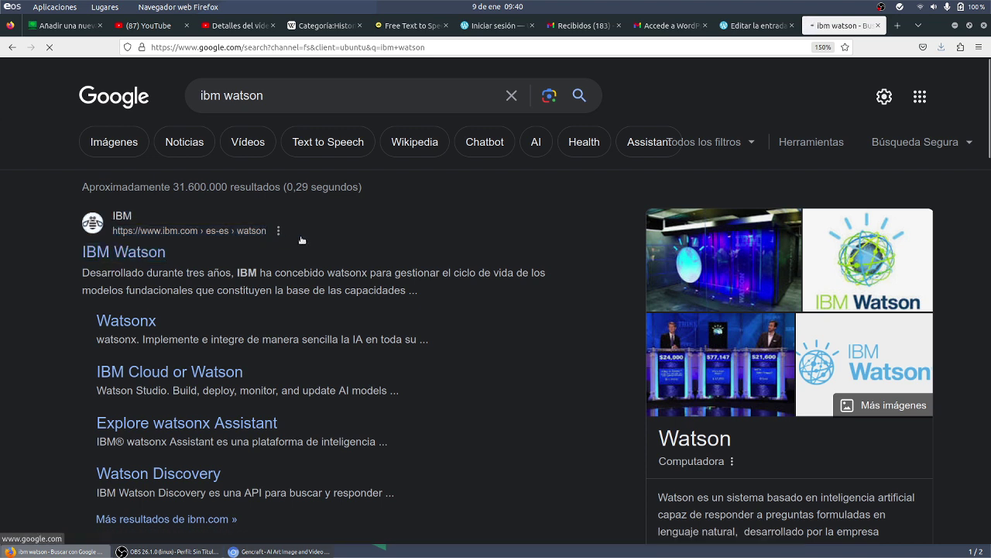
left_click_drag(107, 243, 263, 242)
triple_click(243, 239)
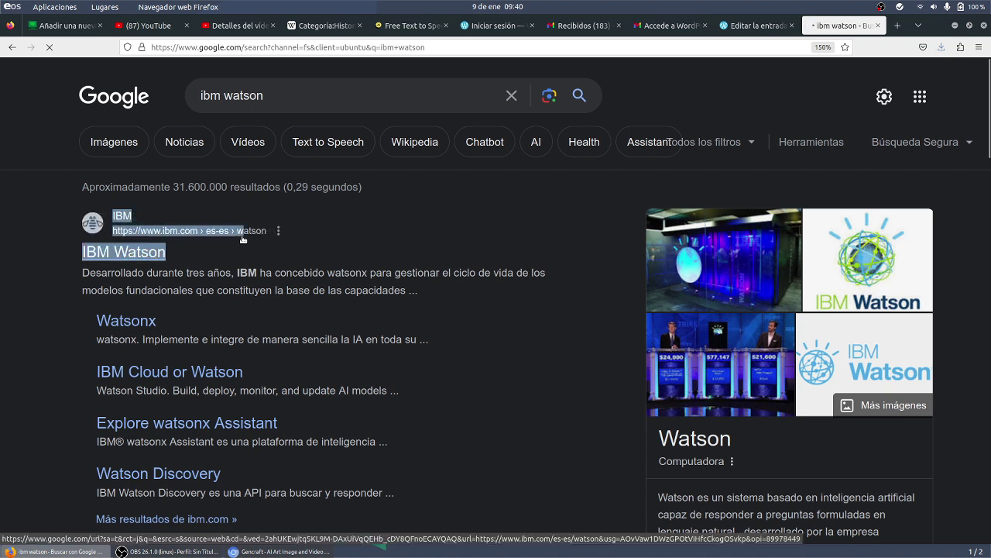
left_click(271, 235)
left_click_drag(271, 235, 115, 236)
key("ctrl+c")
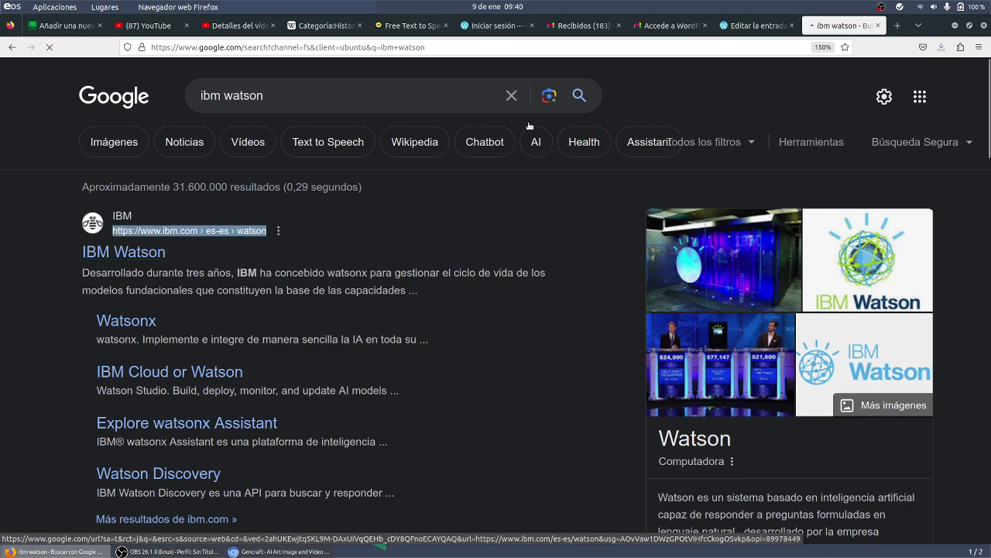
left_click(496, 25)
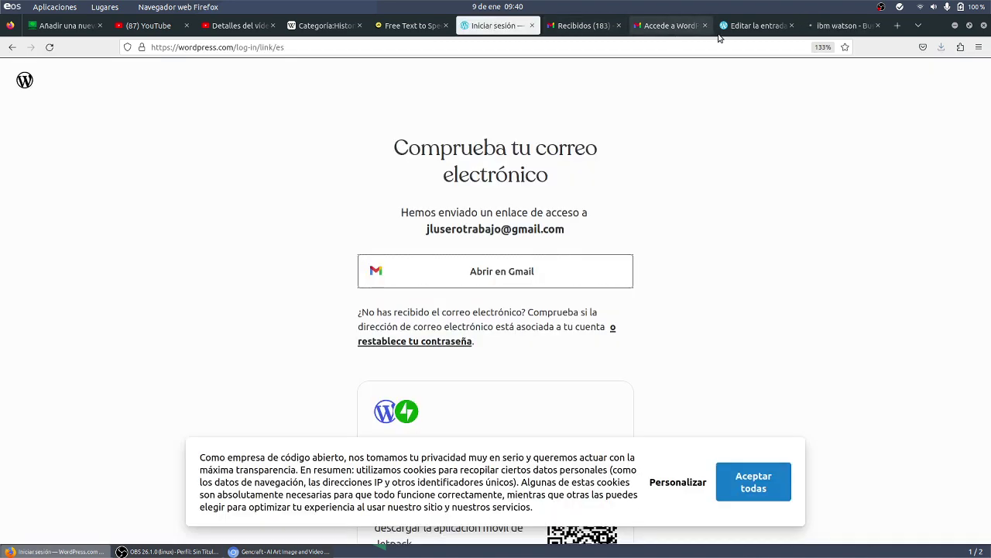
- Paste the ibm.com address into the IBM Watson row's URL cell
left_click(755, 25)
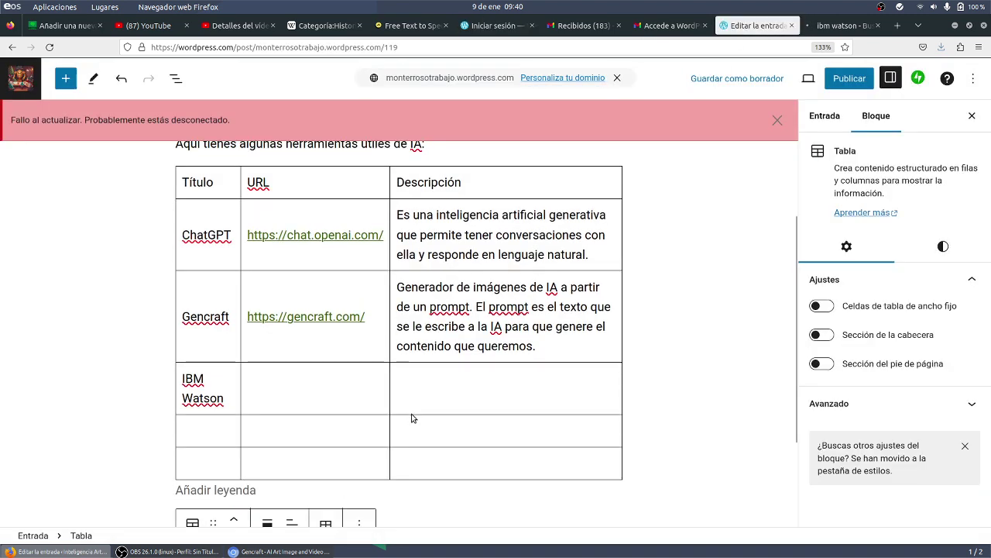
key("ctrl+v")
key("ctrl+z")
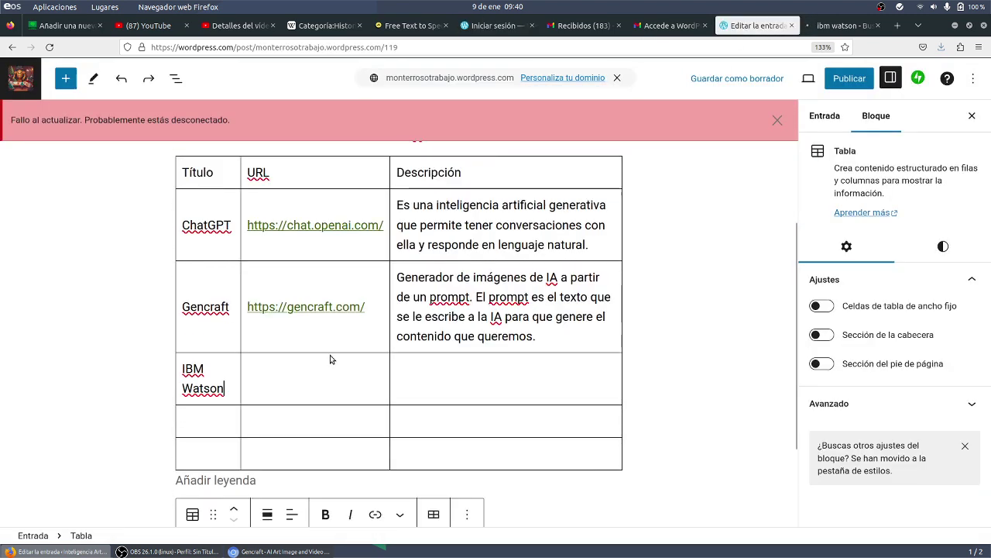
key("ctrl+v")
left_click(427, 376)
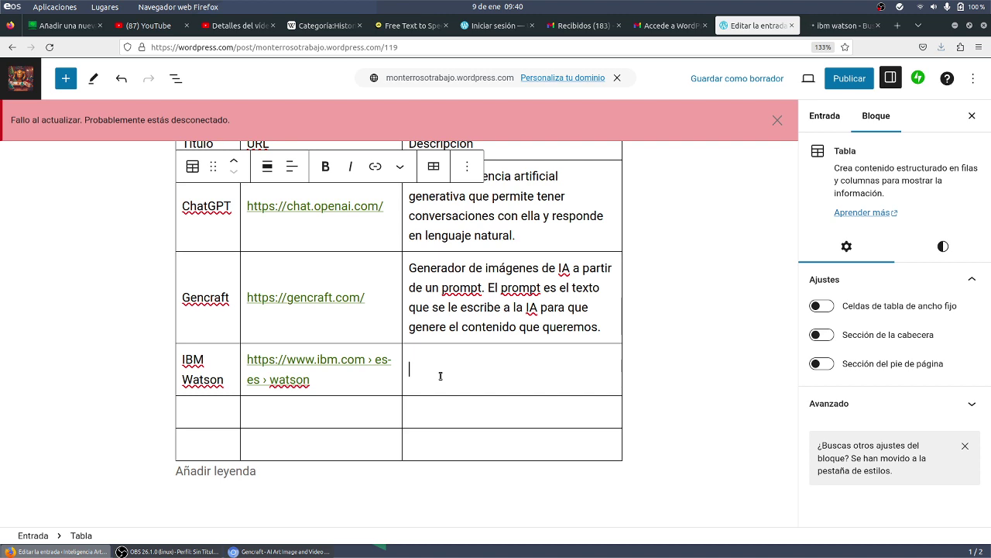
- Type the description 'Cloud de IBM con conocimiento y servicios para empresas'
type("Clou")
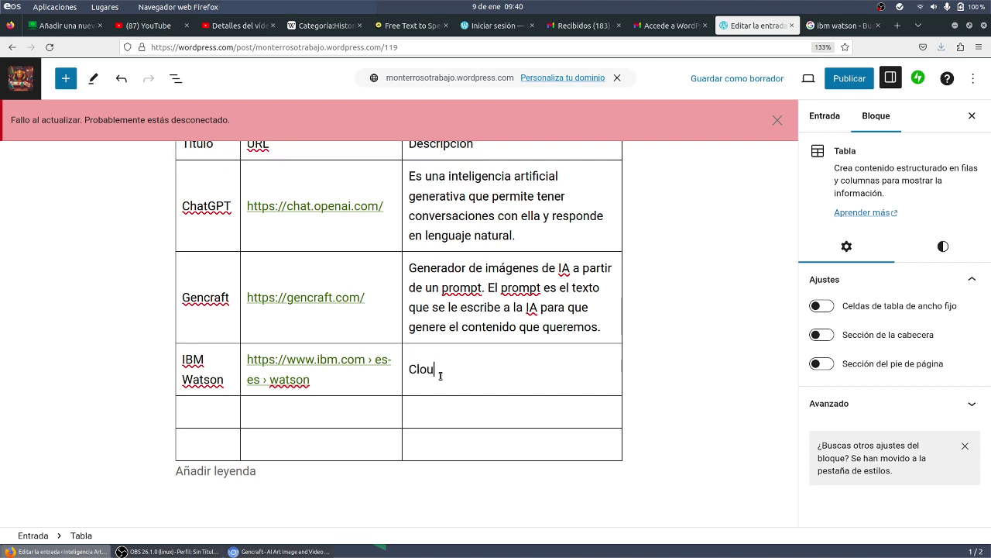
type("d de IBM")
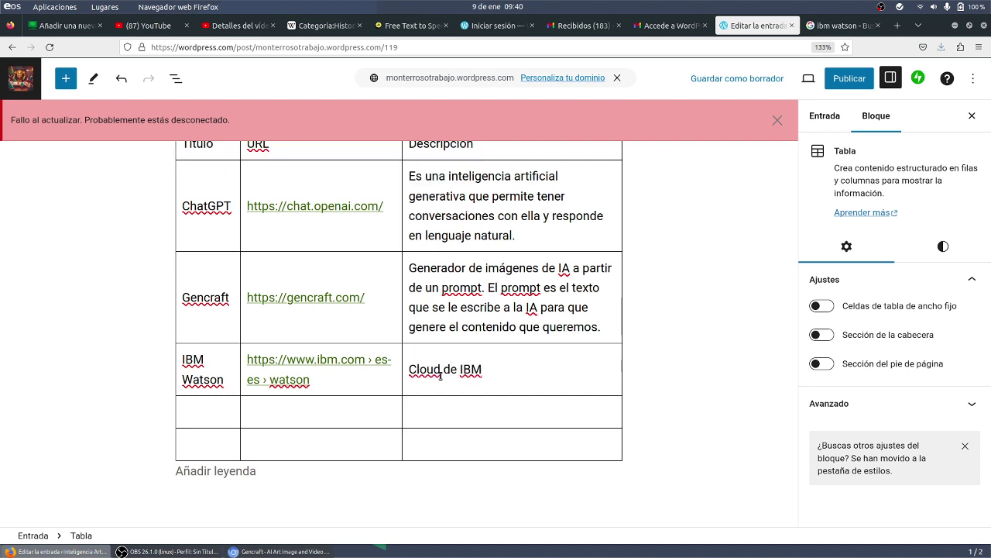
type(" con conocimien")
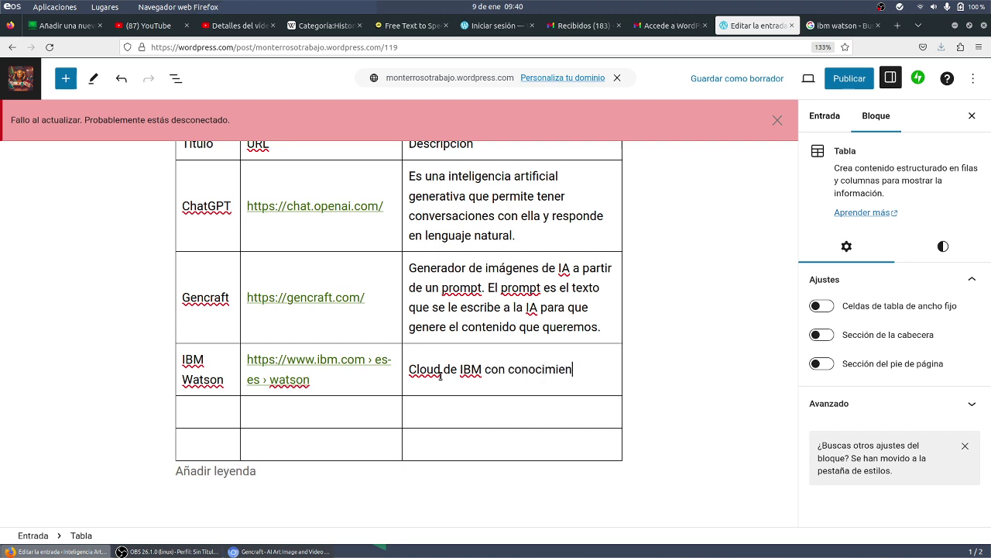
type("to y servicioes para")
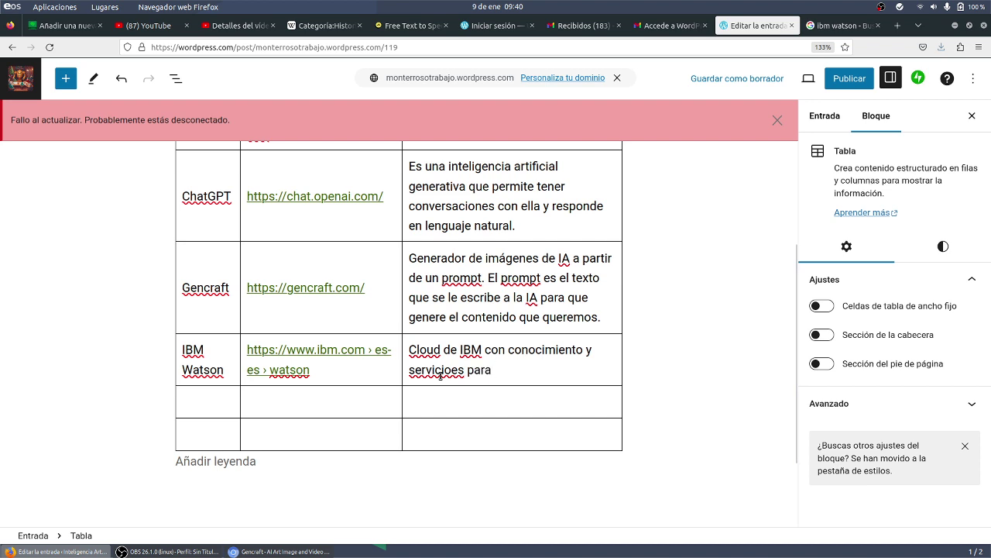
key("BackSpace")
key("BackSpace")
key("BackSpace")
key("BackSpace")
key("BackSpace")
key("BackSpace")
key("BackSpace")
type("s para emrpes")
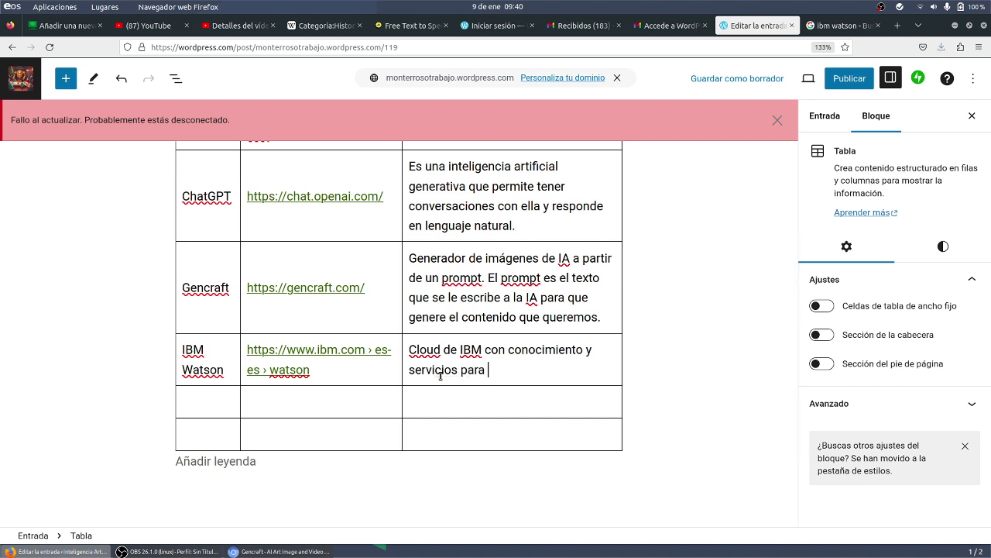
type("as")
key("BackSpace")
key("BackSpace")
key("BackSpace")
key("BackSpace")
key("BackSpace")
key("BackSpace")
type("presas")
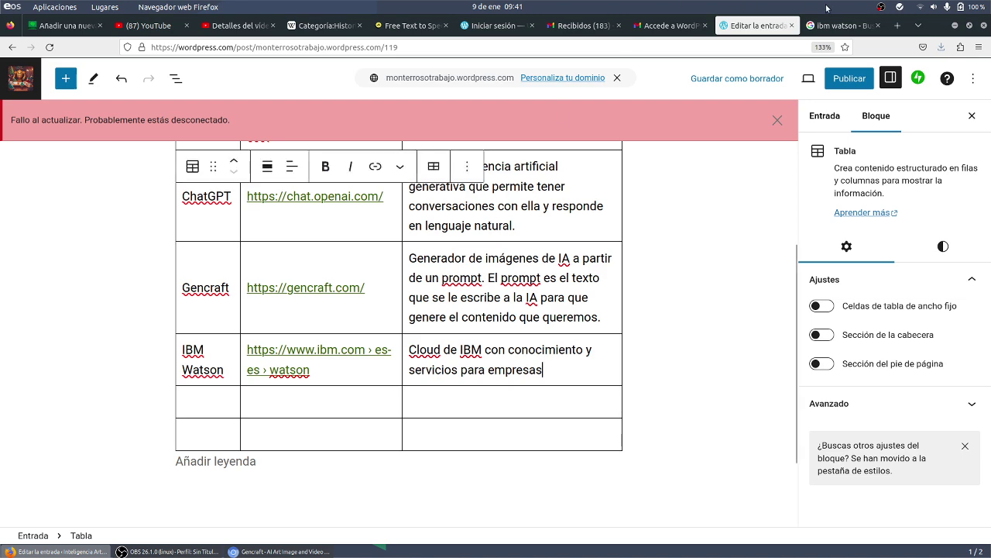
left_click(834, 23)
- Search for 'ia para quitar la voz de una canción' and open the Vocal Remover result, zoomed in
left_click(642, 47)
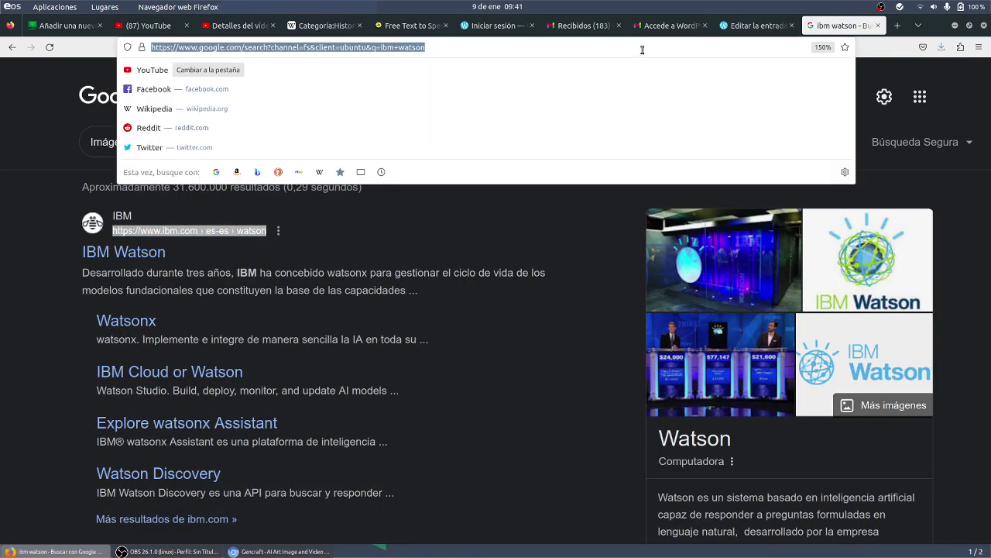
type("ia para ")
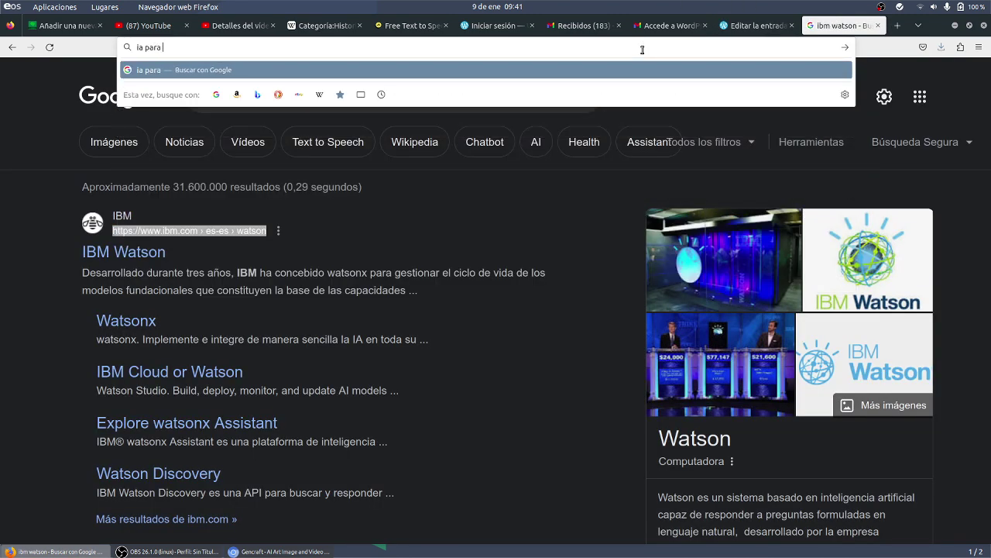
type("quitar la voz de un")
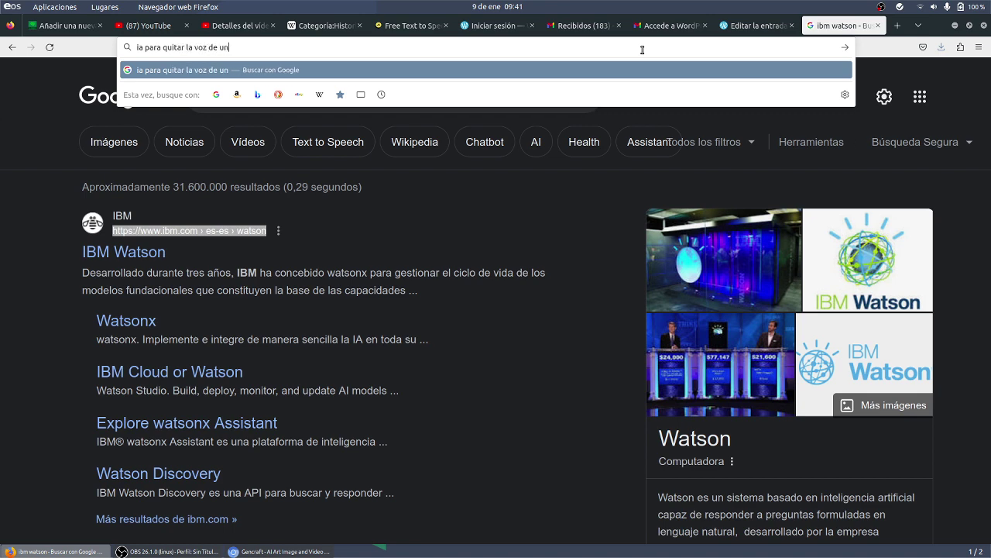
type("a canción")
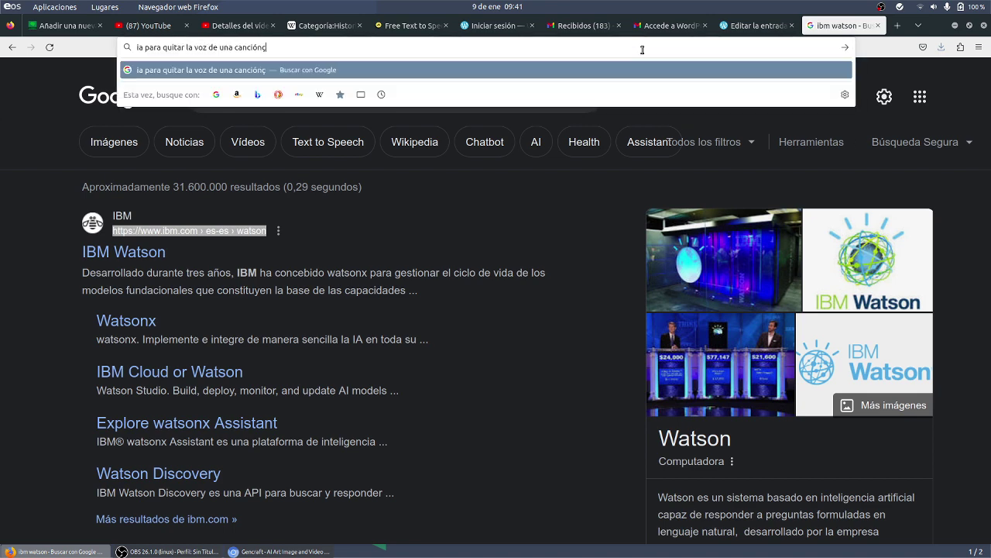
key("Return")
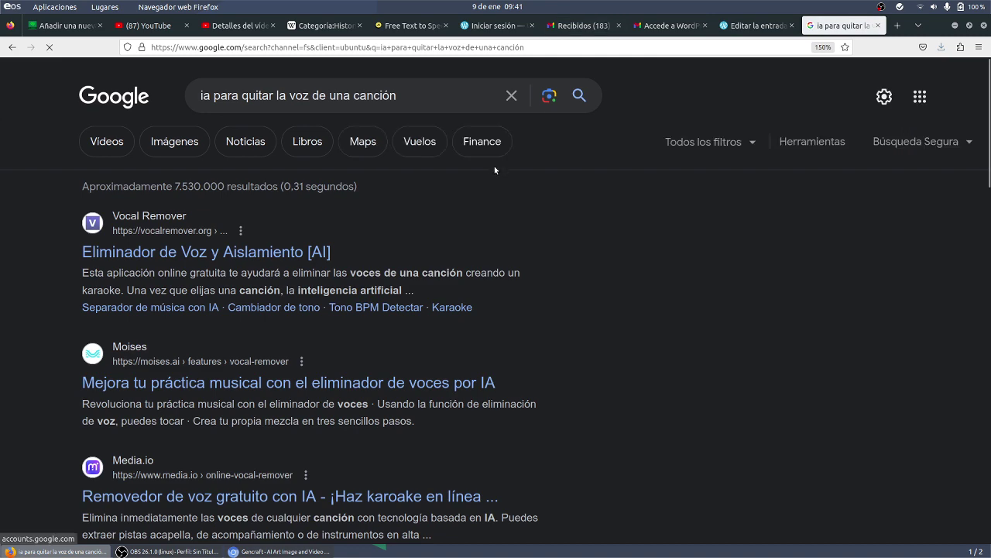
left_click(312, 253)
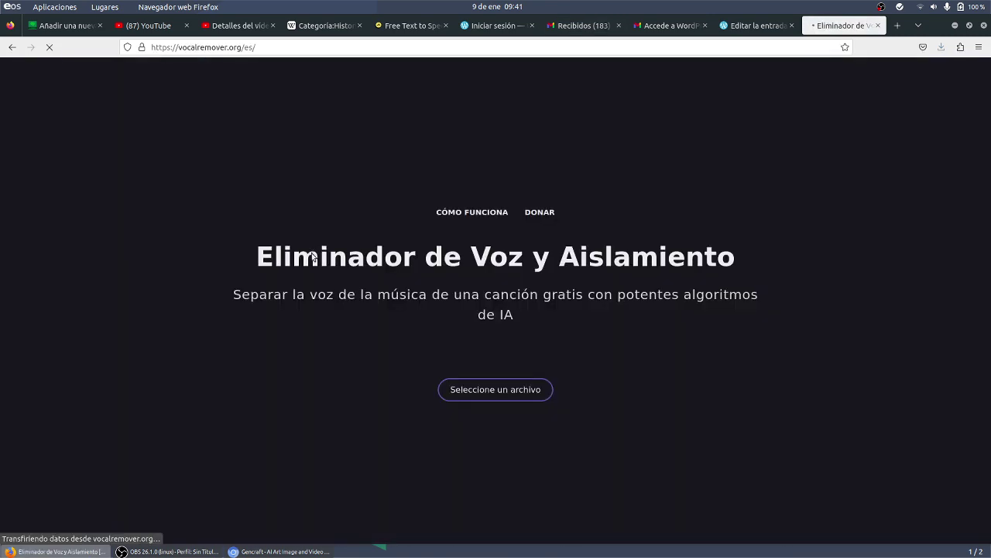
key("ctrl+plus")
key("ctrl+plus")
key("ctrl+plus")
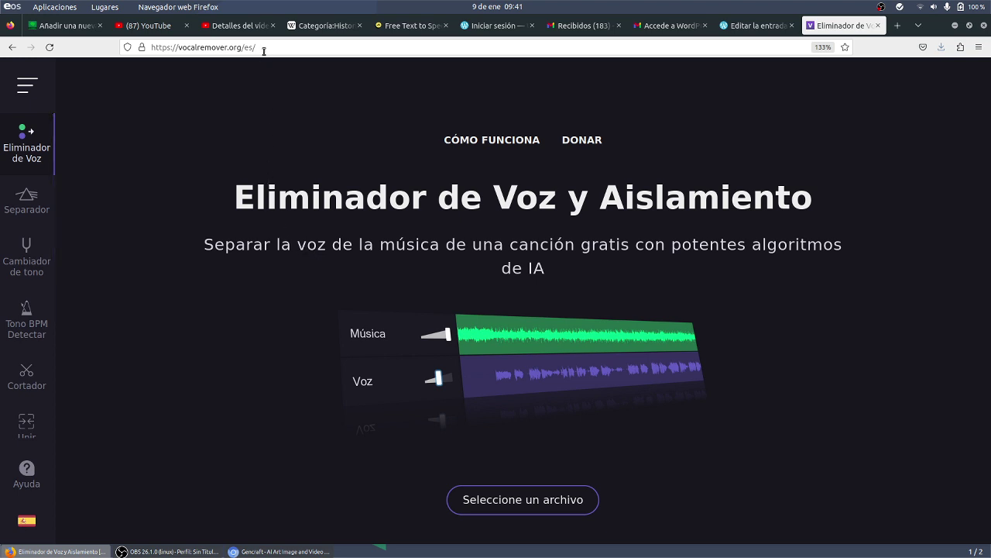
- Copy the vocalremover.org/es/ web address from the address bar
left_click(263, 51)
key("ctrl+c")
right_click(263, 49)
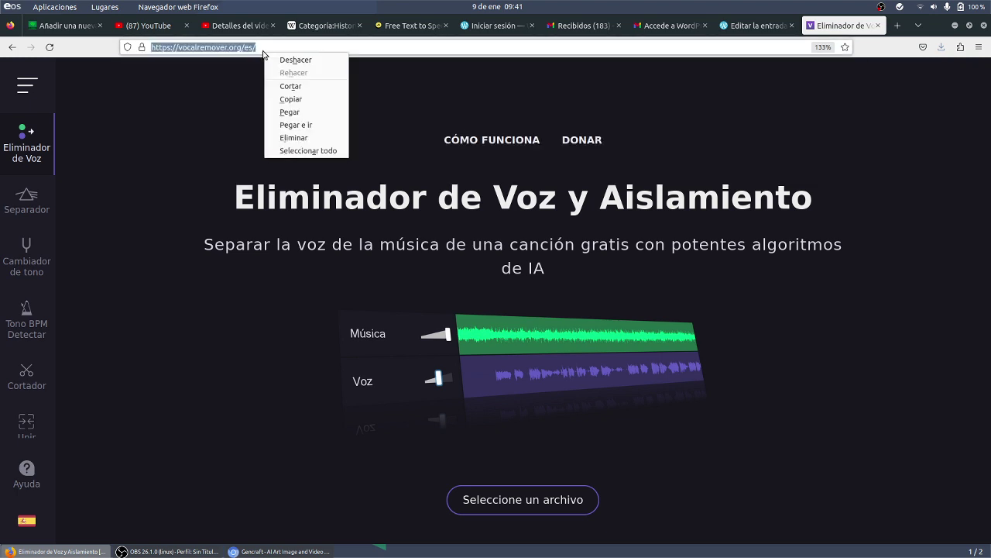
left_click(278, 98)
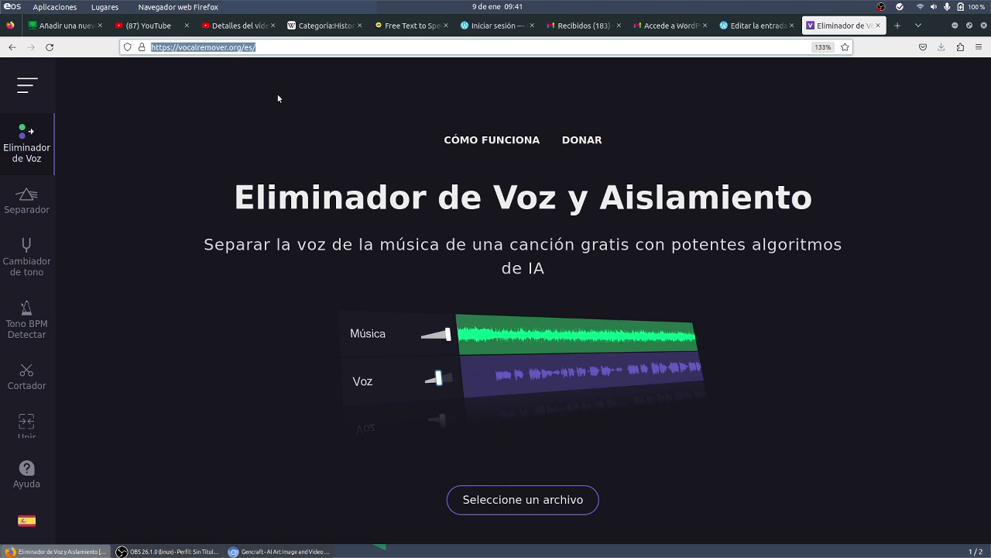
left_click(760, 26)
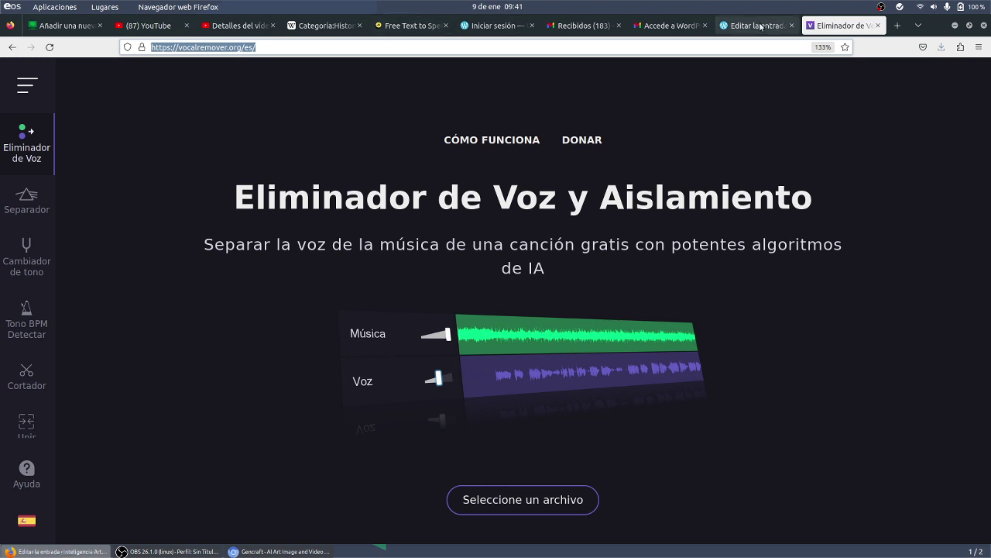
- Paste the vocalremover.org link into the empty row's URL cell and name the tool 'Vocal Remover'
left_click(281, 402)
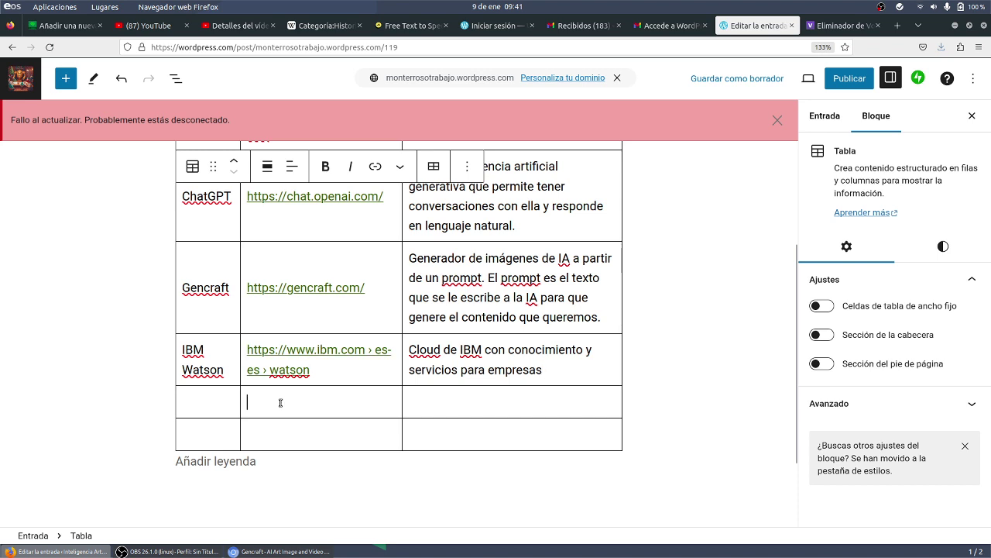
key("ctrl+v")
left_click(189, 406)
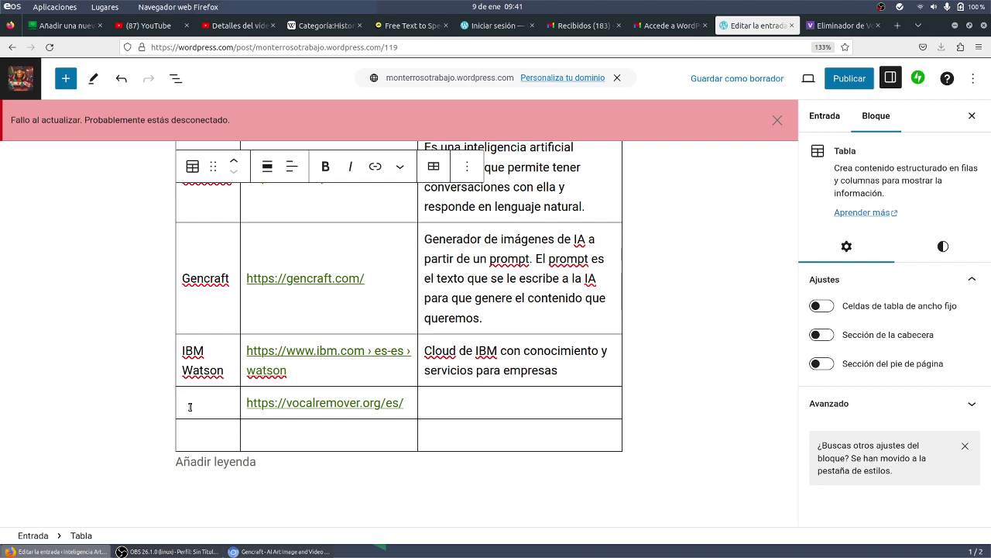
type("Vocal Remover")
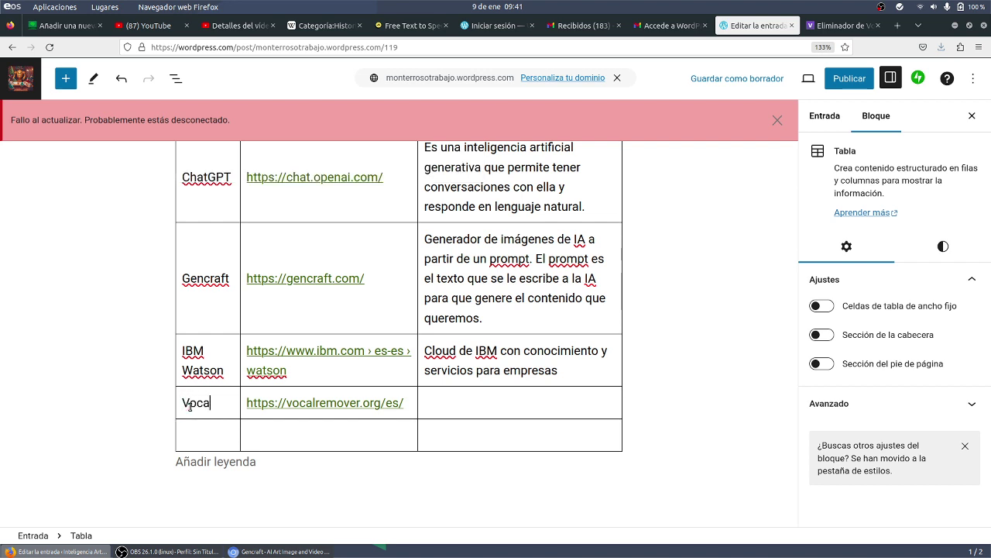
- Describe Vocal Remover as 'Quita la voz de un archivo de audio' in the row's description cell
left_click(571, 408)
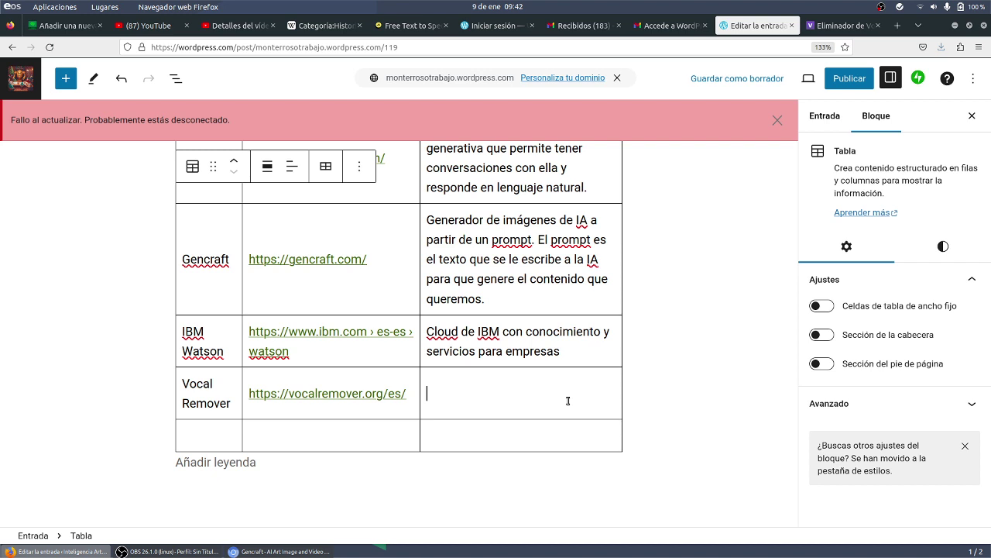
type("Quitar la")
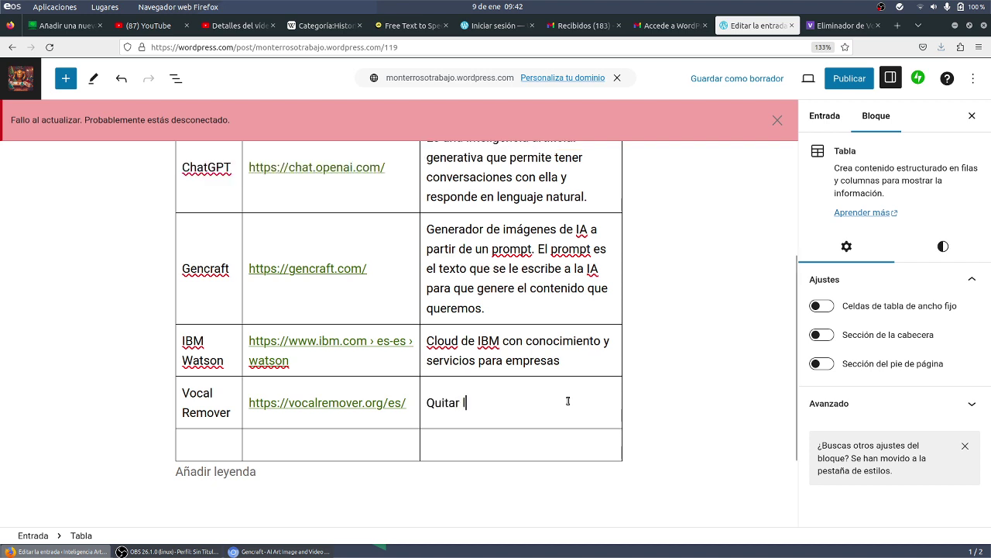
key("BackSpace")
key("BackSpace")
key("BackSpace")
key("BackSpace")
key("BackSpace")
type("la voz")
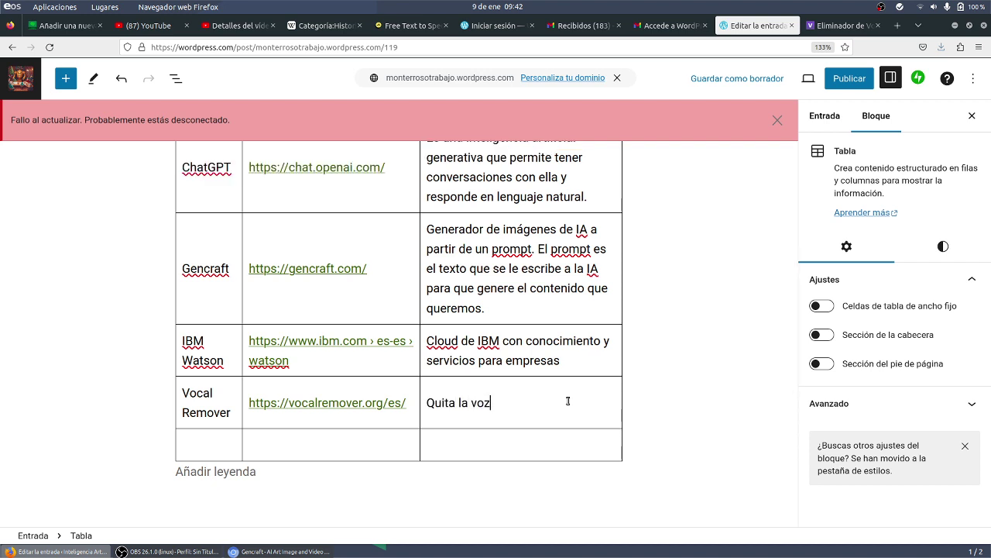
type(" de un archivo de audio")
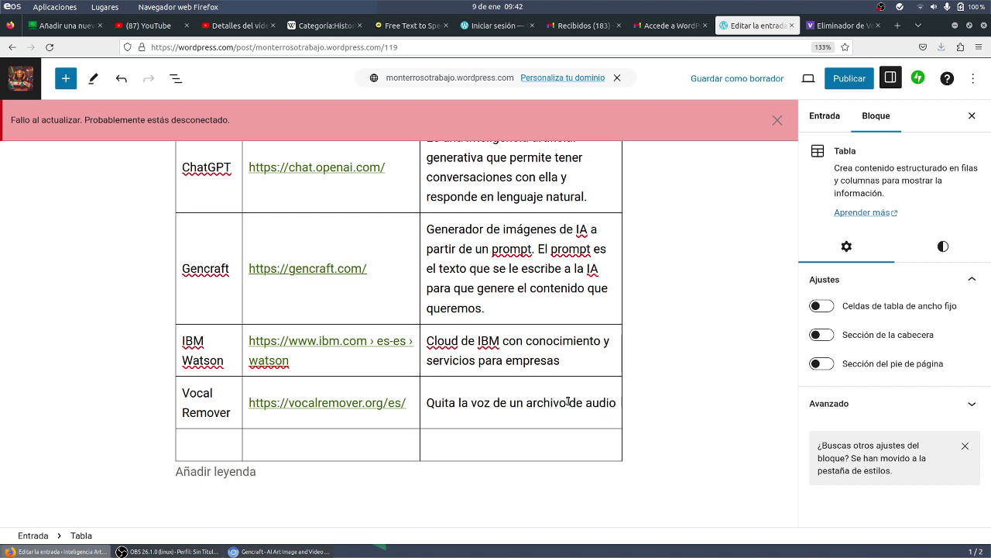
left_click(821, 28)
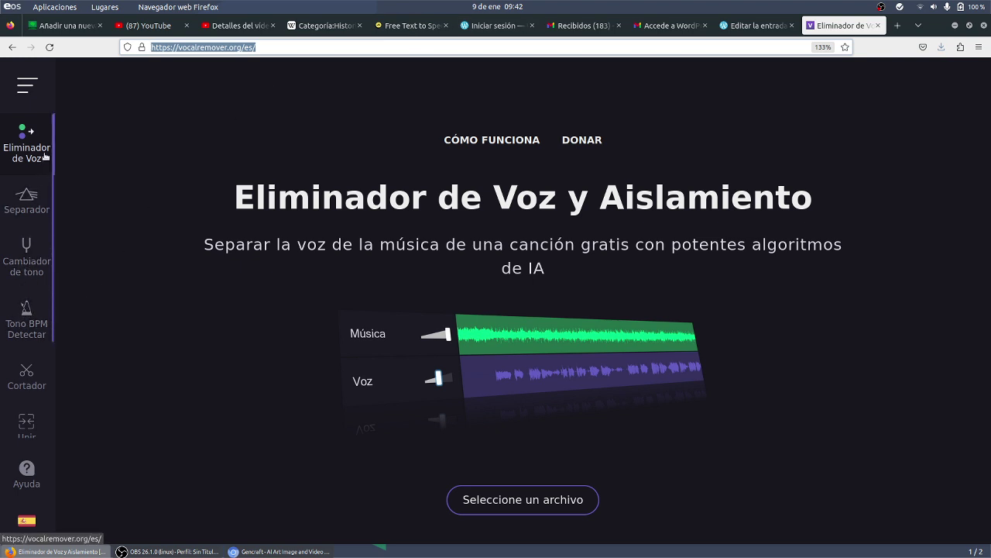
left_click(741, 31)
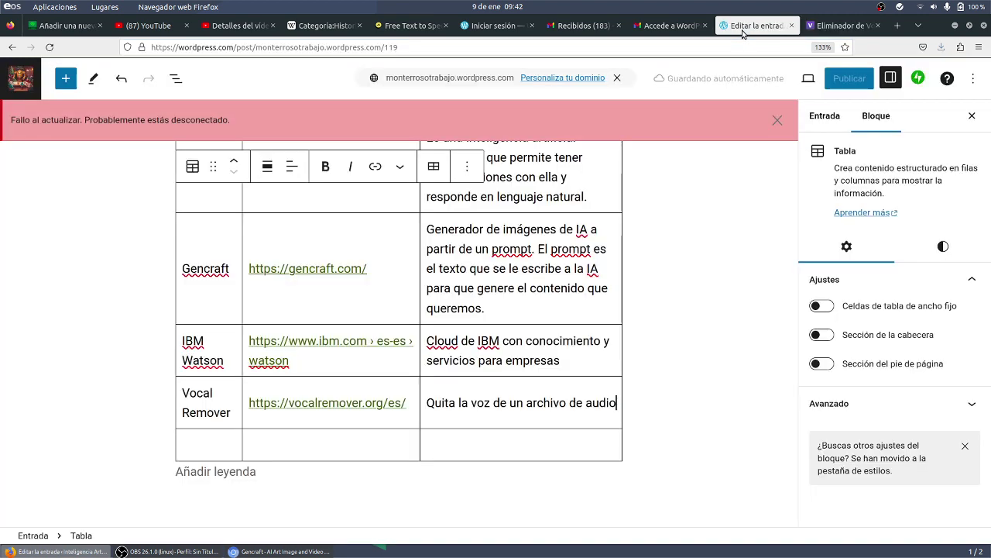
left_click(196, 443)
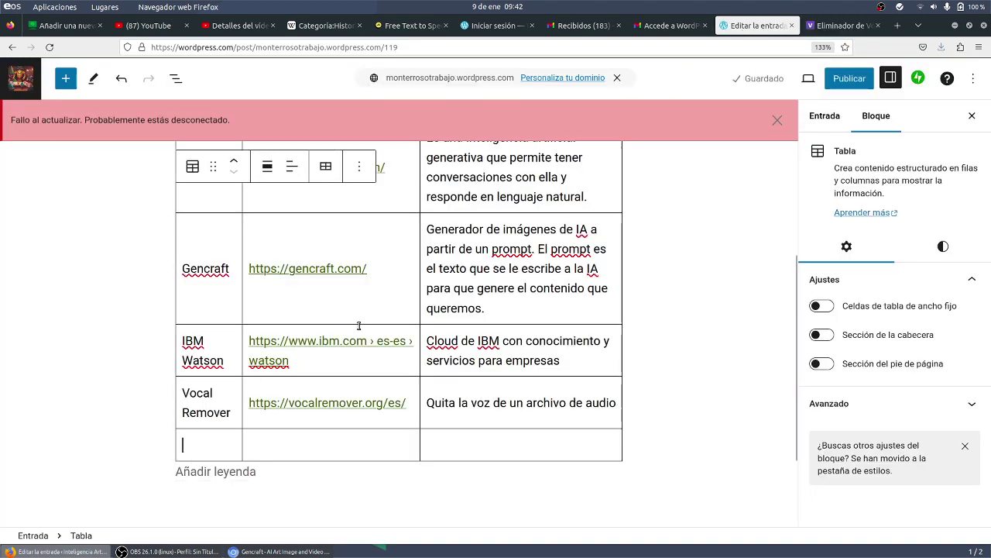
- In a new tab, search Google for 'herramientas de ia para la educacion'
left_click(836, 26)
left_click(690, 48)
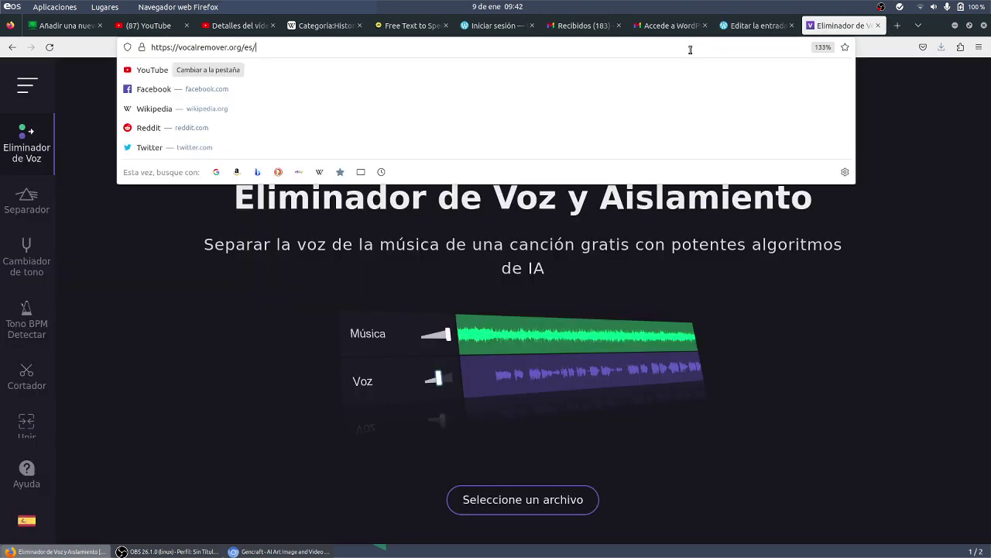
left_click(898, 26)
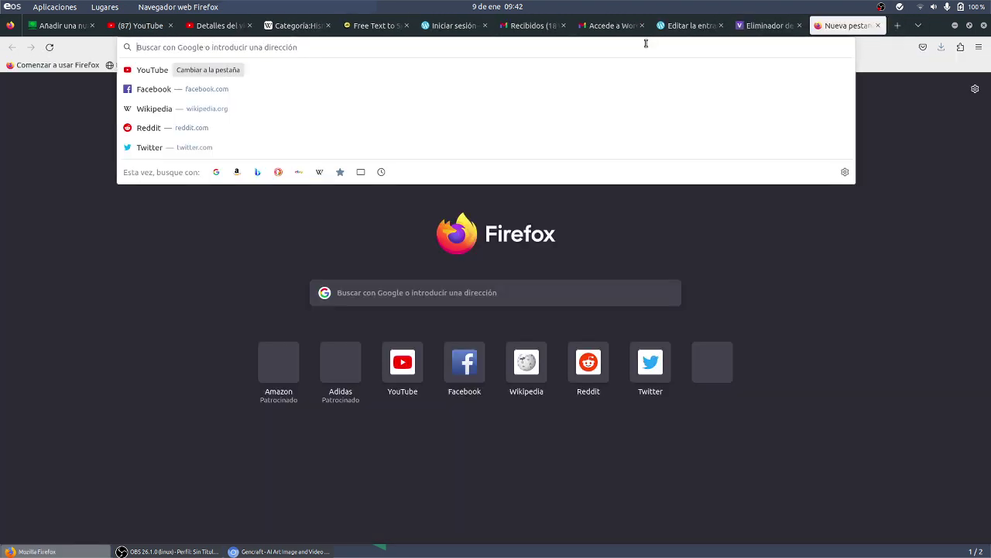
type("herramientas e")
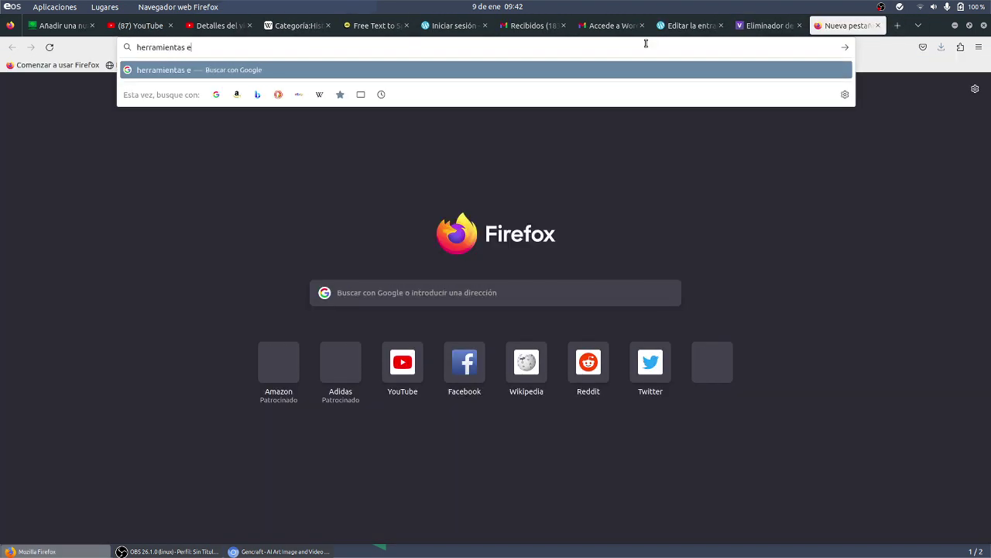
type("e ia para la educacion")
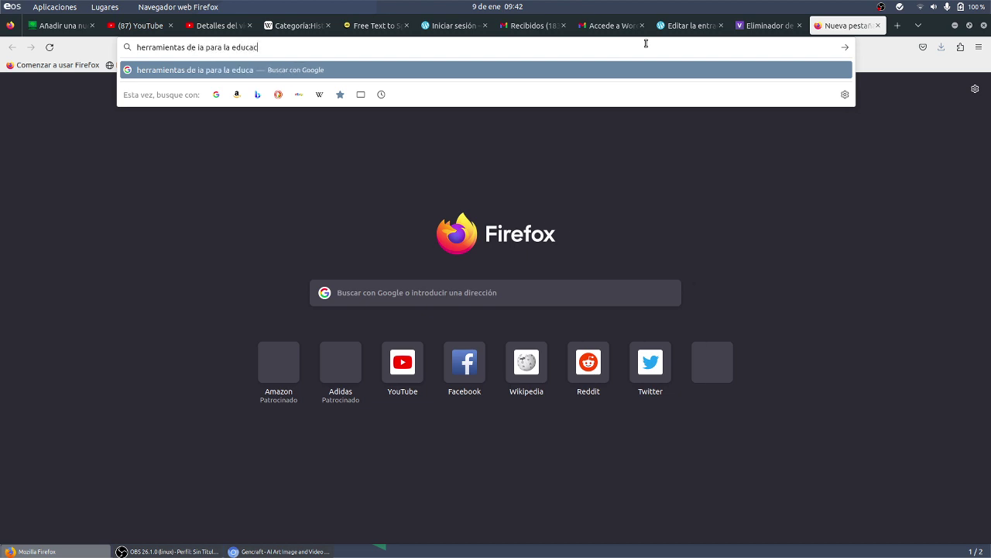
key("Return")
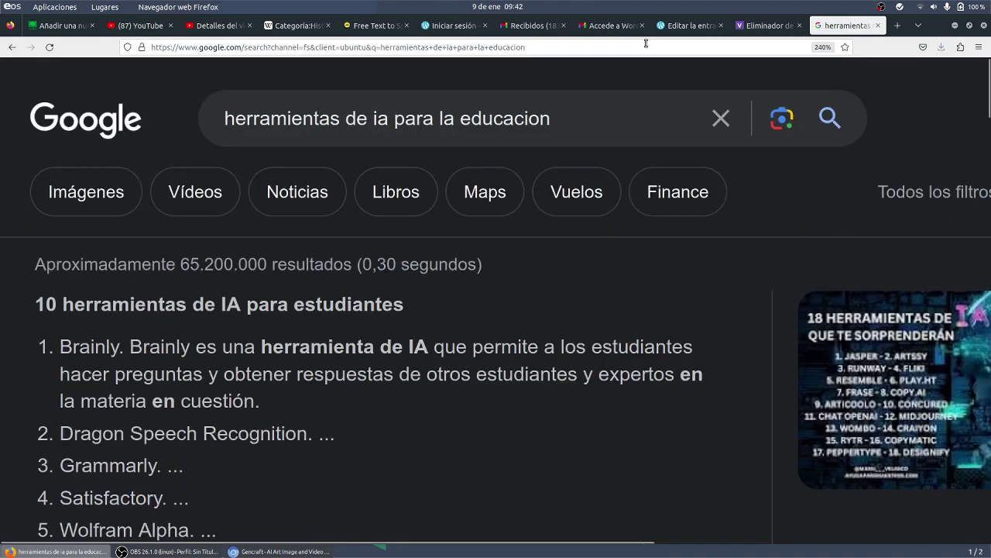
- Scroll through the results listing AI tools for students, then open another blank tab
scroll(380, 261, "down", 4)
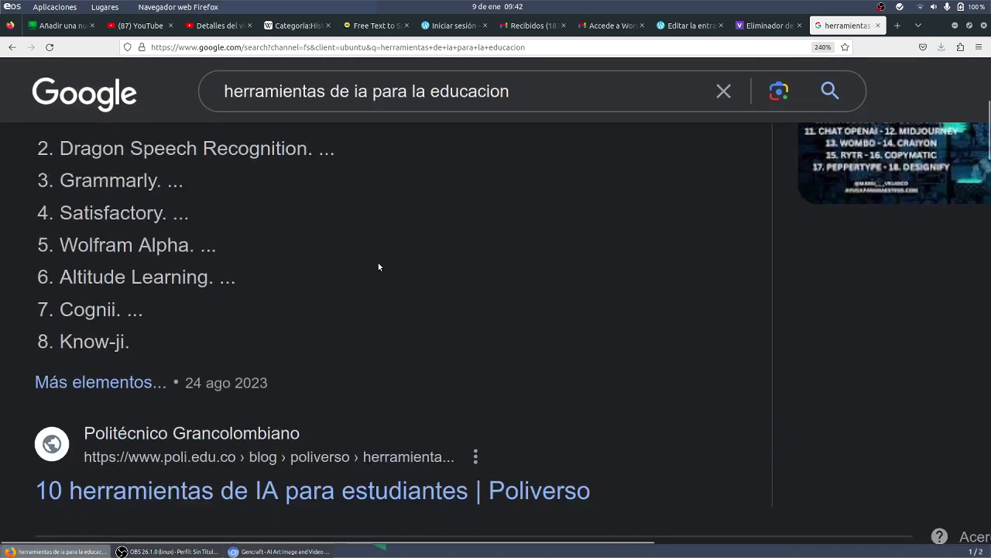
scroll(380, 266, "up", 2)
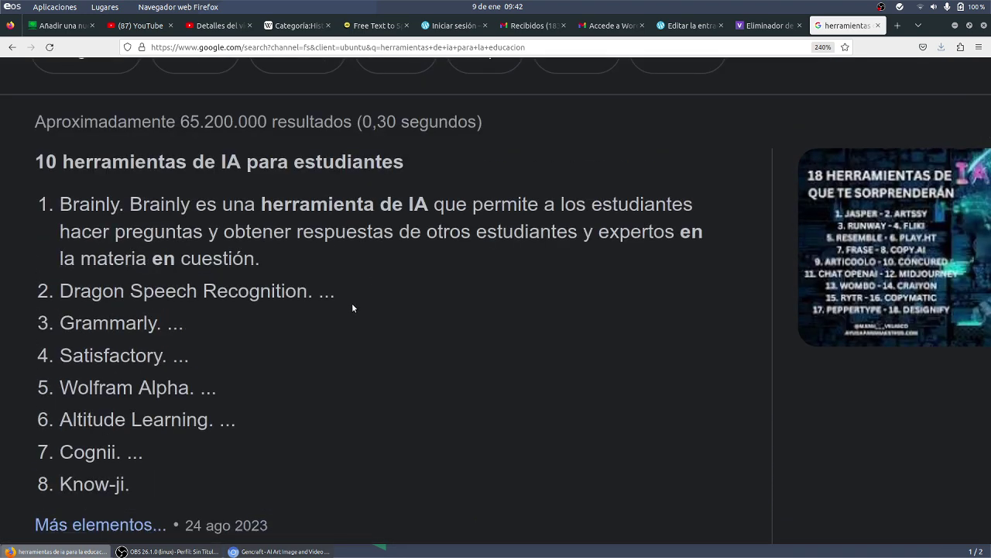
scroll(353, 307, "down", 2)
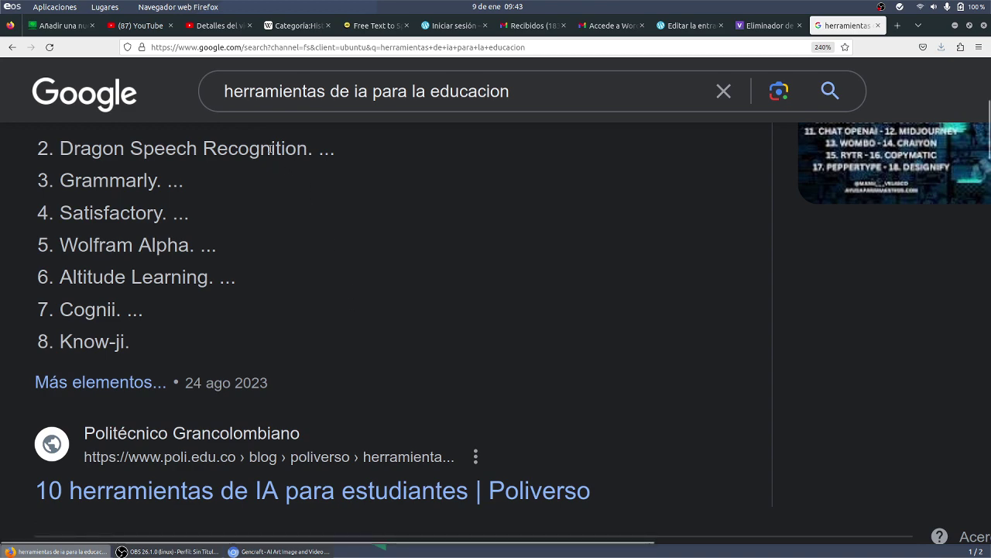
scroll(112, 308, "down", 5)
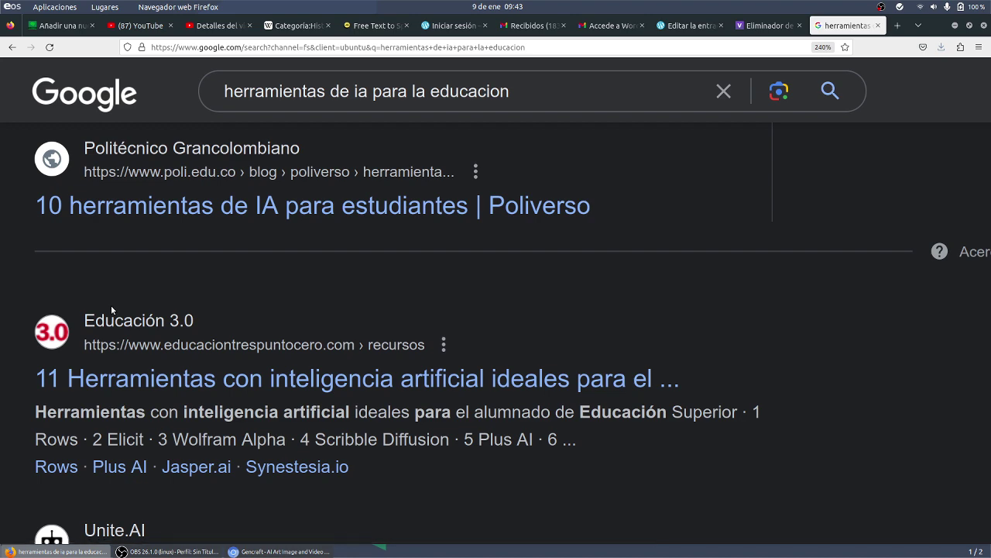
scroll(111, 305, "up", 3)
scroll(129, 192, "up", 4)
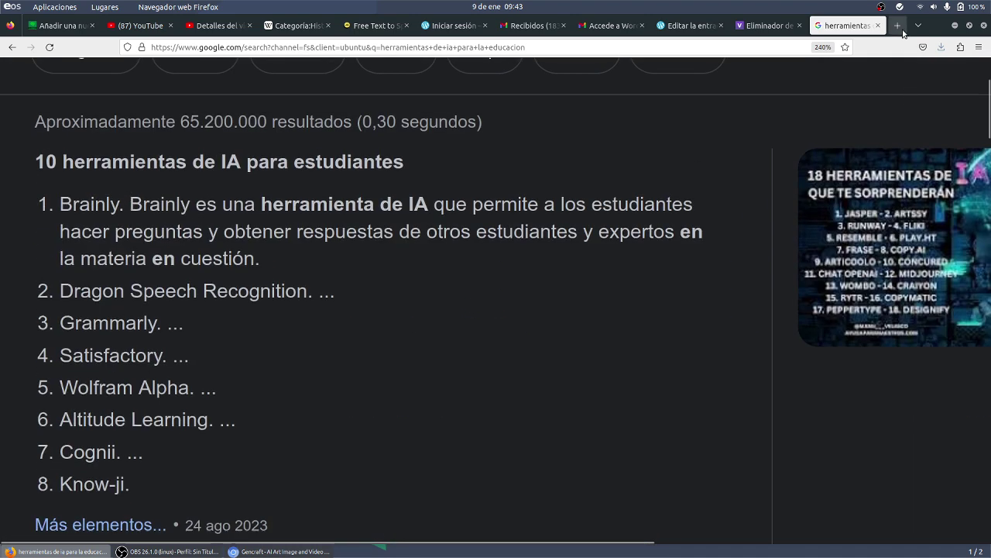
left_click(898, 26)
left_click(731, 51)
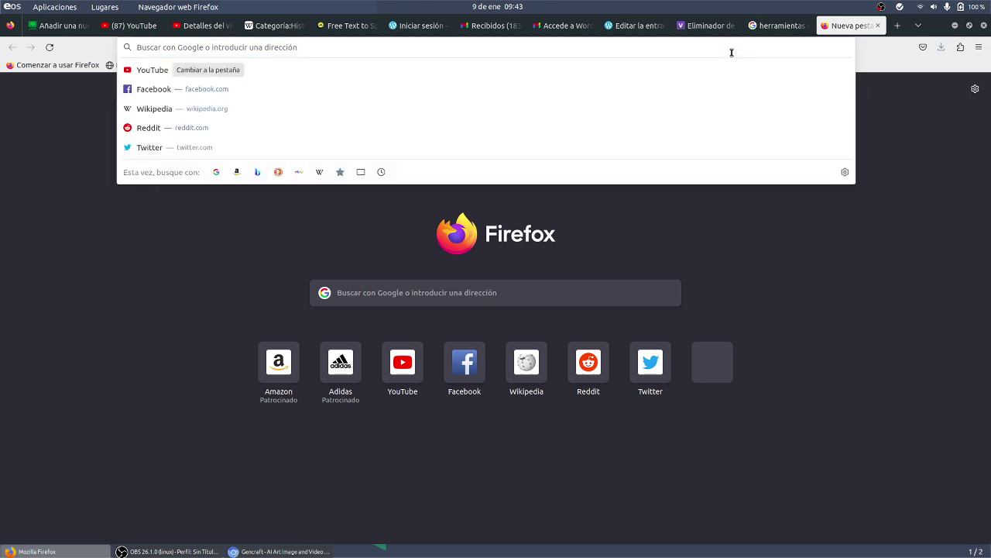
- Search for 'wolfram alpha' and open the wolframalpha.com home page, zoomed in
type("wolfram pal")
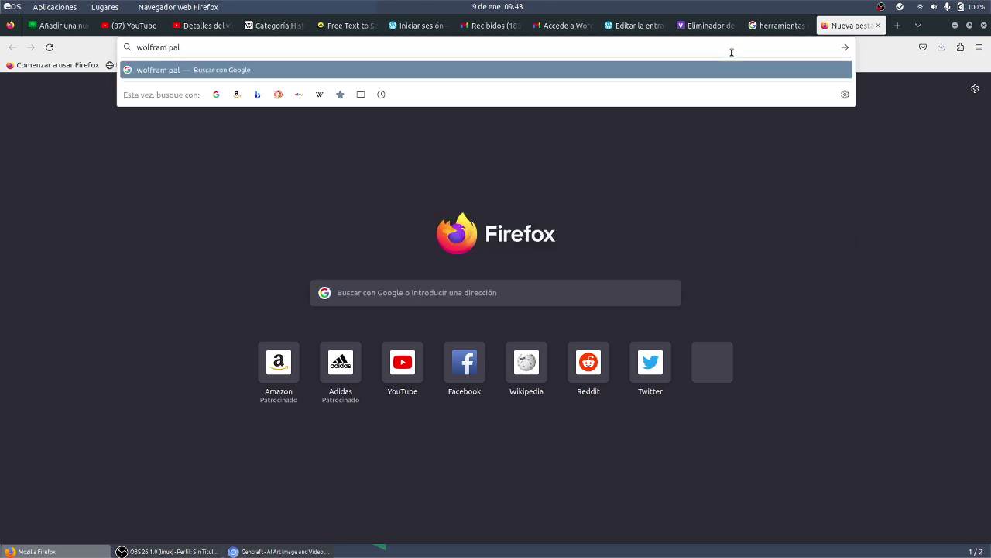
key("BackSpace")
key("BackSpace")
key("BackSpace")
type("alpha")
key("Return")
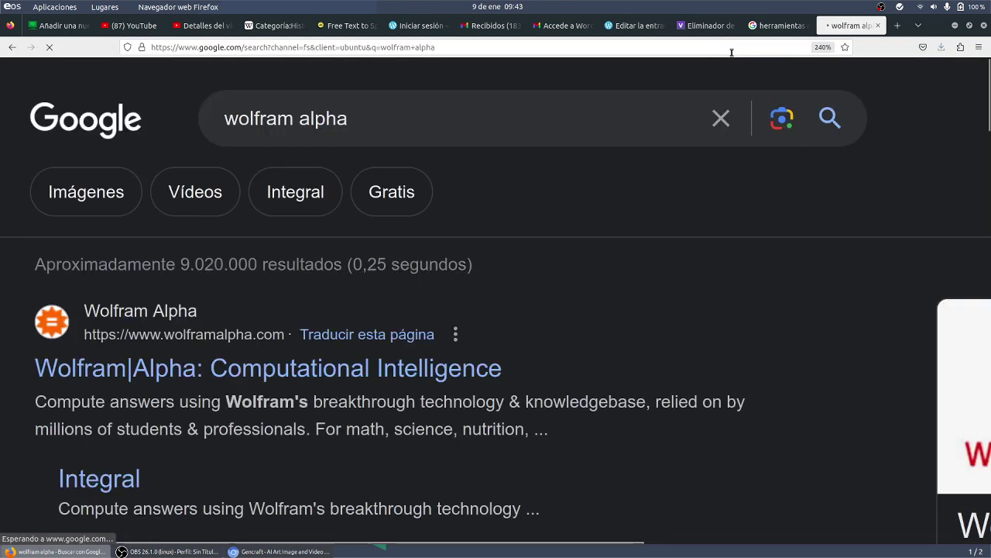
left_click(425, 379)
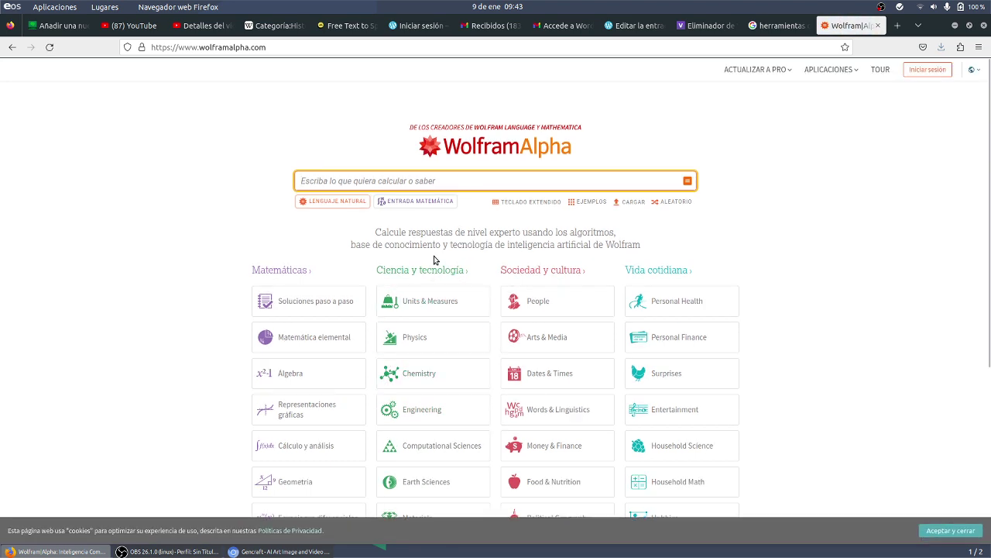
key("ctrl+plus")
key("ctrl+plus")
key("ctrl+plus")
key("ctrl+plus")
key("ctrl+plus")
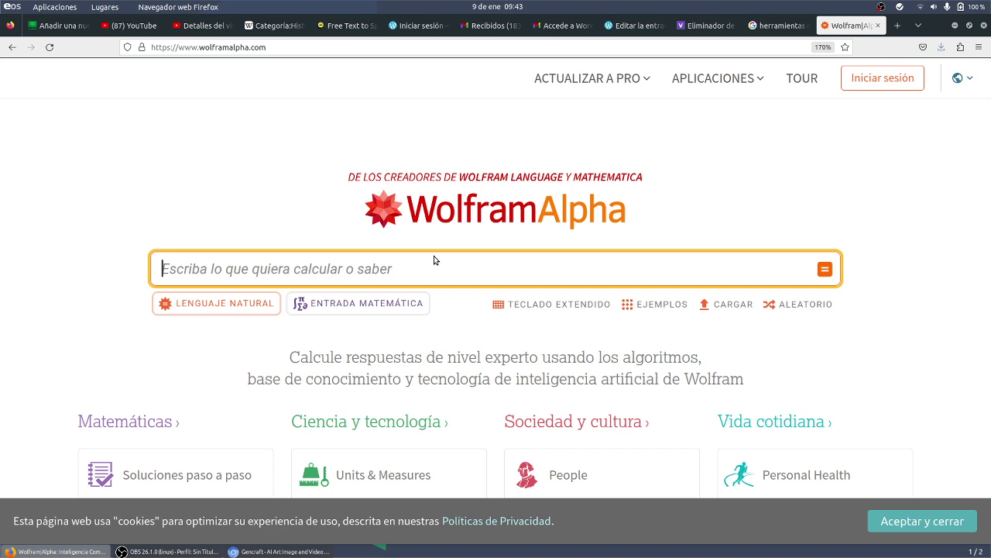
- Submit the equation 2x-3=5 to Wolfram|Alpha, recovering its results page after a connection error
type("2")
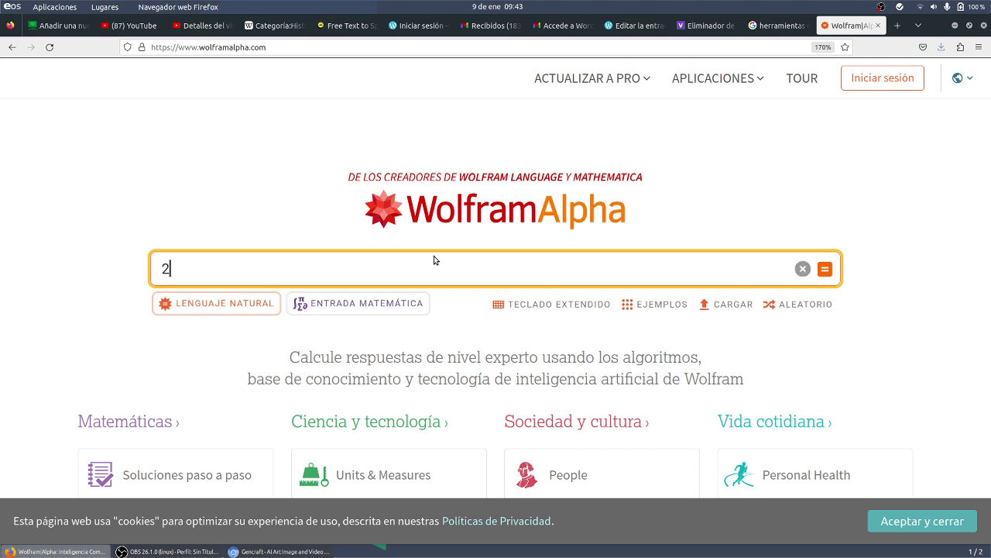
type("x-3")
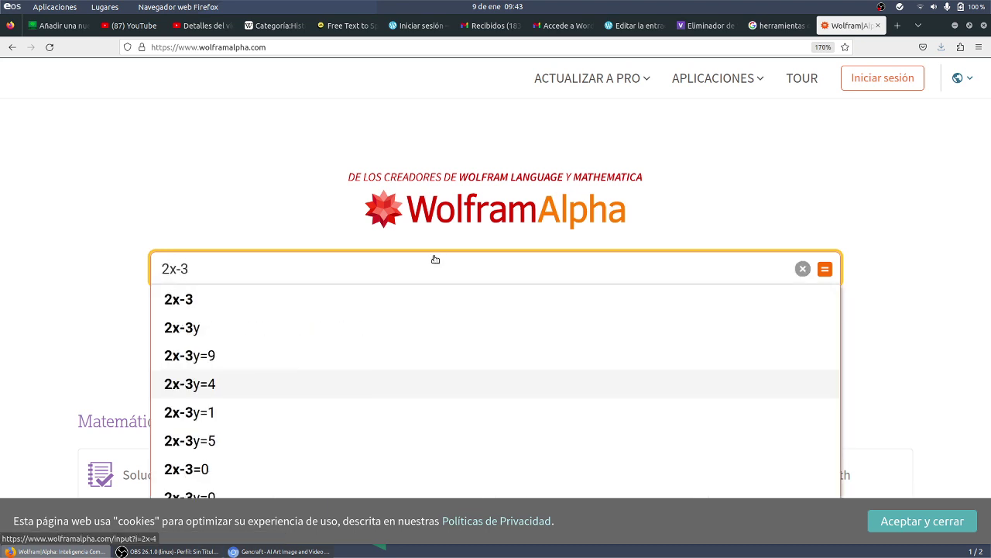
type("=")
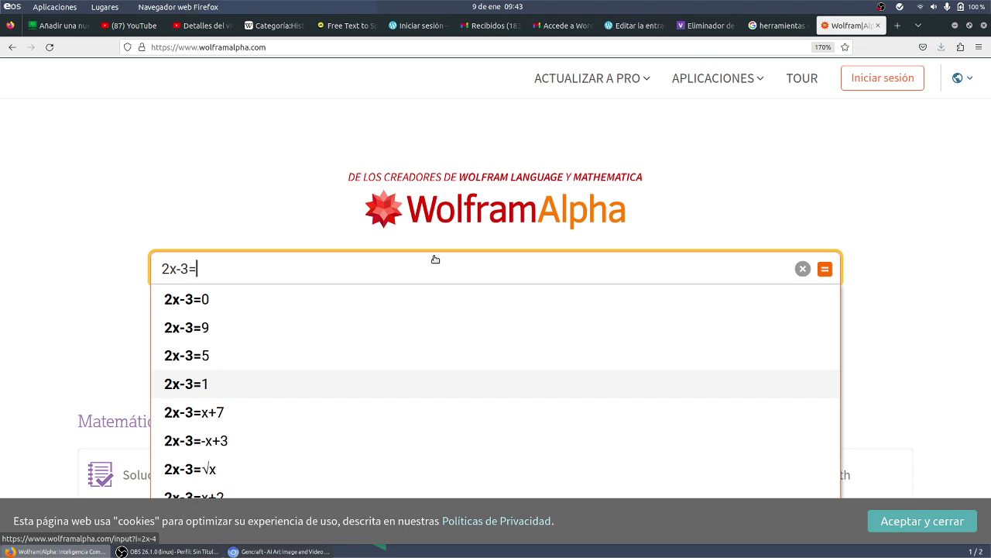
type("5")
key("Return")
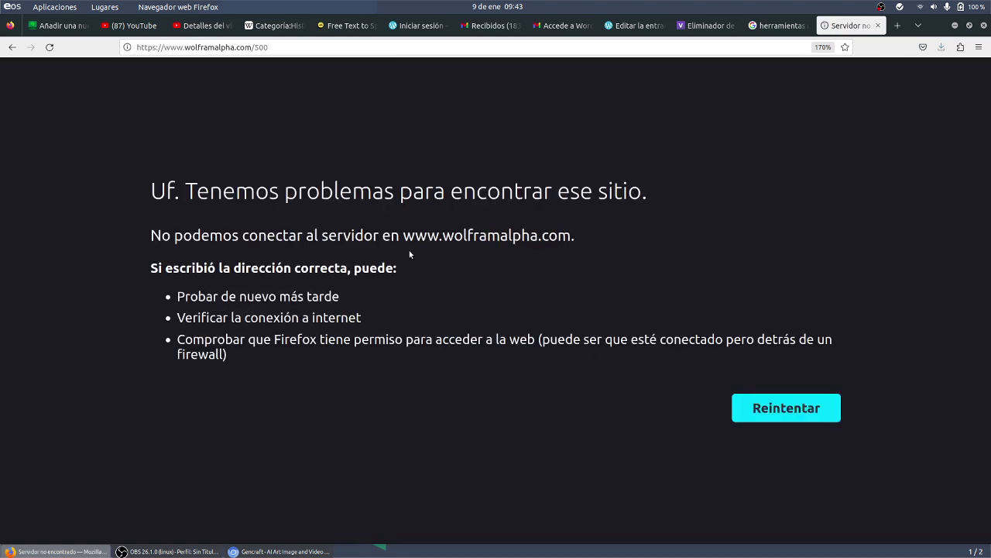
left_click(50, 48)
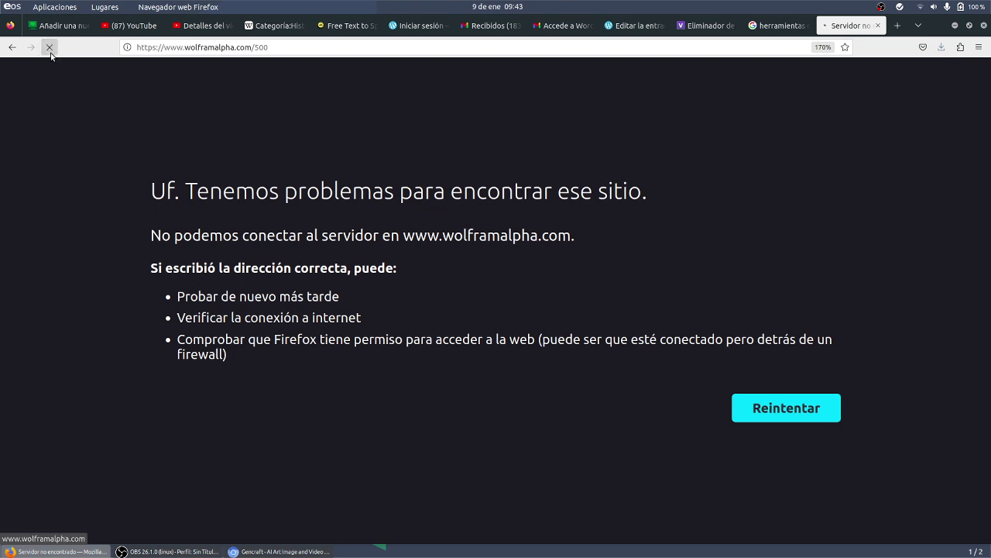
left_click(13, 48)
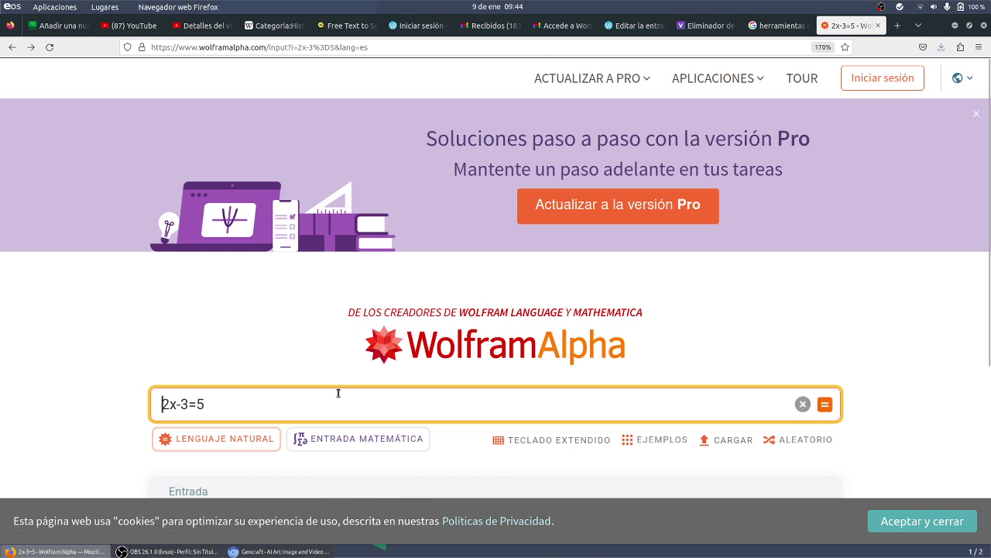
- Scroll through the graph and the solution x = 4, then select the query text
scroll(348, 372, "down", 3)
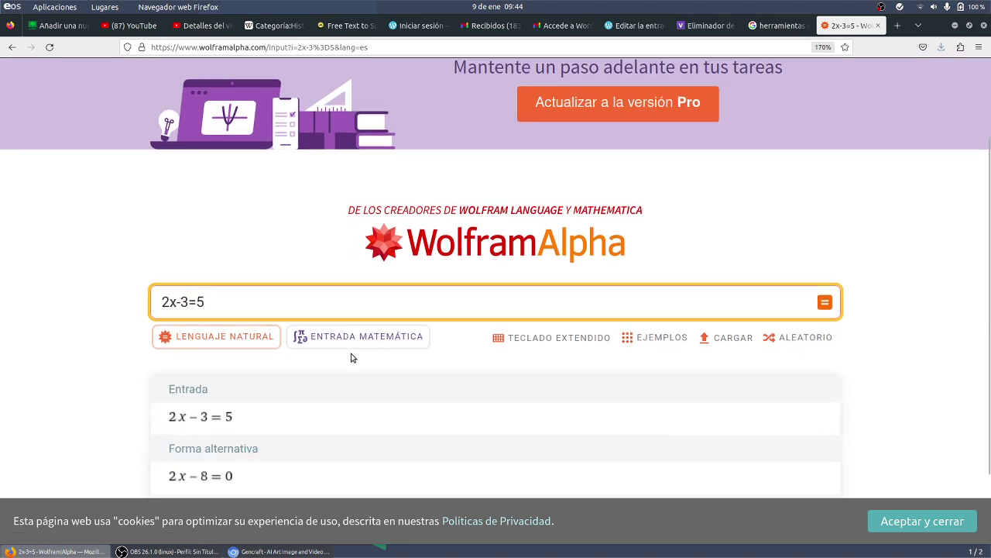
scroll(351, 362, "down", 4)
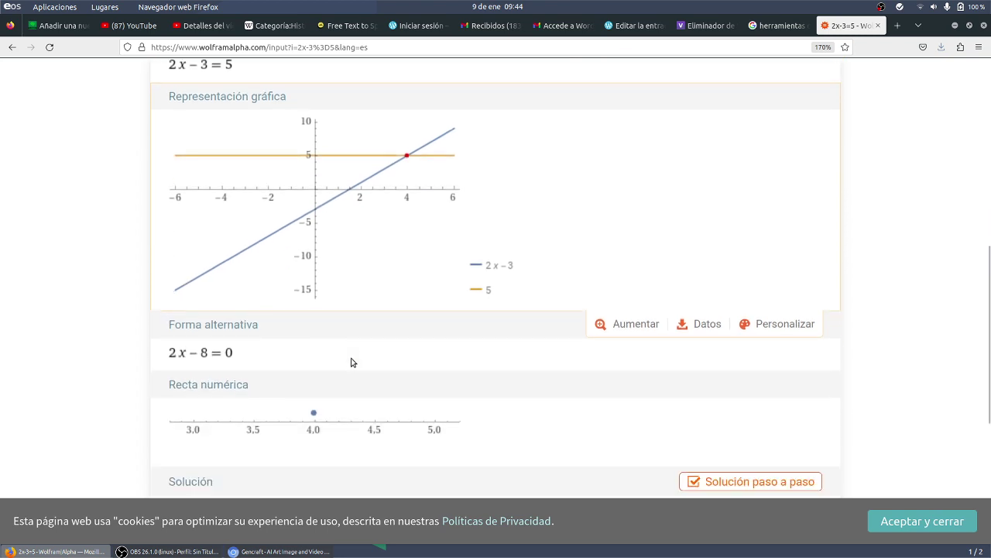
scroll(351, 363, "down", 1)
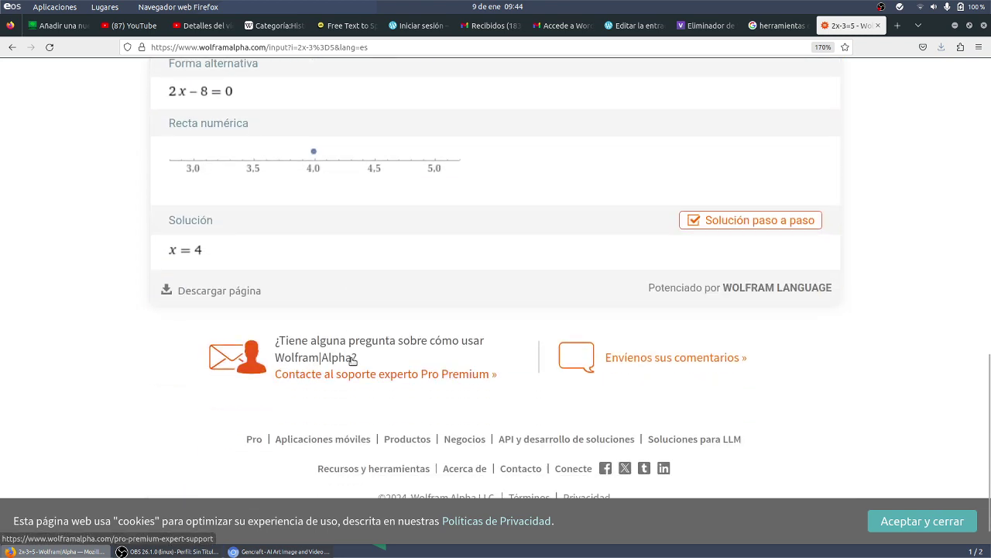
scroll(353, 360, "up", 10)
scroll(351, 362, "down", 6)
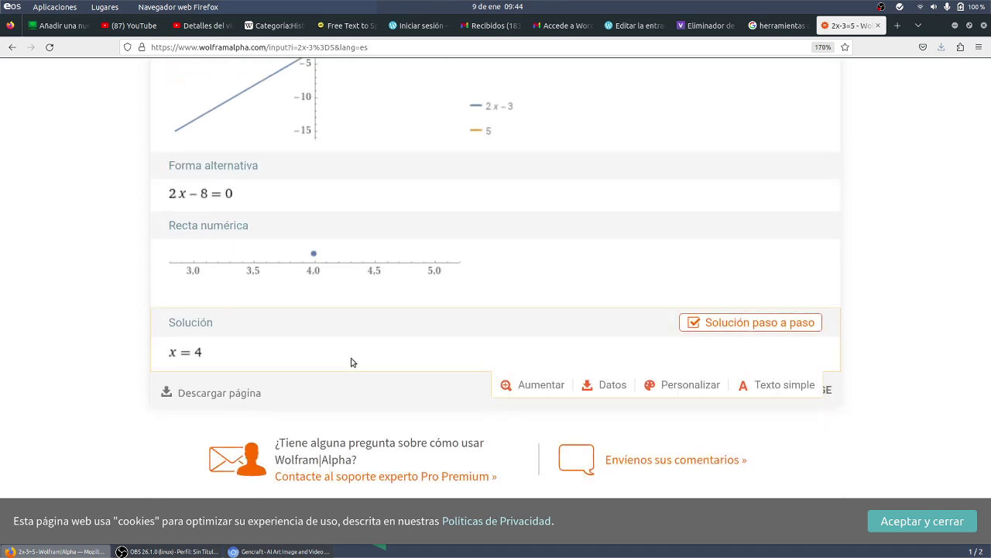
scroll(350, 362, "up", 10)
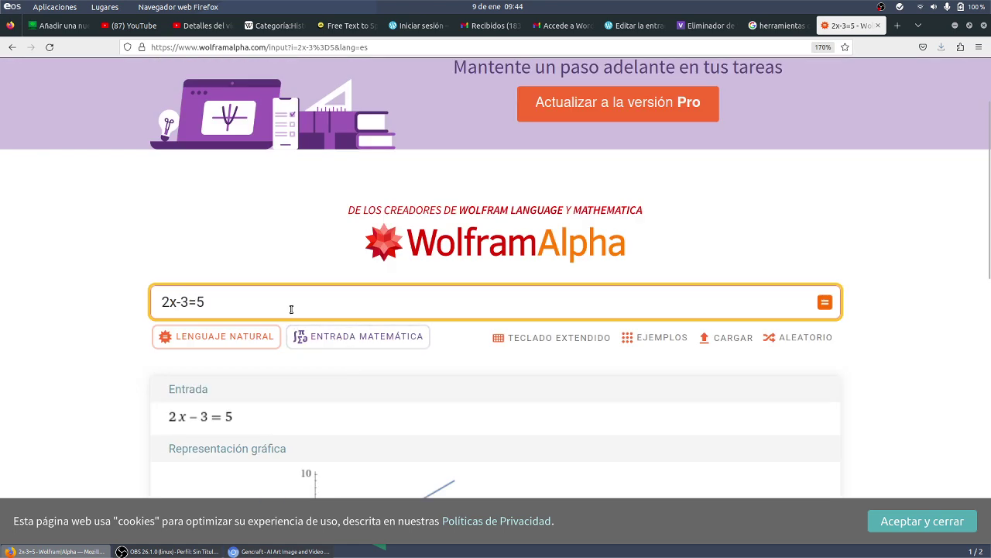
left_click_drag(292, 311, 94, 305)
- Solve x2-4=0 in Wolfram Alpha and review the roots x = -2 and x = 2
type("x2")
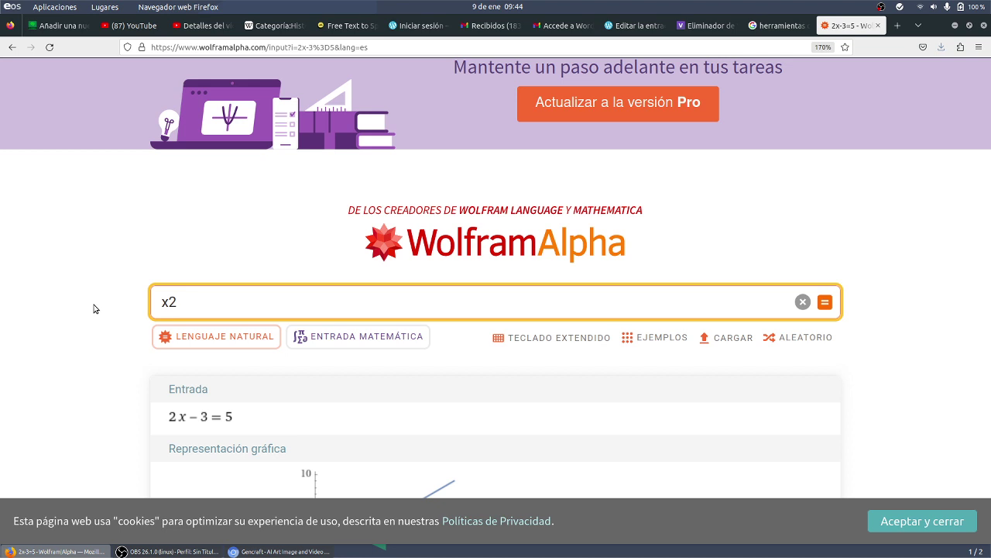
type("-")
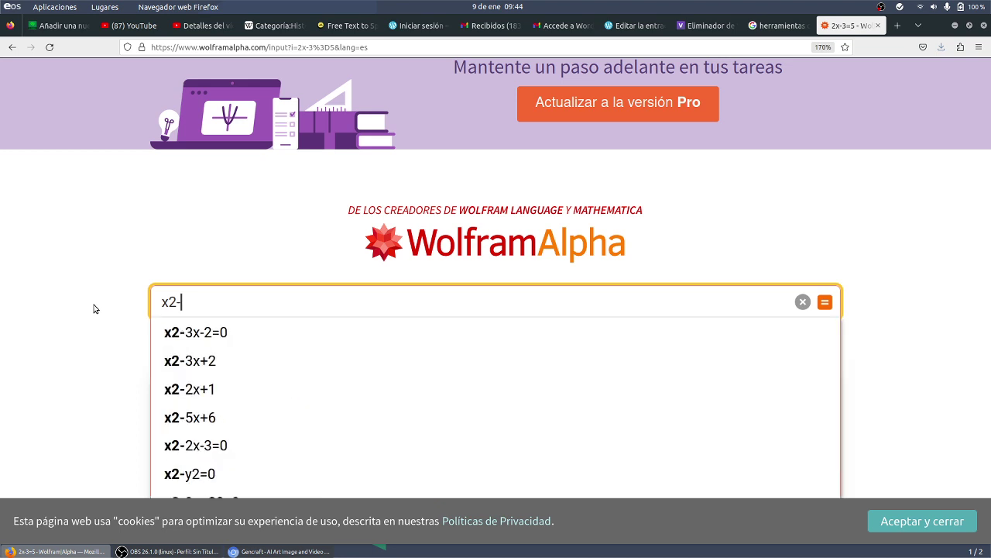
type("4=0")
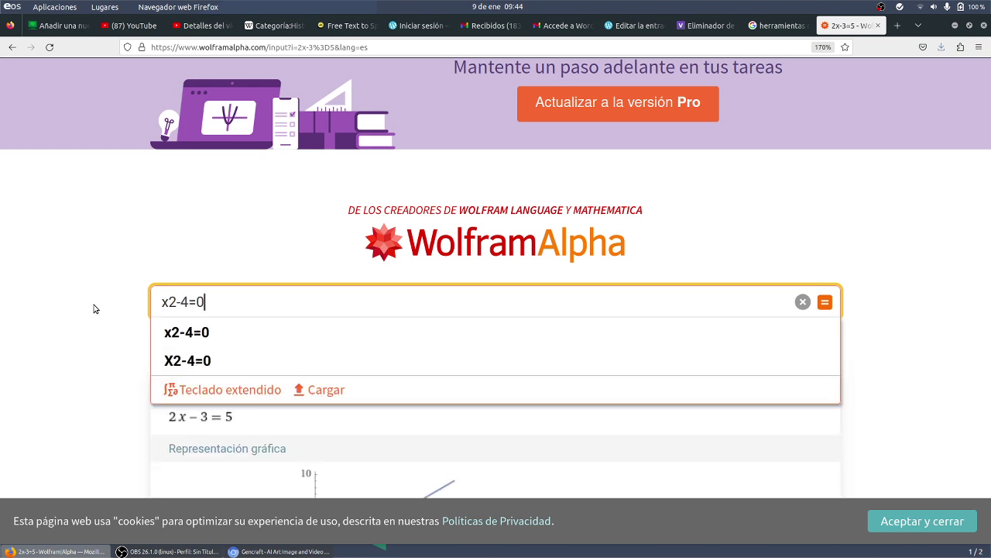
key("Return")
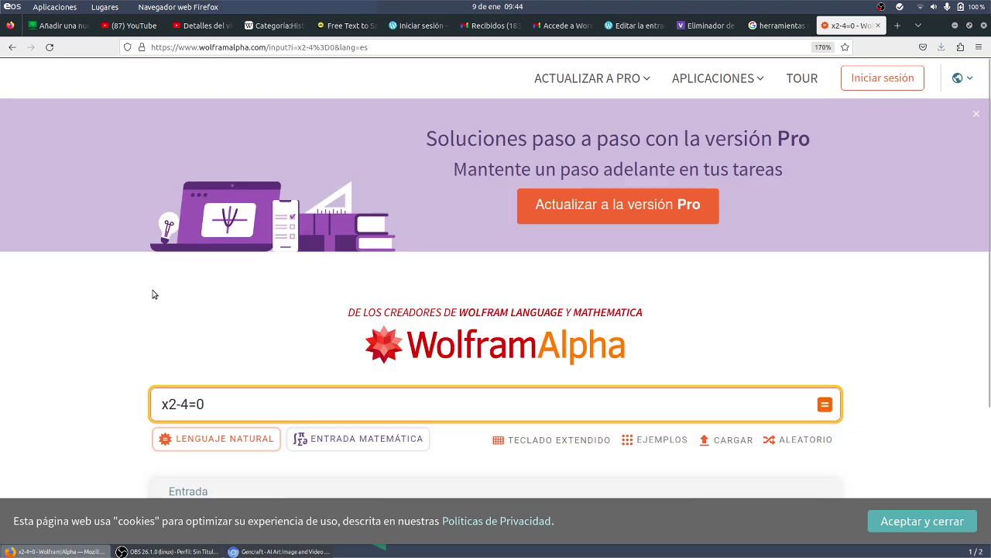
scroll(152, 292, "down", 5)
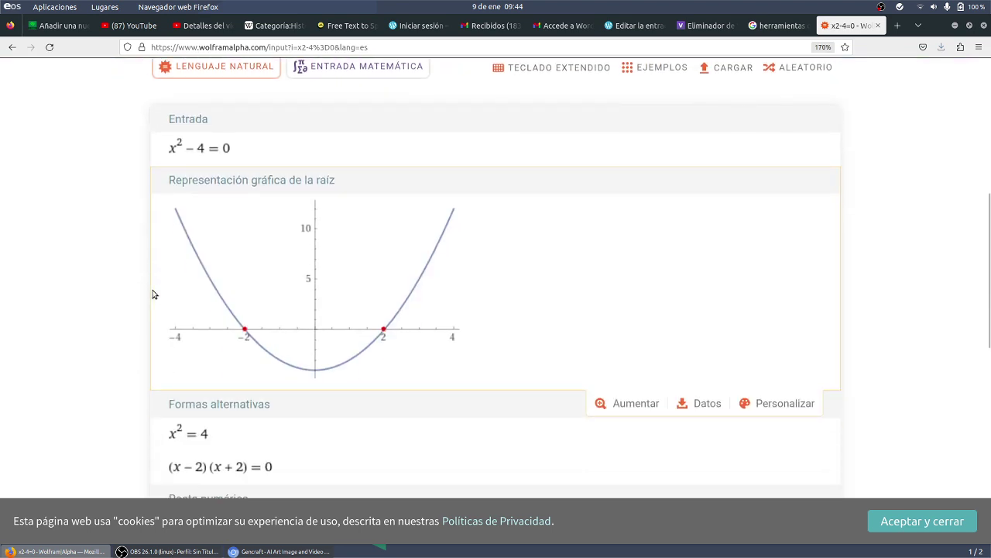
scroll(159, 341, "down", 2)
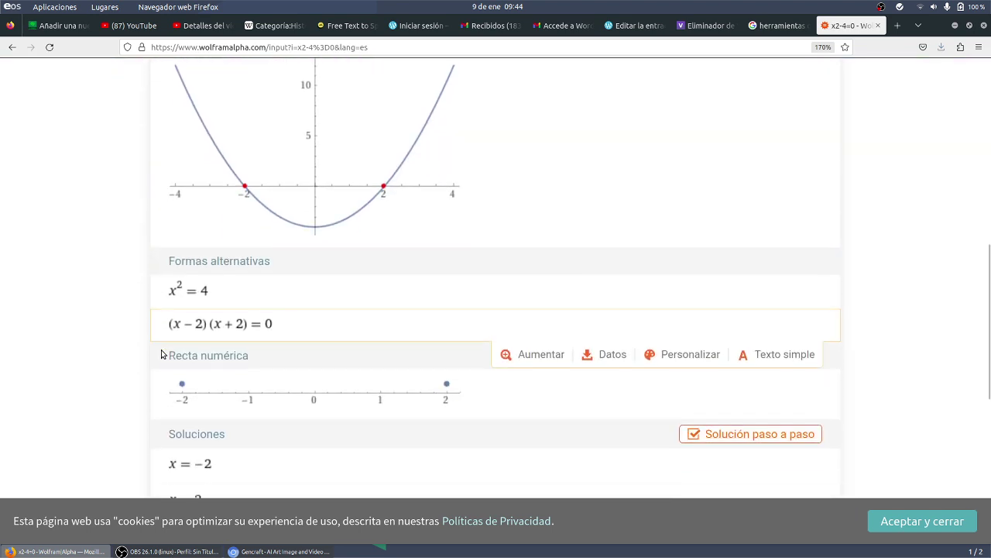
scroll(163, 354, "down", 2)
scroll(271, 300, "down", 1)
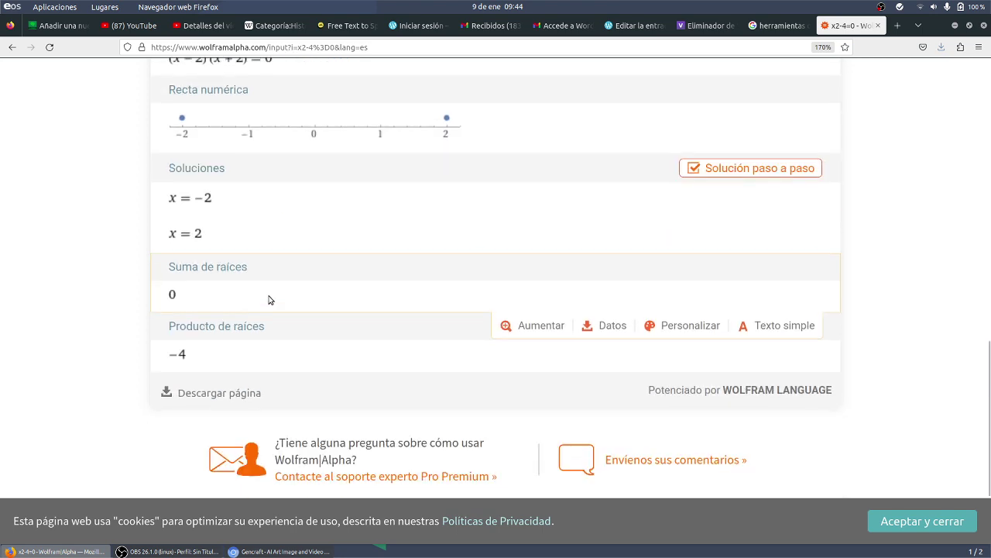
scroll(270, 299, "down", 1)
scroll(277, 298, "up", 2)
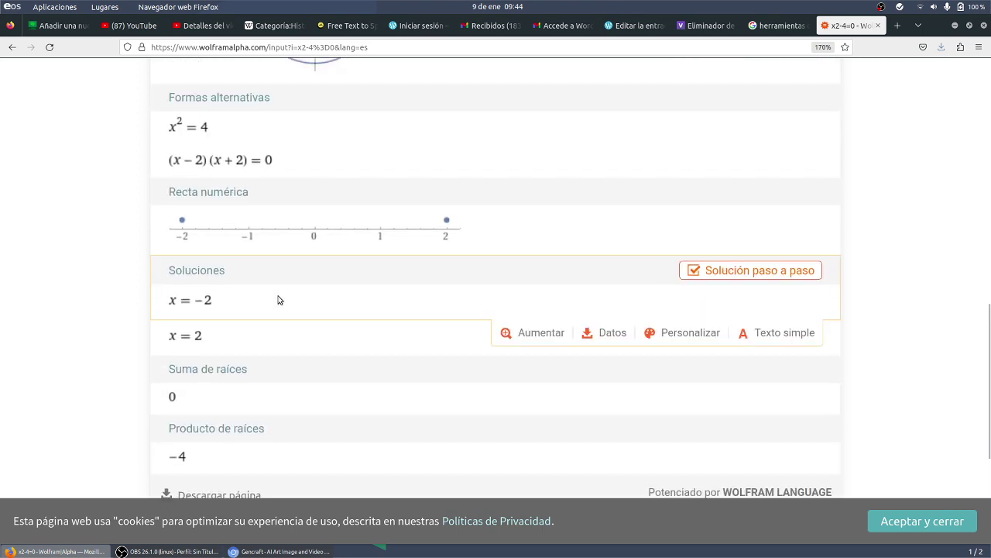
scroll(280, 300, "up", 8)
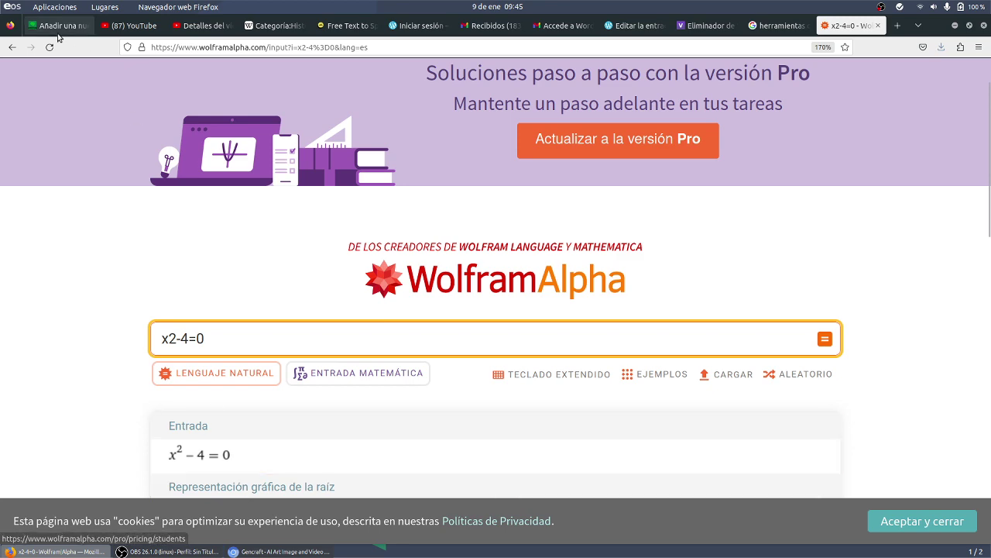
- Enter 'Wolfram Alpha' as the last row's tool name, correcting the misspelling 'Wolphram'
left_click(60, 27)
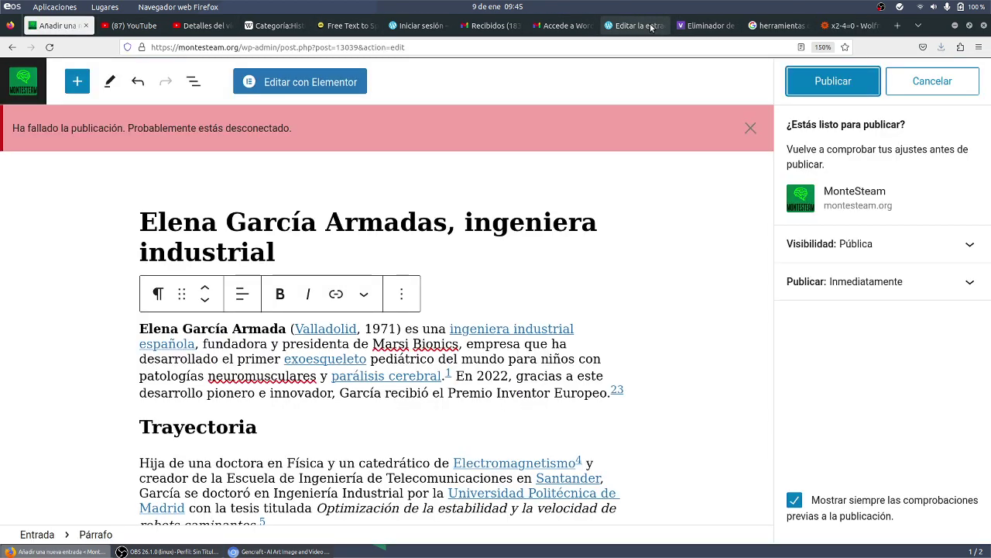
left_click(631, 26)
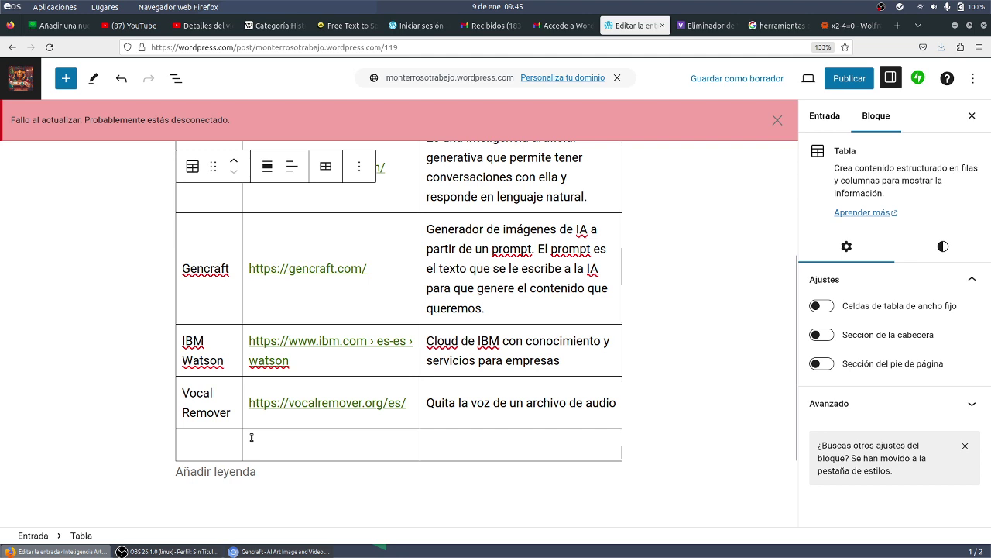
type("Wolphr")
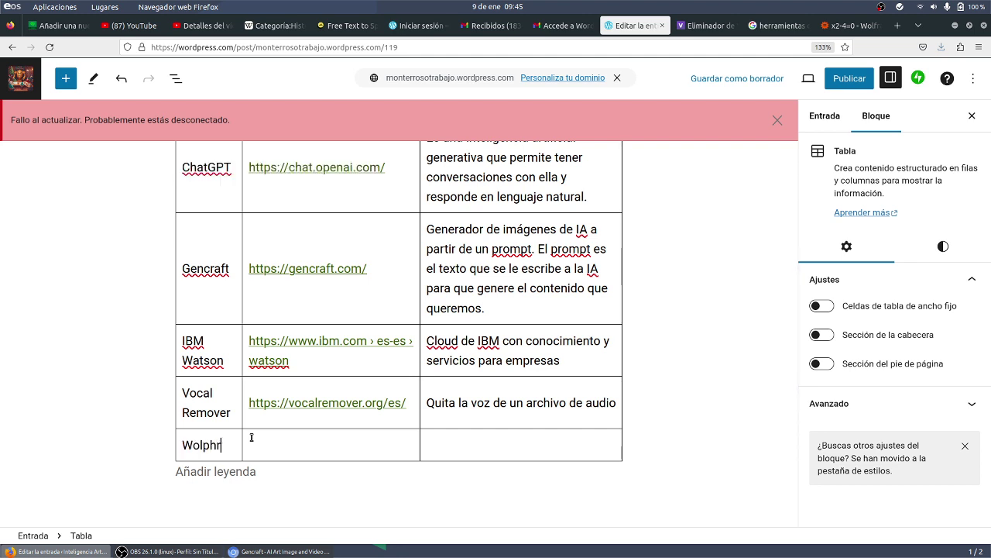
type("am ")
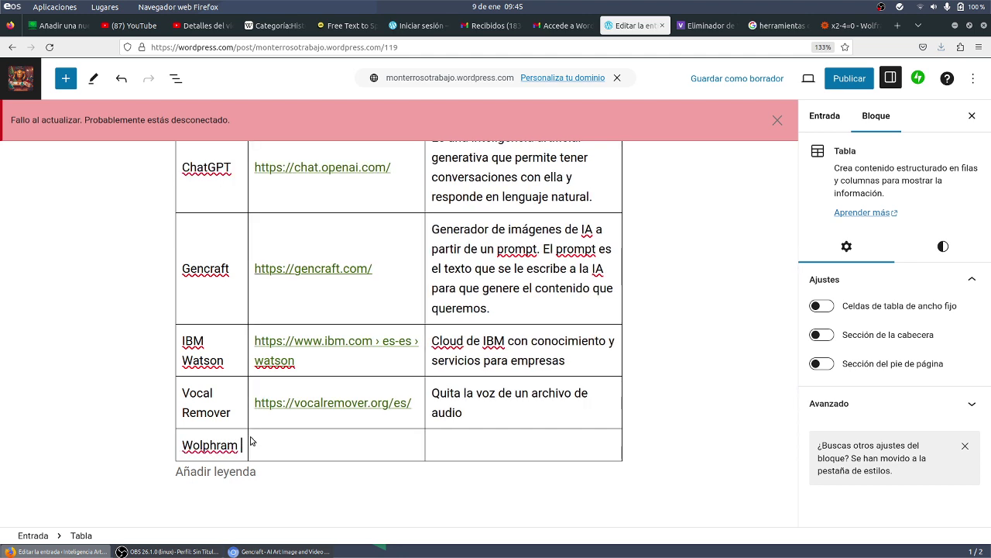
type("Alpha")
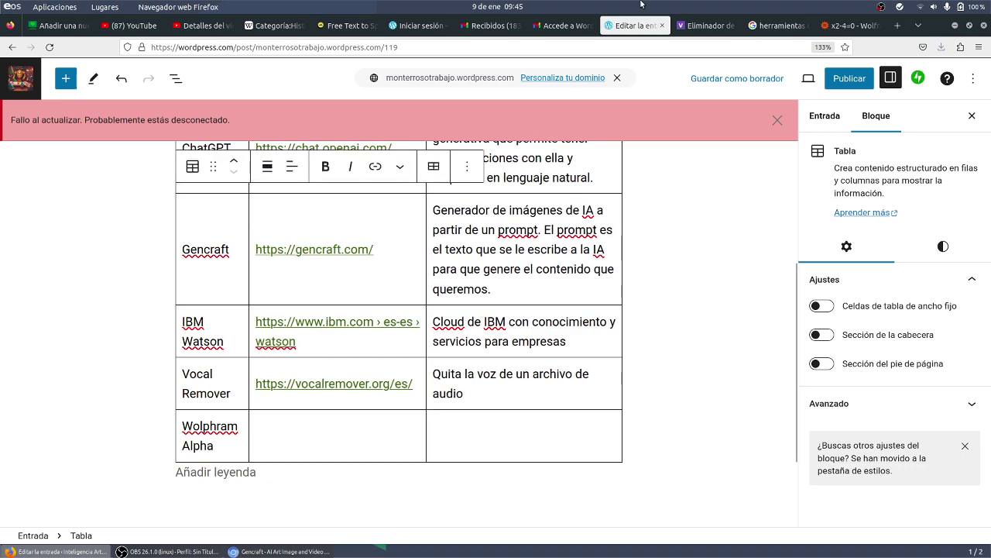
left_click(855, 31)
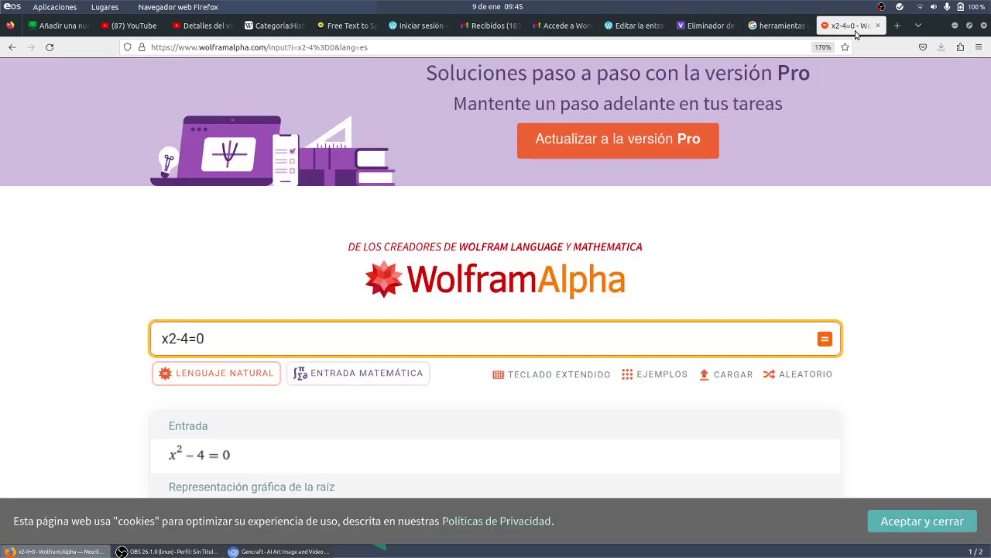
left_click(710, 28)
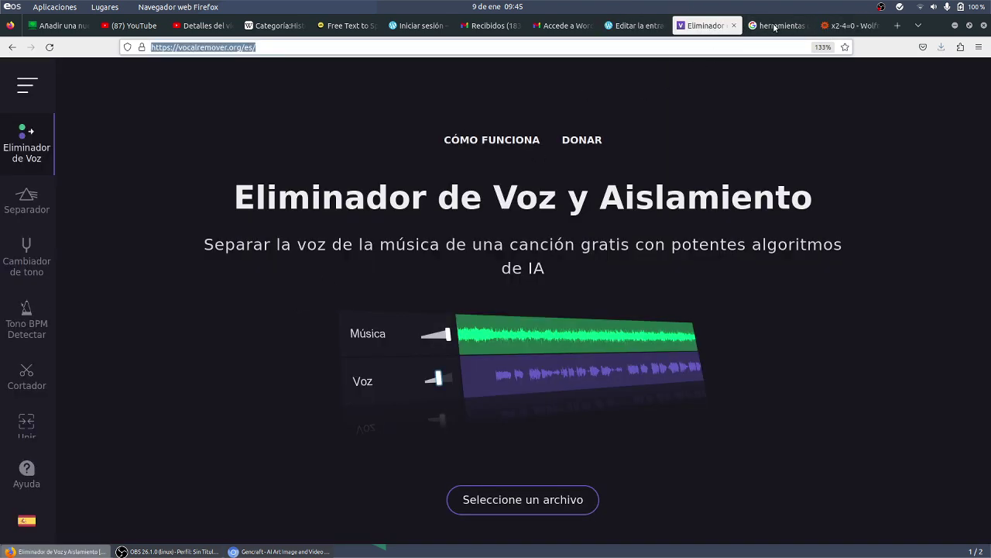
left_click(777, 26)
left_click(634, 25)
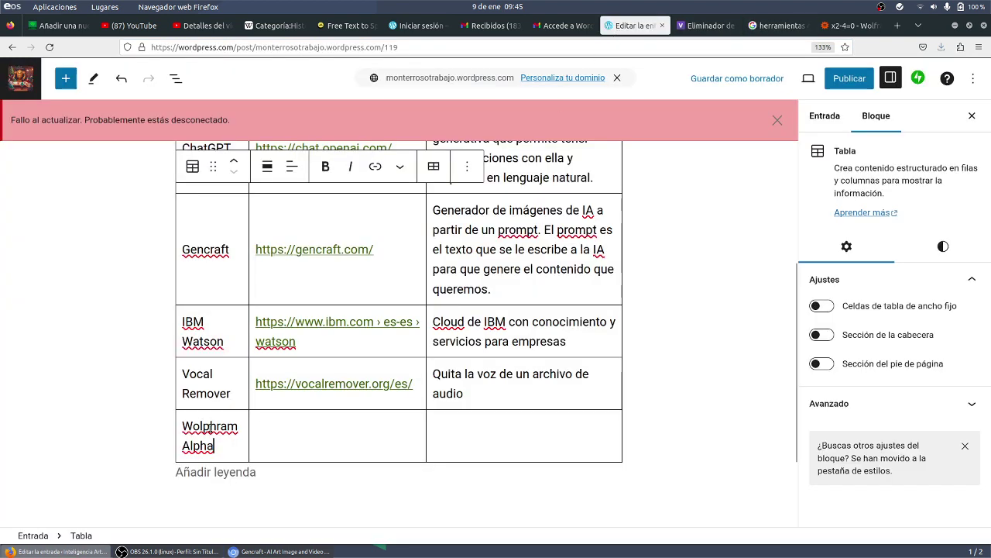
left_click(217, 426)
key("BackSpace")
key("BackSpace")
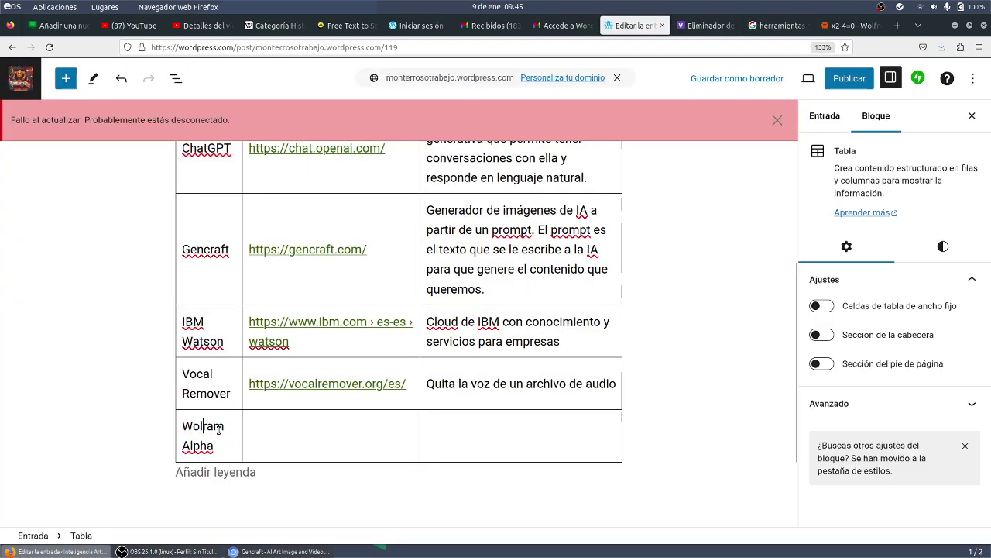
type("f")
left_click(322, 441)
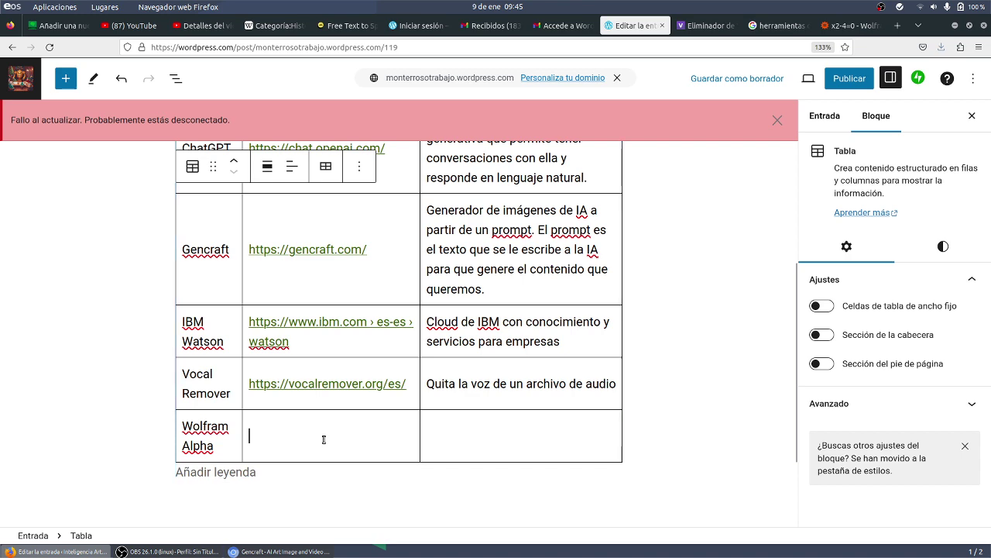
left_click(836, 26)
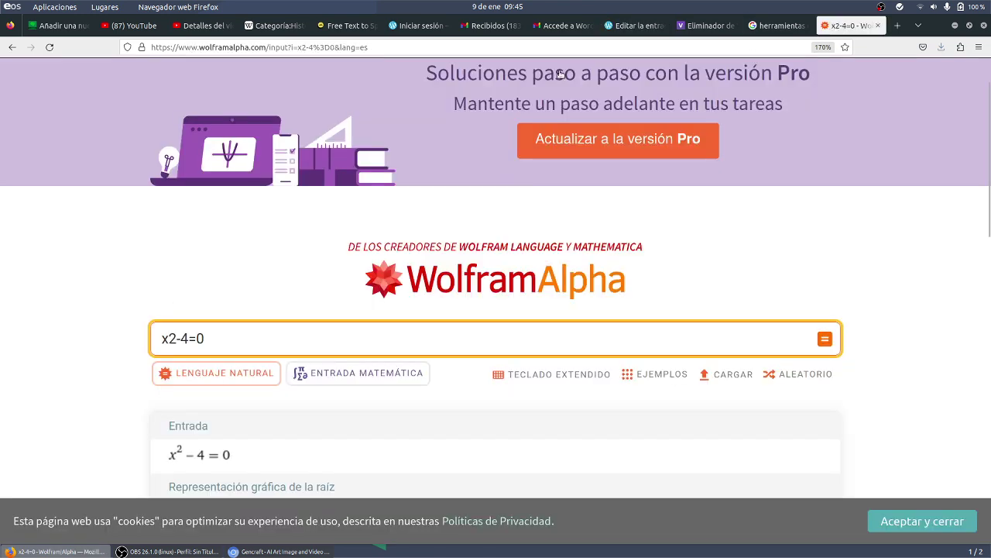
left_click(261, 48)
left_click(261, 47)
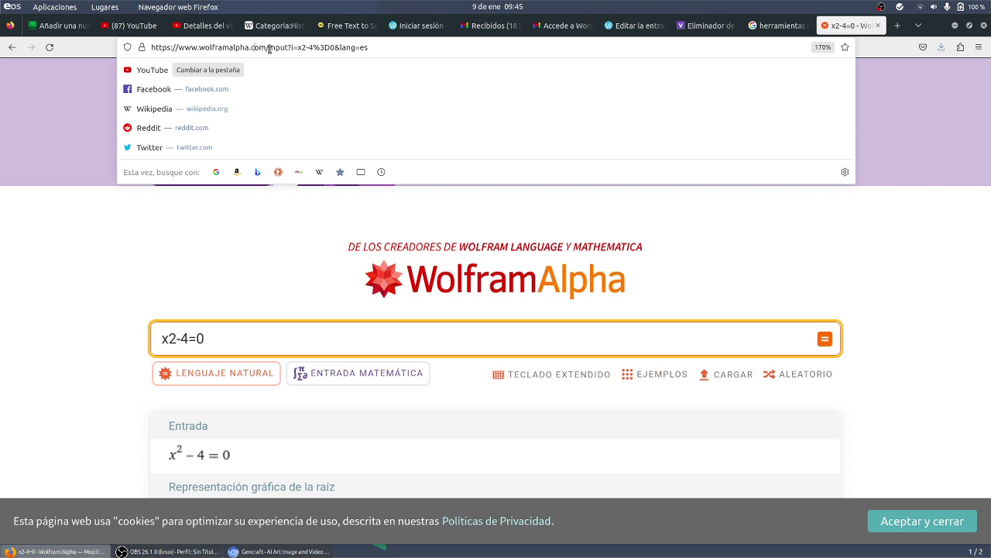
left_click_drag(268, 49, 151, 48)
key("ctrl+c")
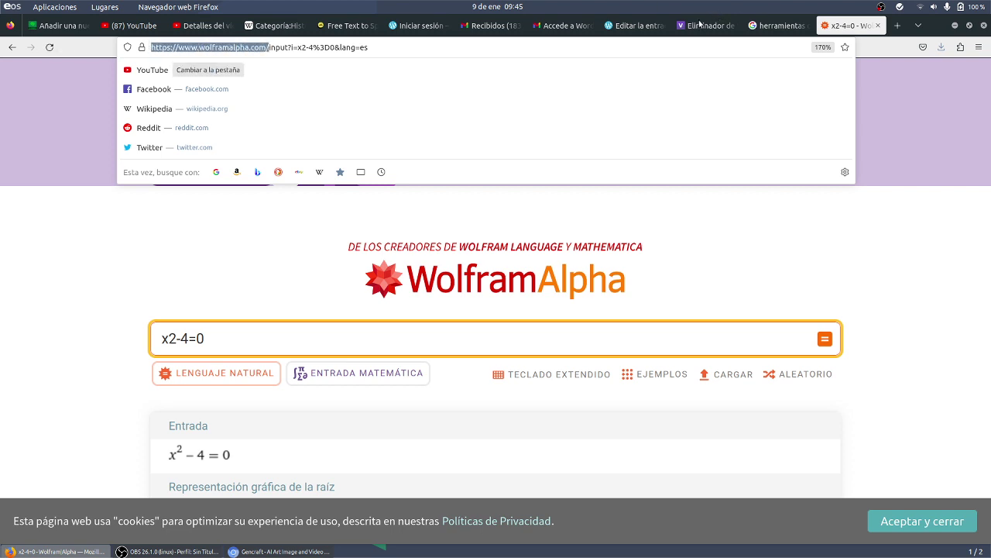
left_click(635, 25)
key("ctrl+v")
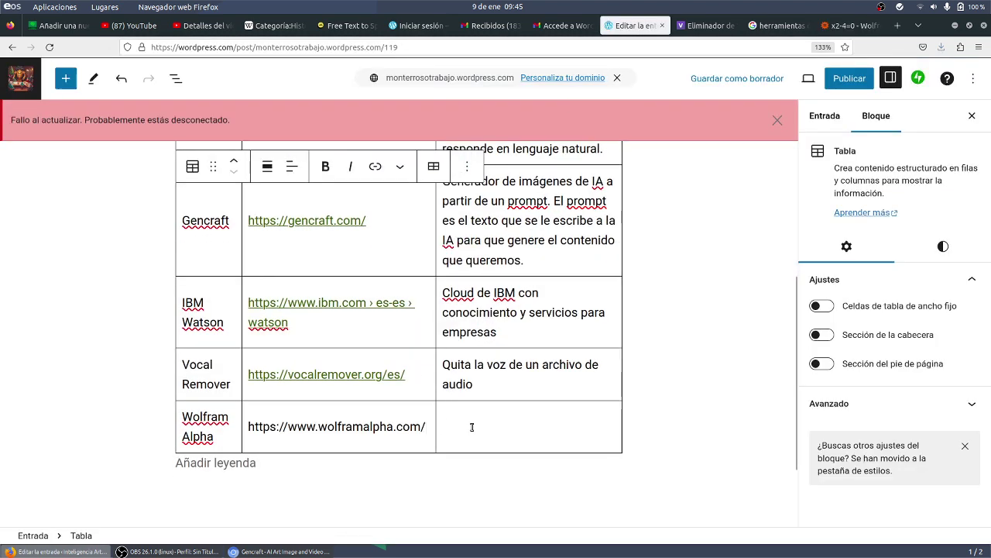
- Describe Wolfram Alpha as 'Página que resuelve problemas matemáticos con ayuda de la inteligencia artificial'
left_click(477, 430)
type("Página m")
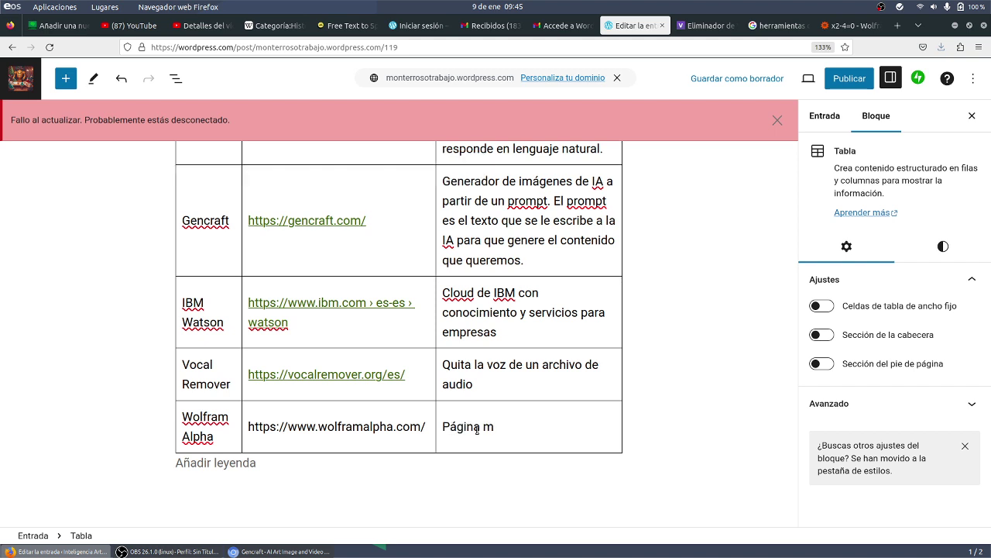
key("BackSpace")
type("que resuelve prolemas")
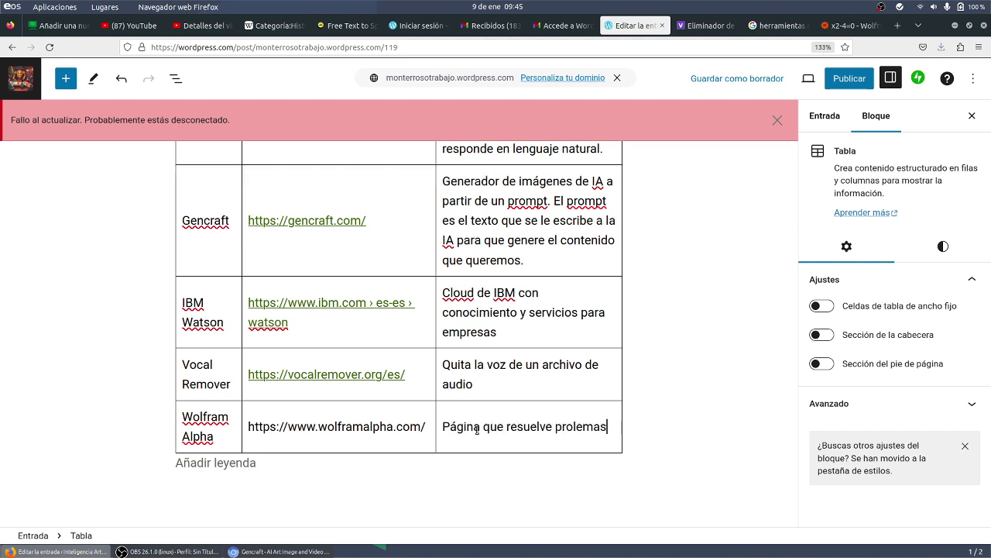
key("BackSpace")
key("BackSpace")
key("BackSpace")
key("BackSpace")
key("BackSpace")
type("blemas")
key("BackSpace")
type("s matemáticas")
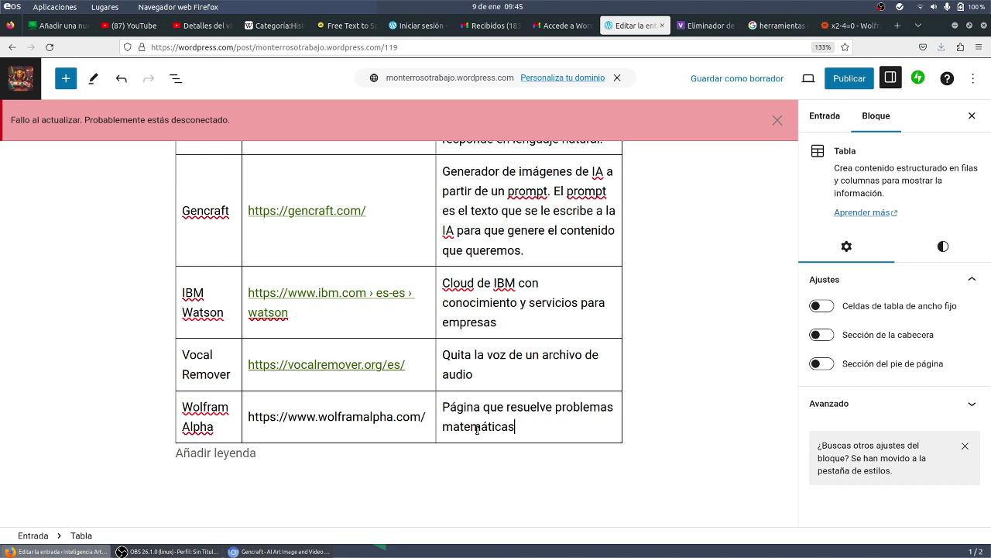
key("BackSpace")
key("BackSpace")
type("os con ayuda de la ingeg")
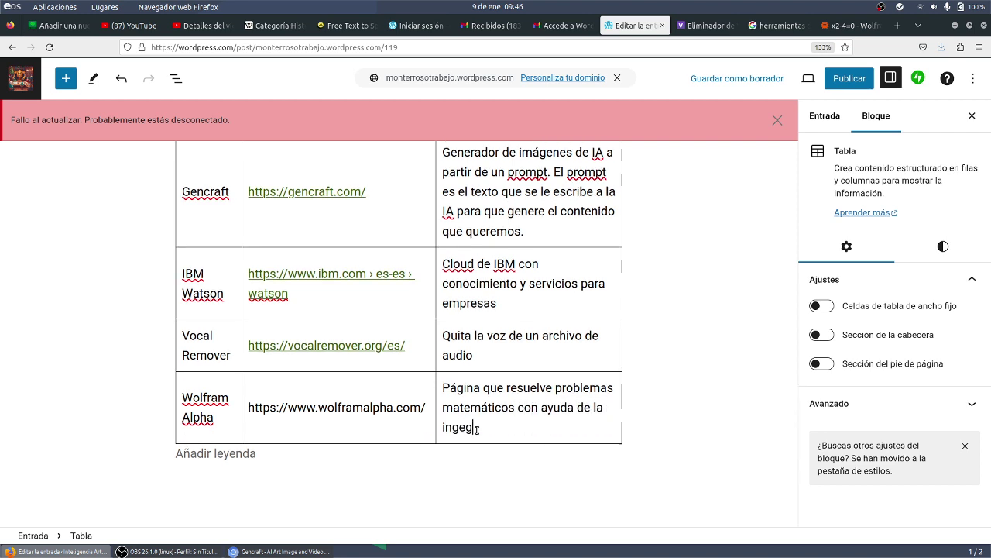
key("BackSpace")
key("BackSpace")
type("teligencia art")
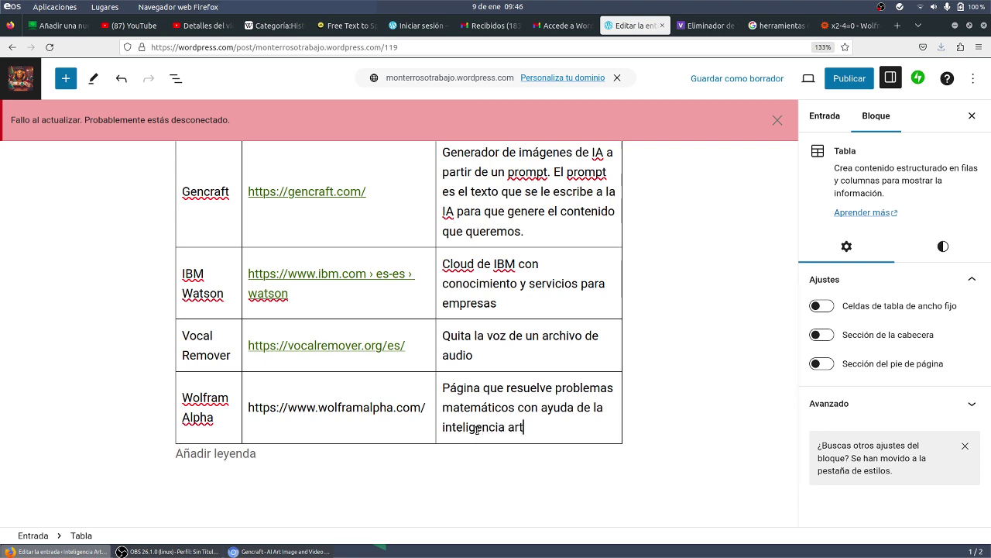
type("ificial")
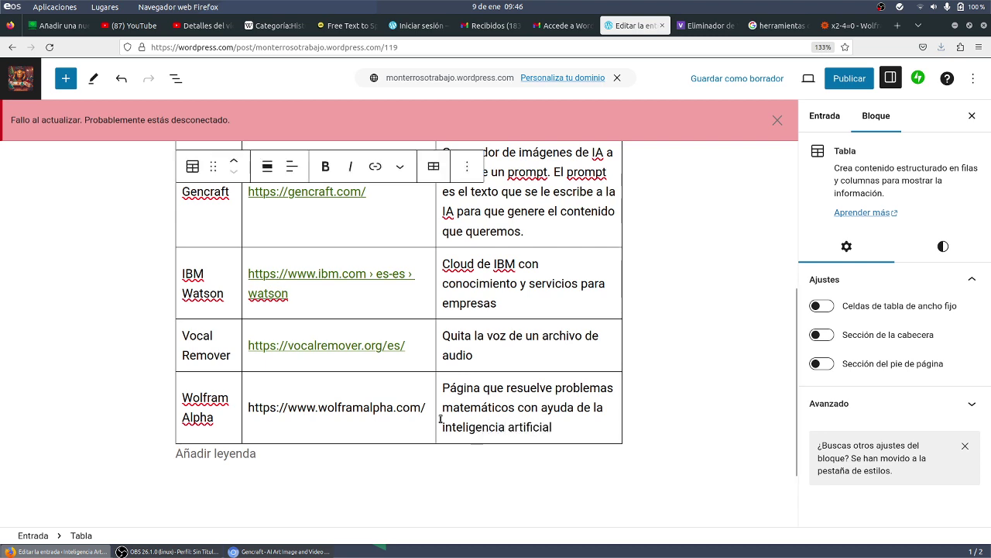
type("Herramiet")
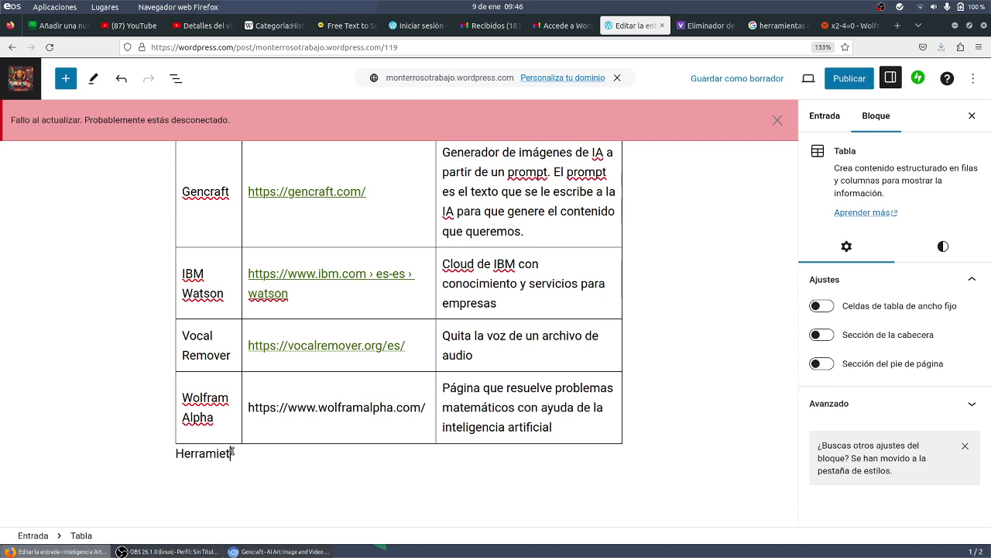
- Caption the table 'Herramientas IA'
key("BackSpace")
type("ntas IA")
left_click(178, 455)
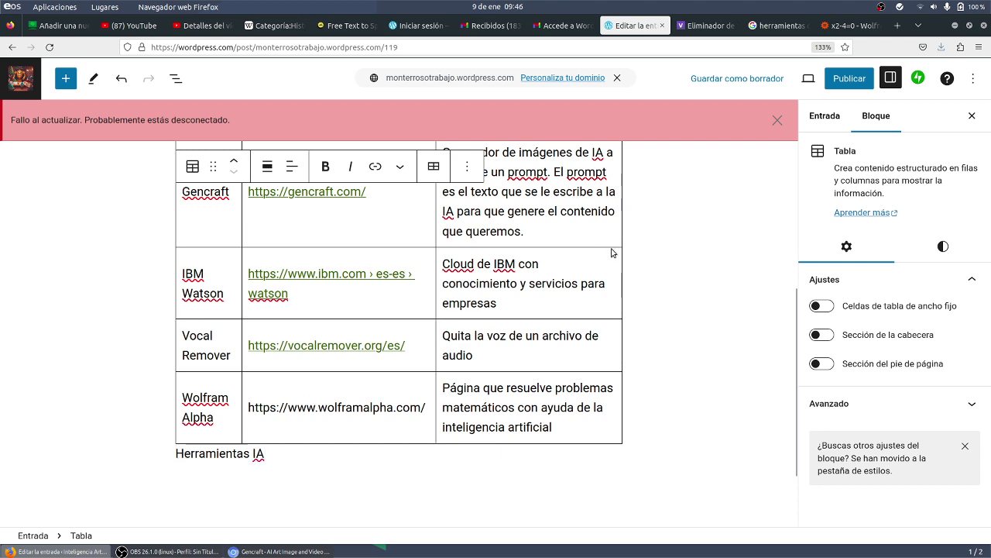
left_click(292, 166)
left_click(329, 243)
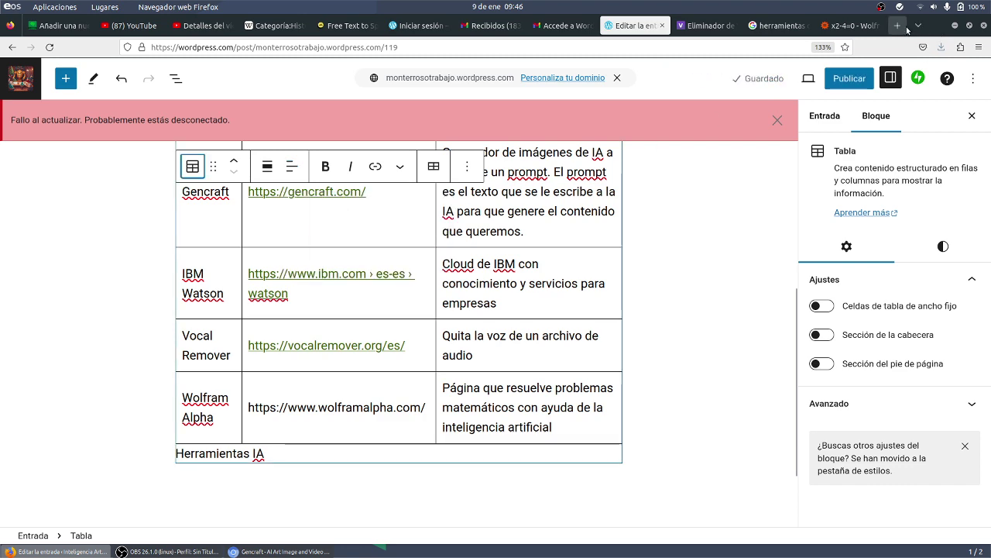
left_click(898, 25)
- Search Google for 'THE BEST AI TOOLS', correcting IA to AI in the query
type("T")
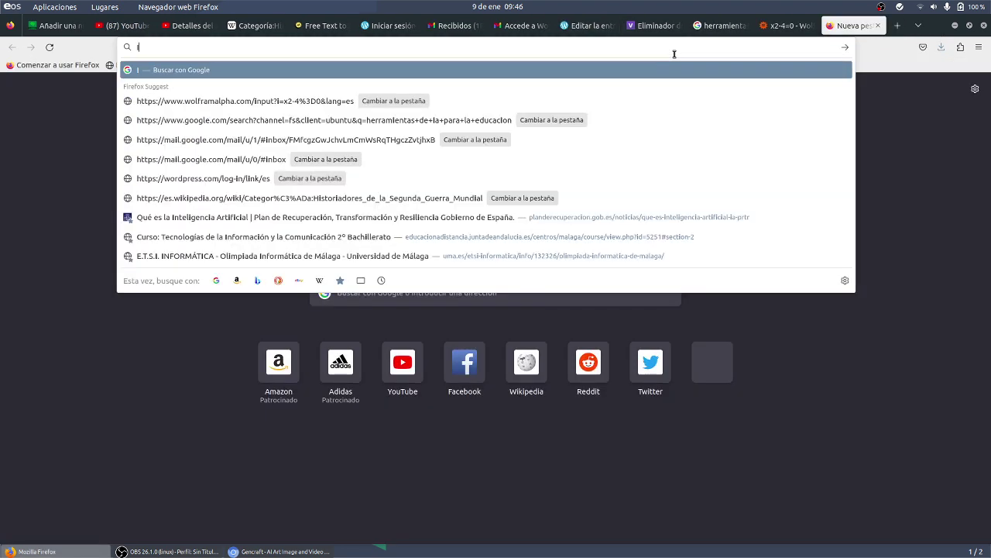
key("BackSpace")
type("THE BEST IA TOOLS")
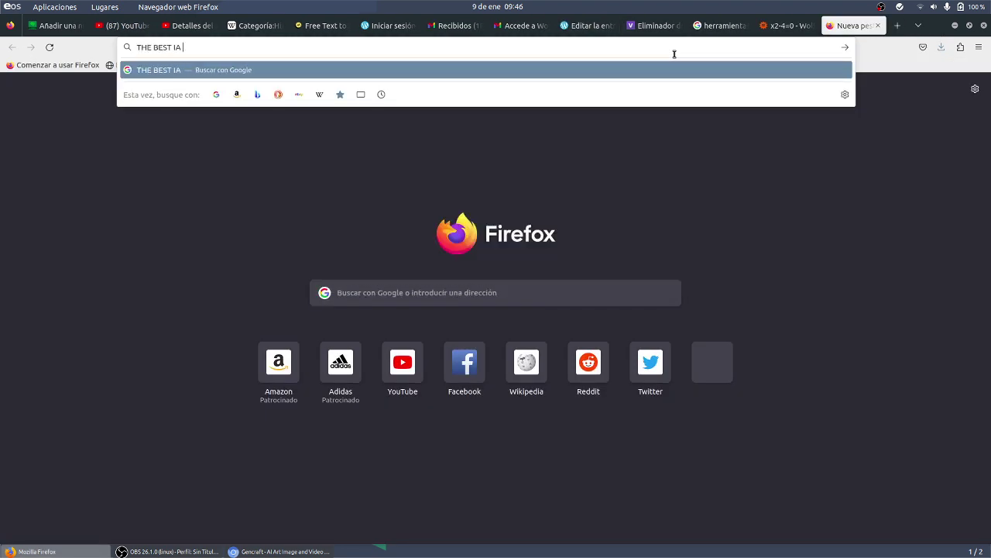
key("Return")
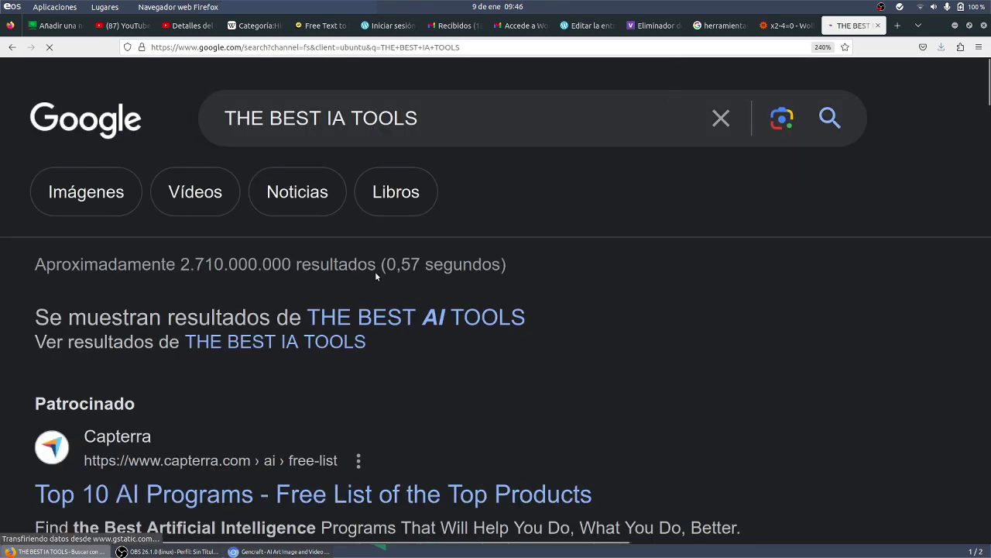
double_click(328, 117)
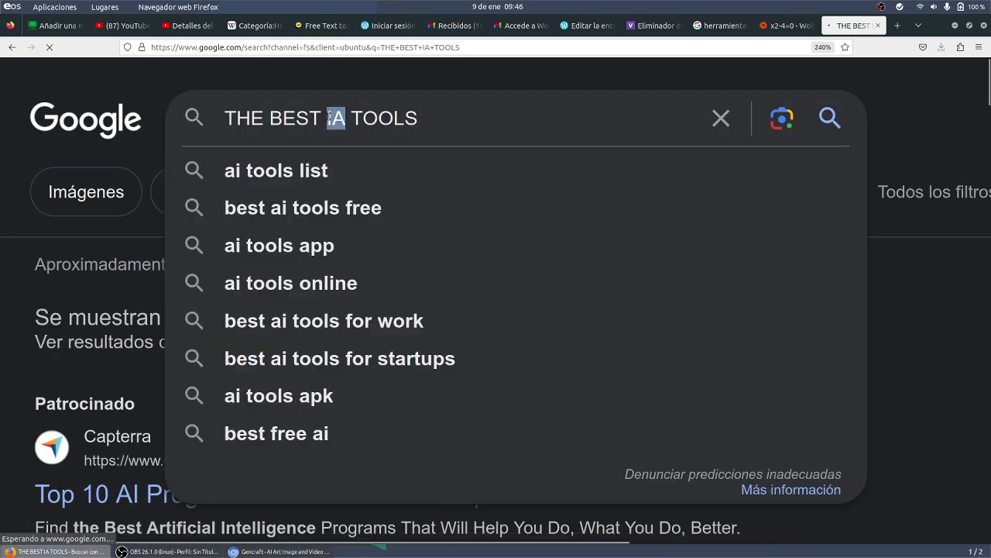
type("AIÇ")
key("BackSpace")
left_click(449, 110)
- Scroll through the results listing ChatGPT, Grammarly, Synthesia, Descript and more
scroll(18, 320, "down", 5)
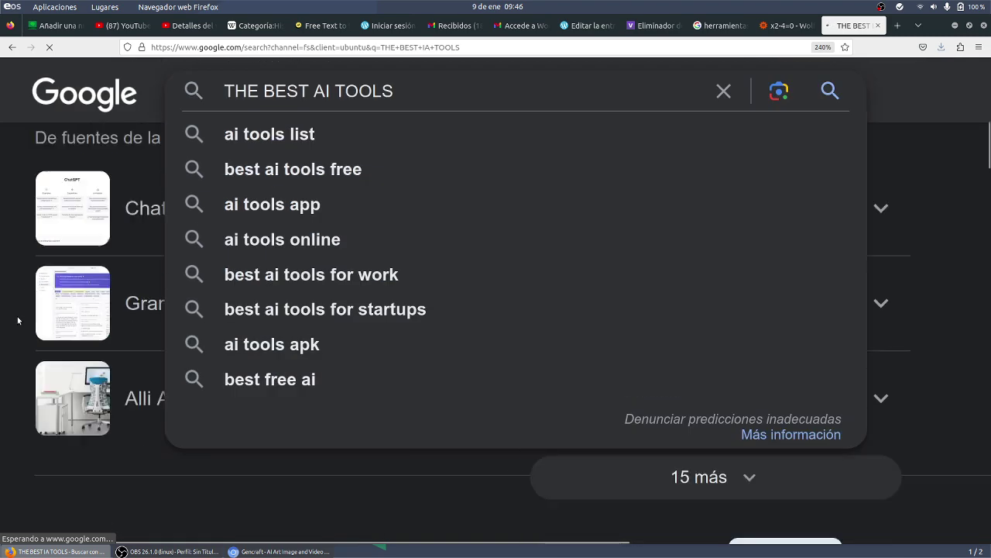
scroll(17, 316, "down", 3)
scroll(17, 316, "up", 5)
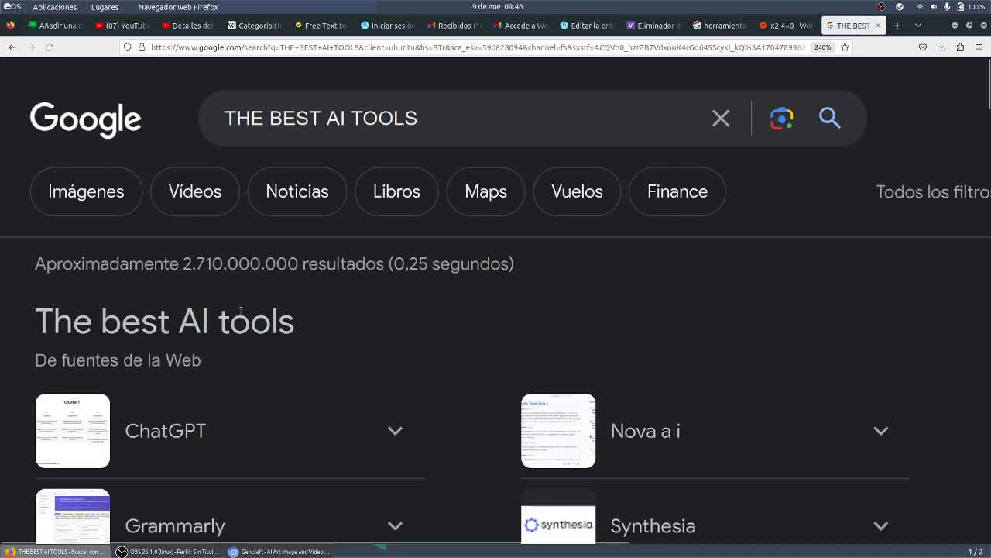
scroll(241, 313, "down", 3)
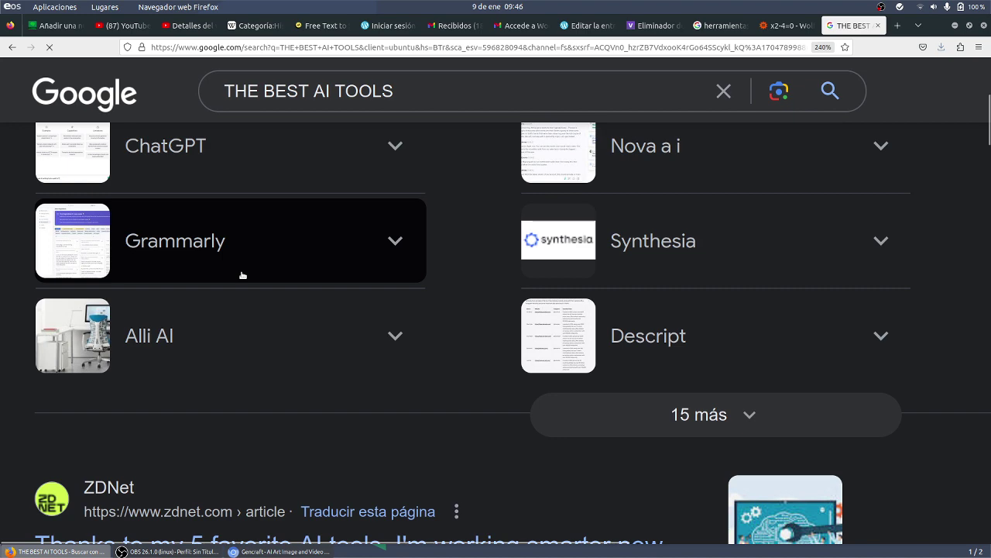
scroll(241, 275, "down", 5)
scroll(242, 274, "up", 2)
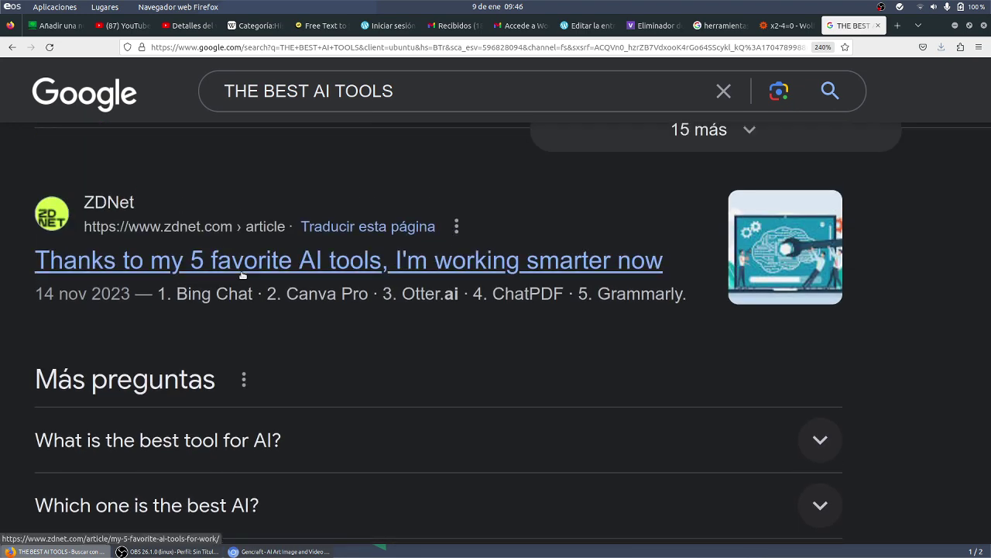
scroll(296, 302, "down", 9)
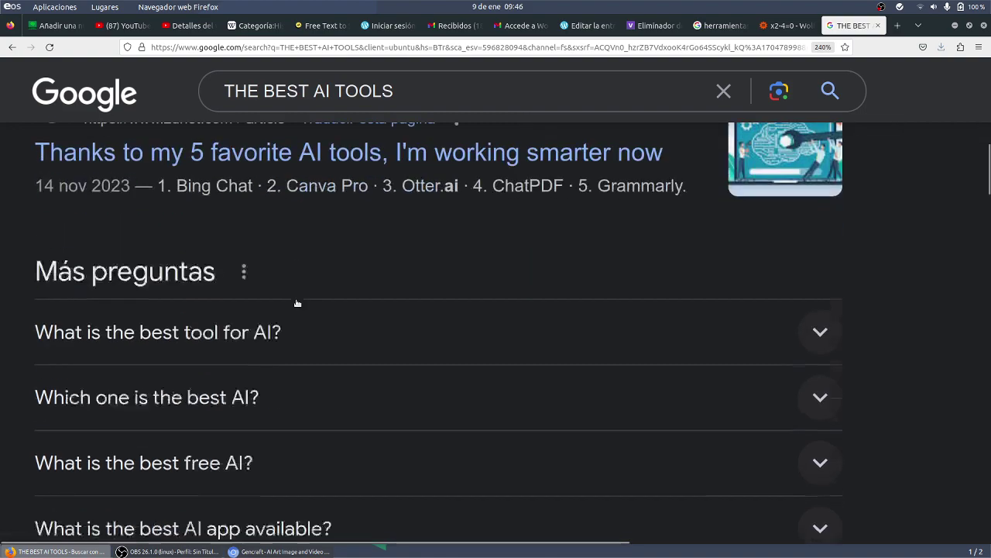
scroll(297, 303, "up", 10)
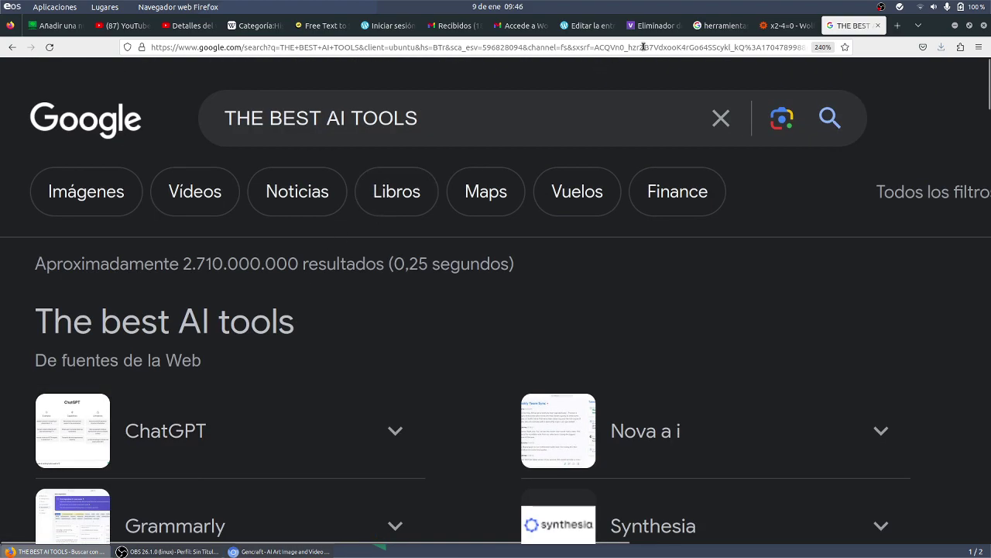
- Add CHATGPT and IA as tags in the post's settings panel
left_click(582, 28)
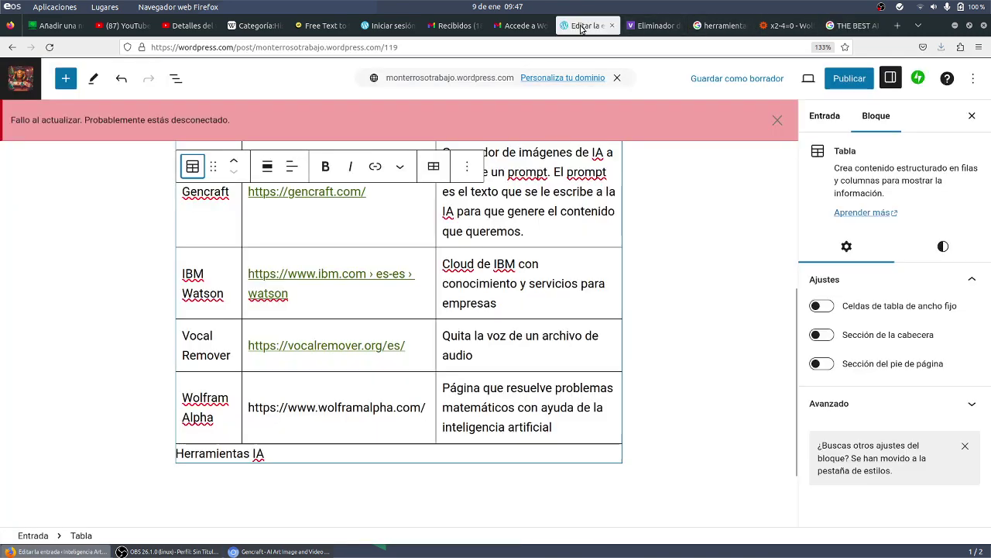
scroll(525, 347, "up", 5)
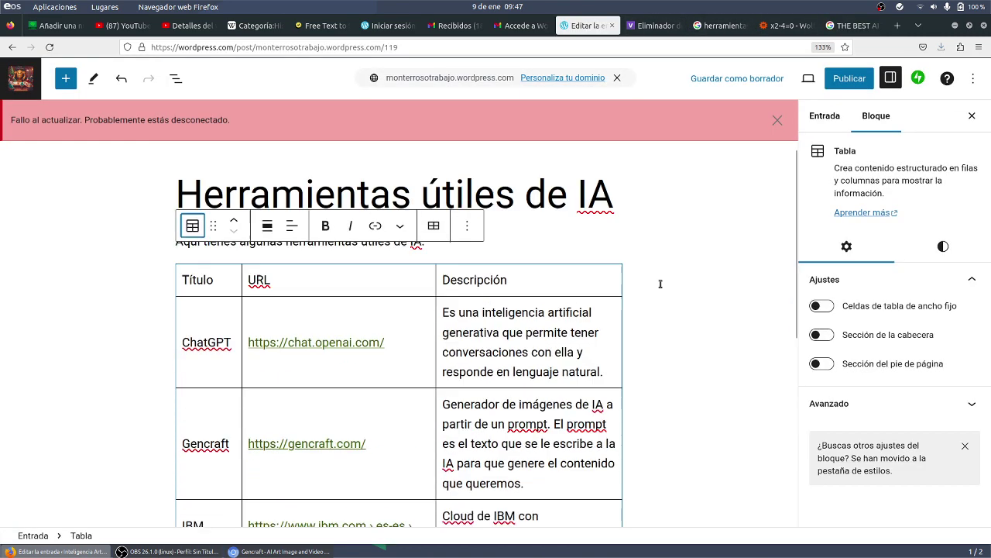
left_click(844, 116)
scroll(850, 287, "down", 5)
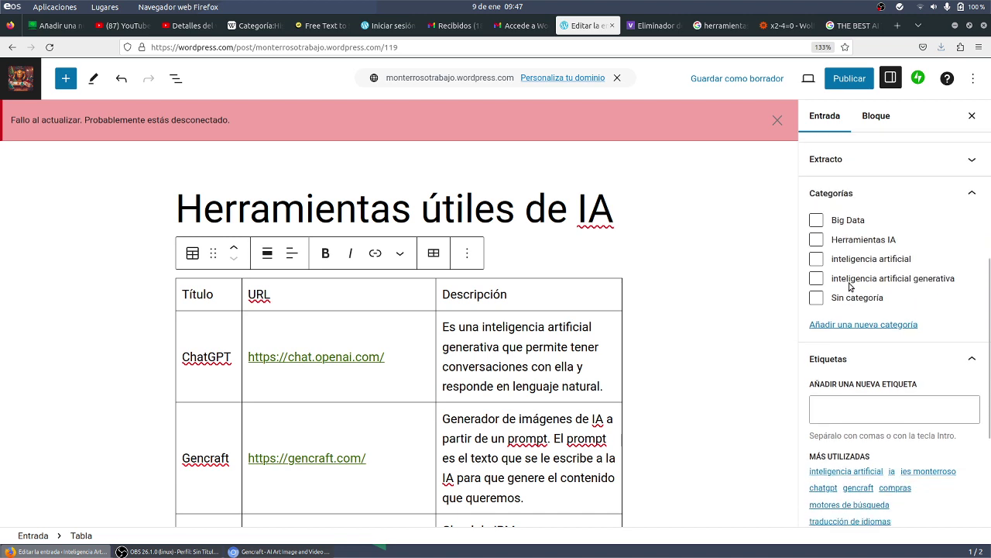
left_click(850, 414)
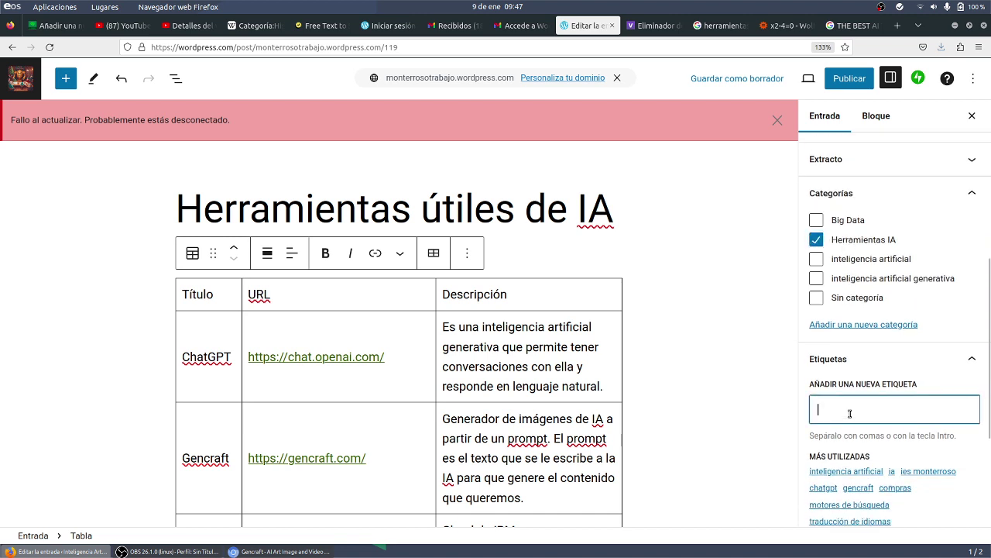
type("CHATGPT")
key("Return")
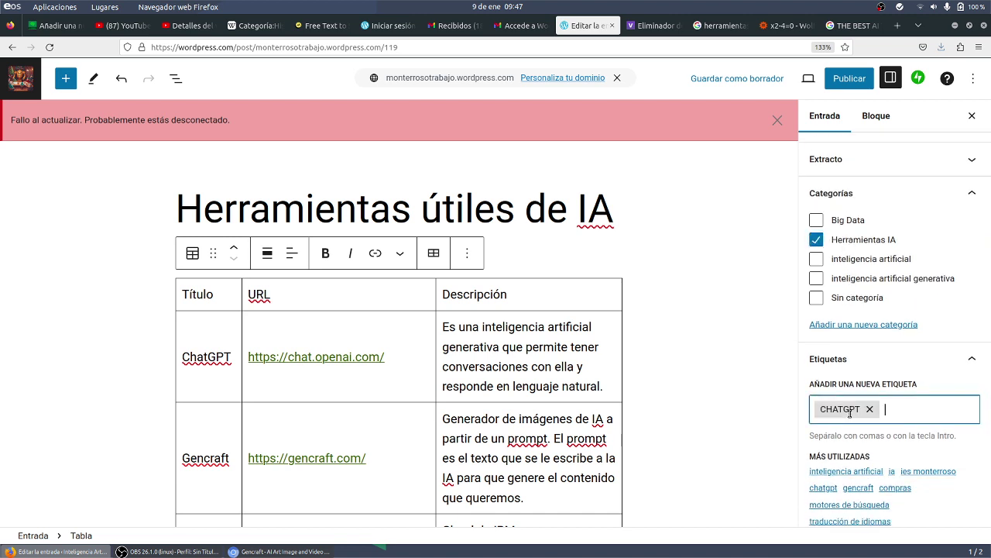
type("IA")
key("Return")
type("IES MONTERROSO")
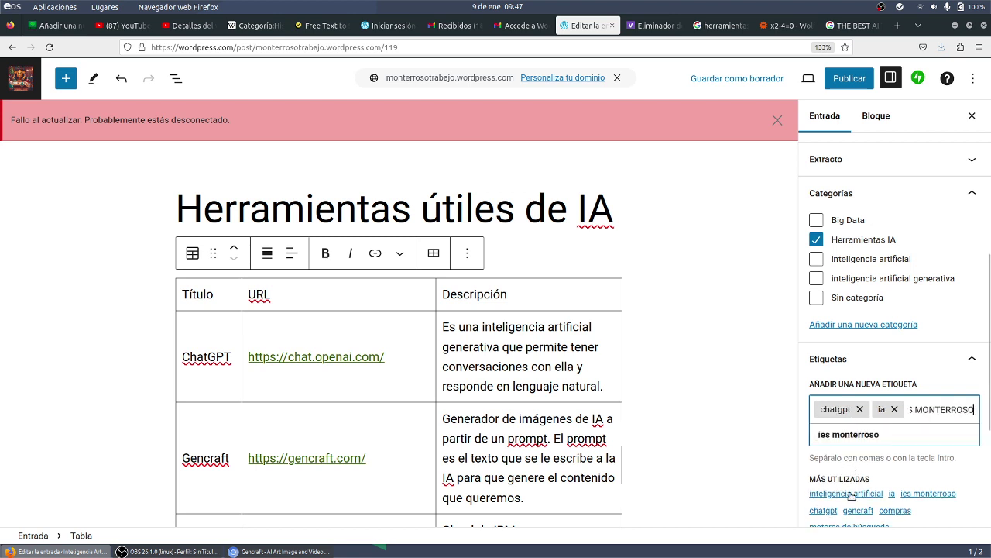
- Add the suggested tags inteligencia artificial and gencraft, then return to the Google results
left_click(848, 493)
scroll(862, 472, "down", 1)
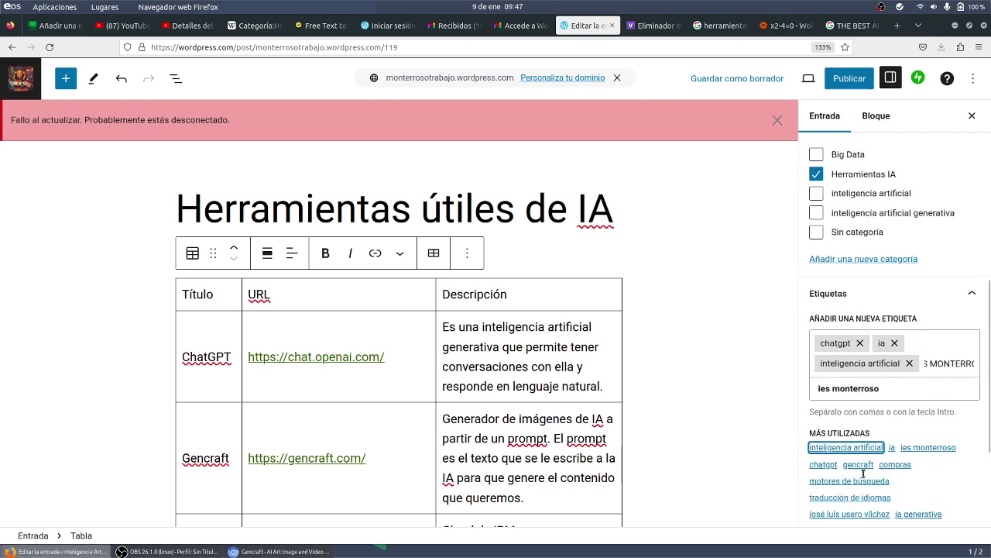
left_click(860, 462)
scroll(865, 468, "down", 3)
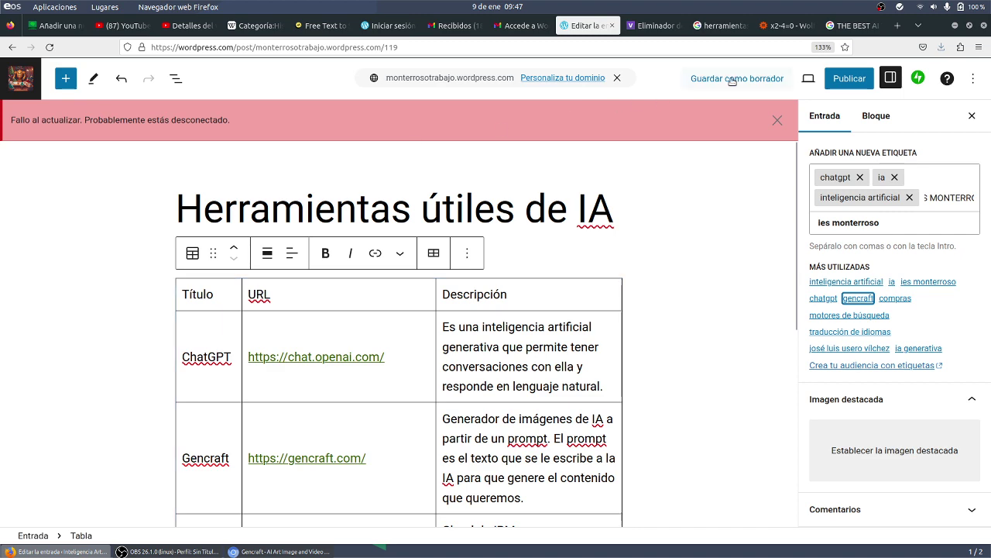
left_click(846, 25)
left_click(550, 45)
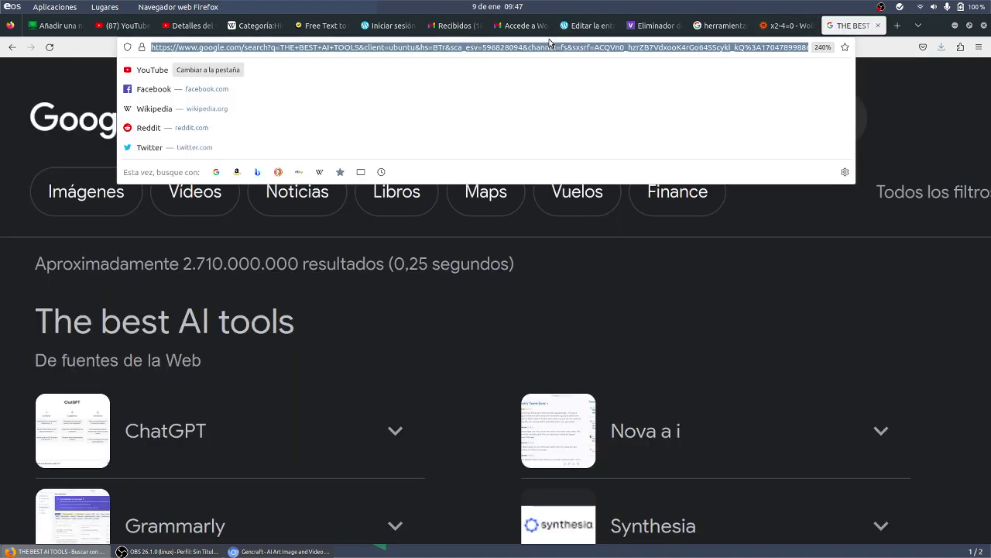
- Search Google for 'INTELIGENCIA ARTIFICIAL' and show the image results
type("google.com")
key("Return")
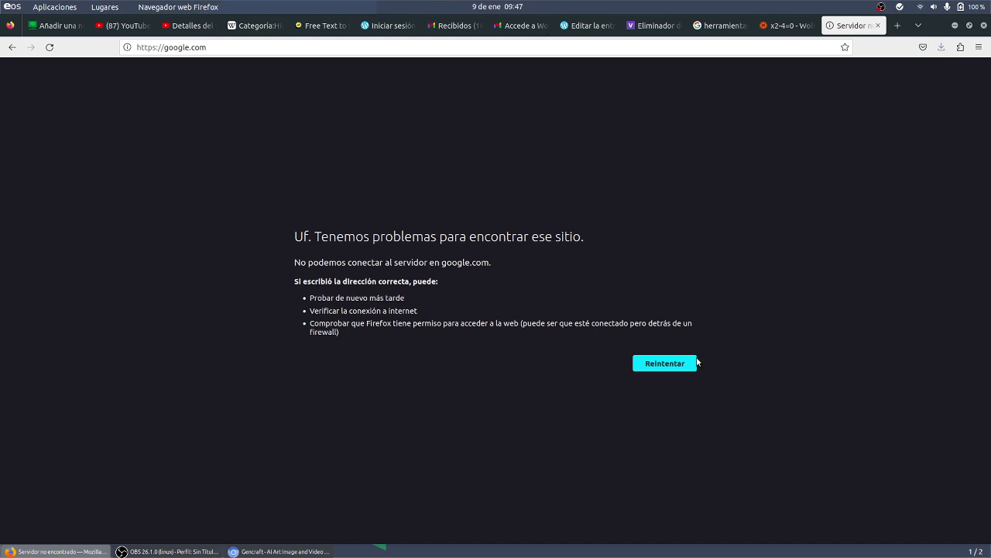
left_click(695, 362)
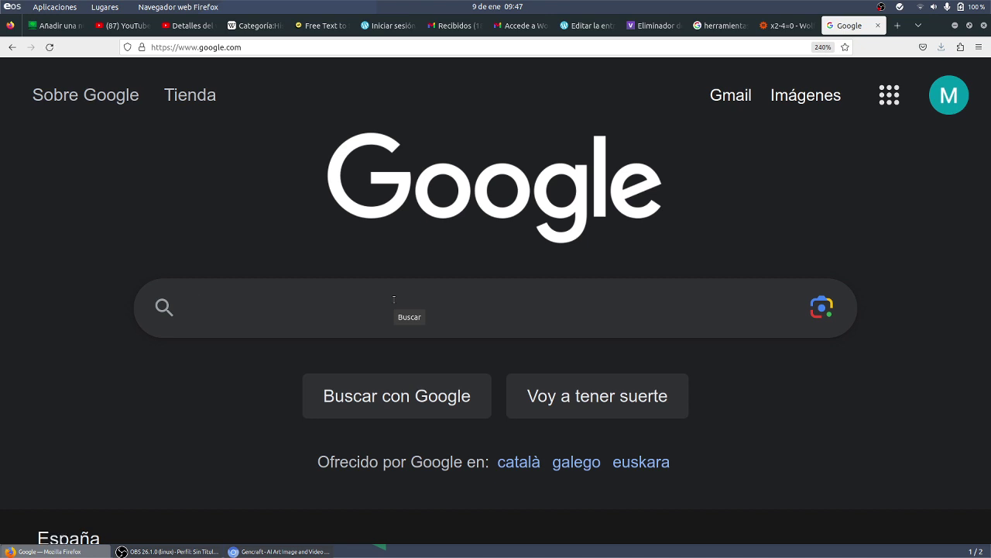
type("INTELIGENCIA AR")
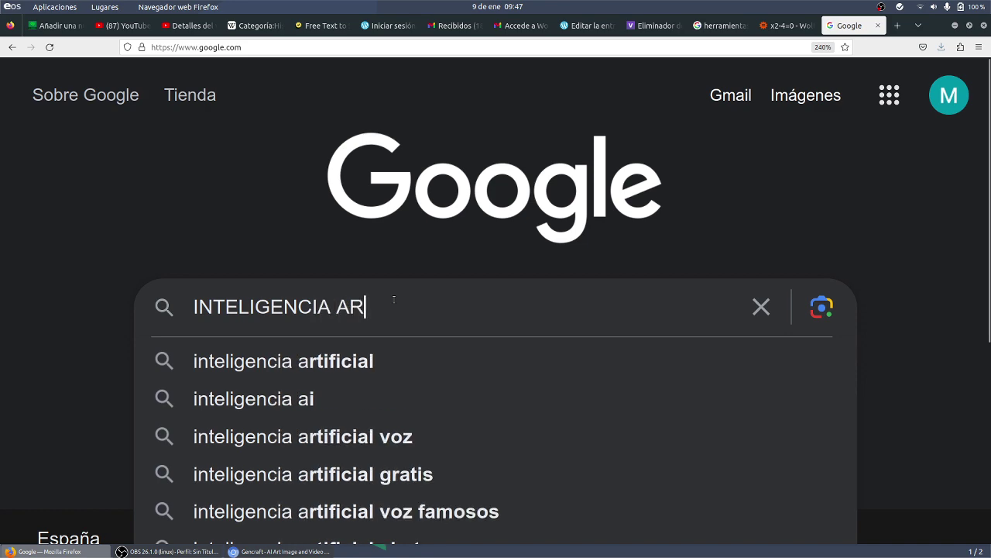
type("TIFICIAL")
key("Return")
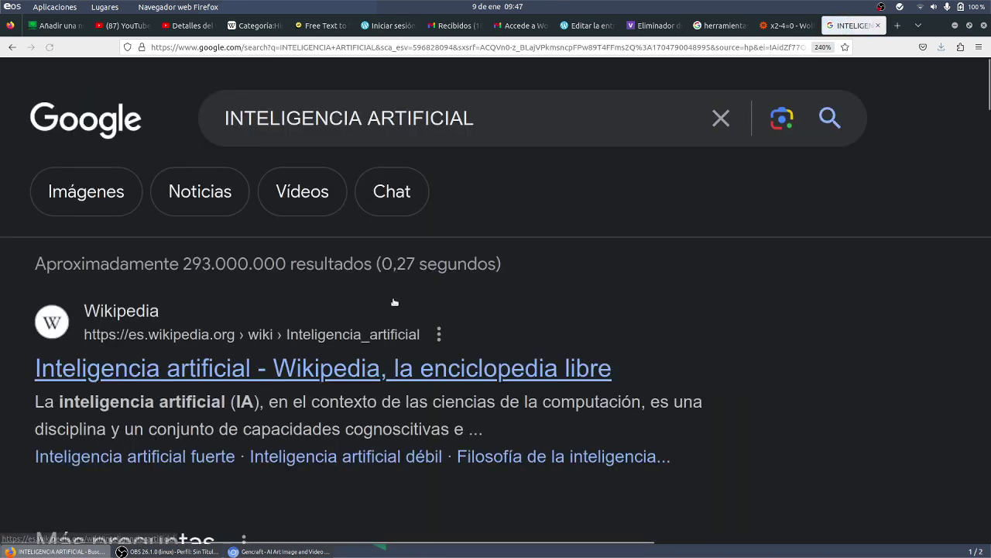
key("ctrl+minus")
key("ctrl+minus")
key("ctrl+minus")
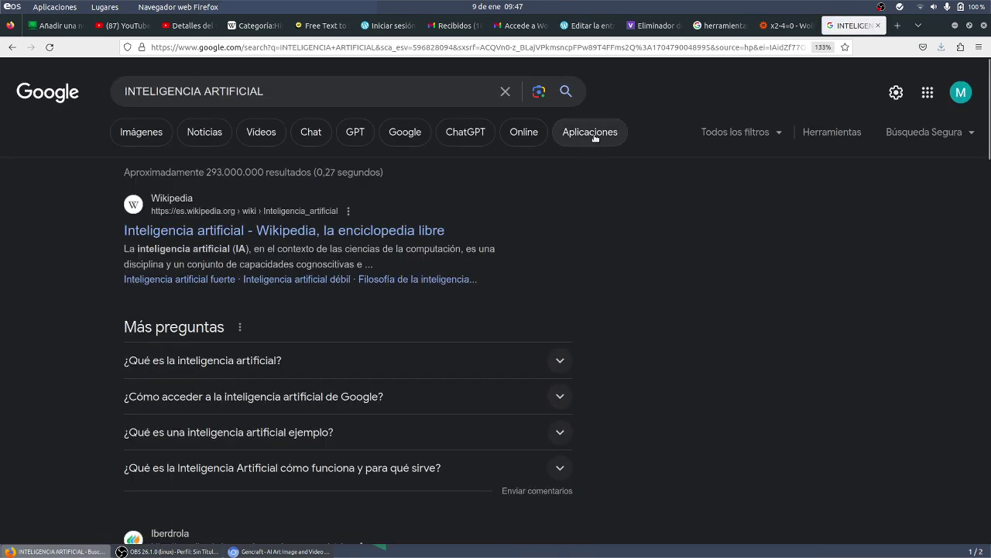
left_click(165, 132)
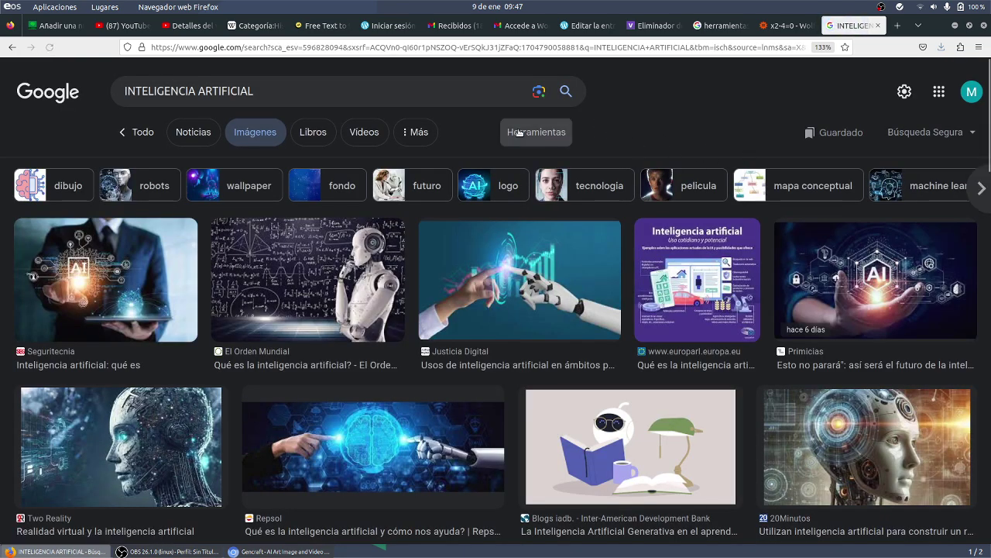
- Filter the images to Creative Commons licences and copy the Wikimedia AI brain image
left_click(525, 134)
left_click(529, 168)
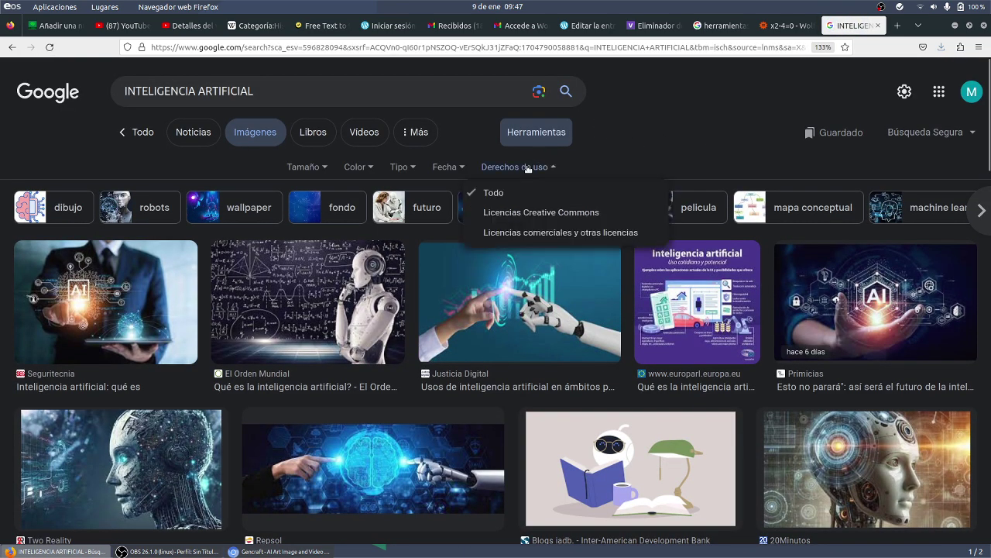
left_click(507, 214)
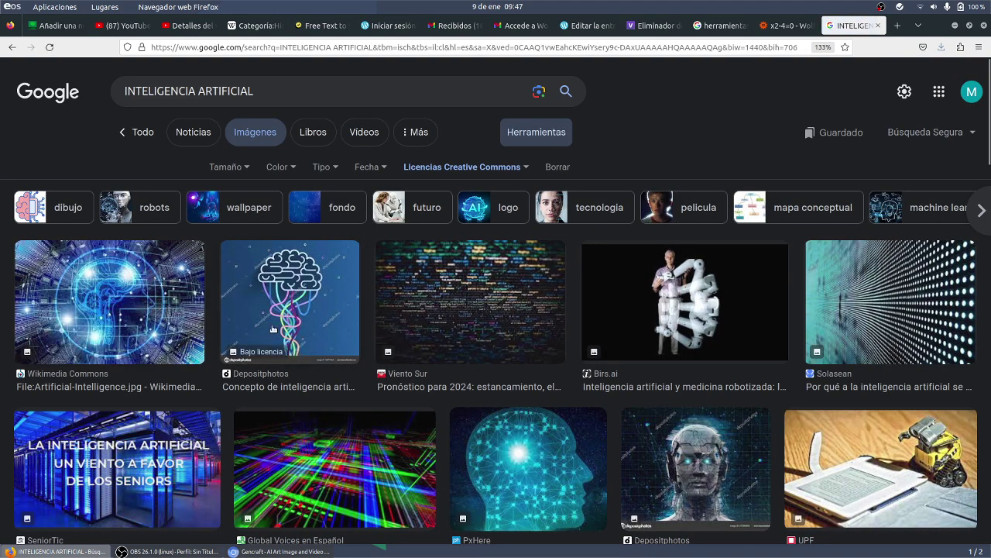
left_click(111, 330)
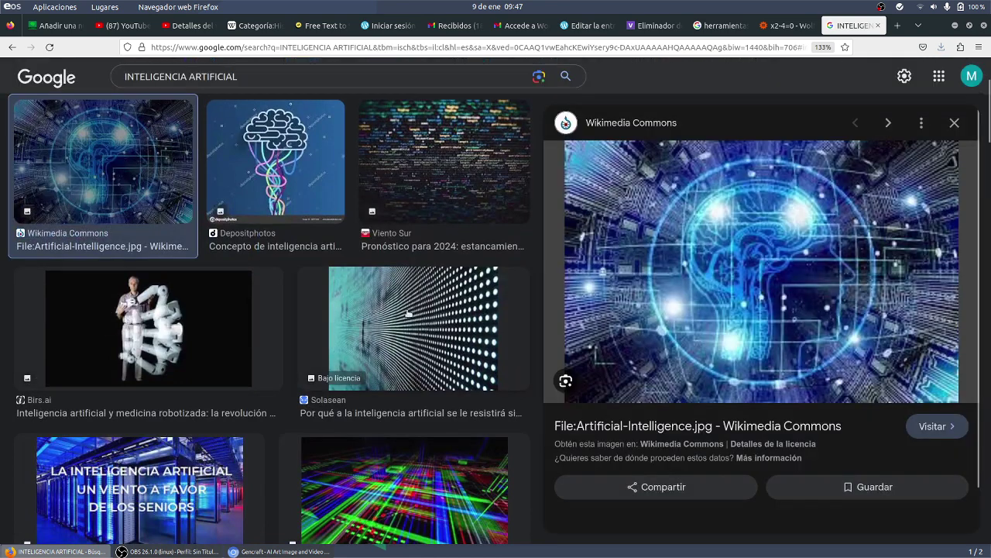
right_click(670, 271)
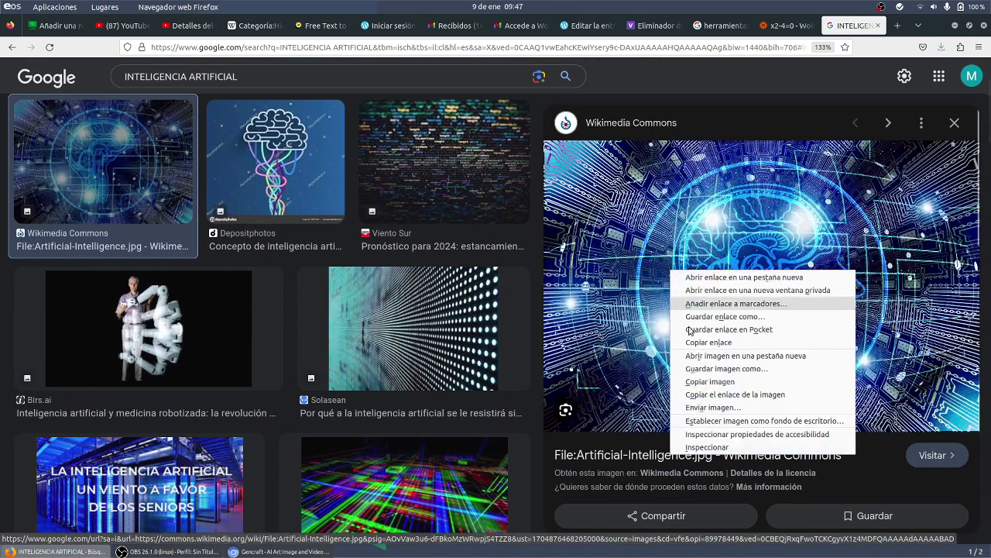
left_click(730, 381)
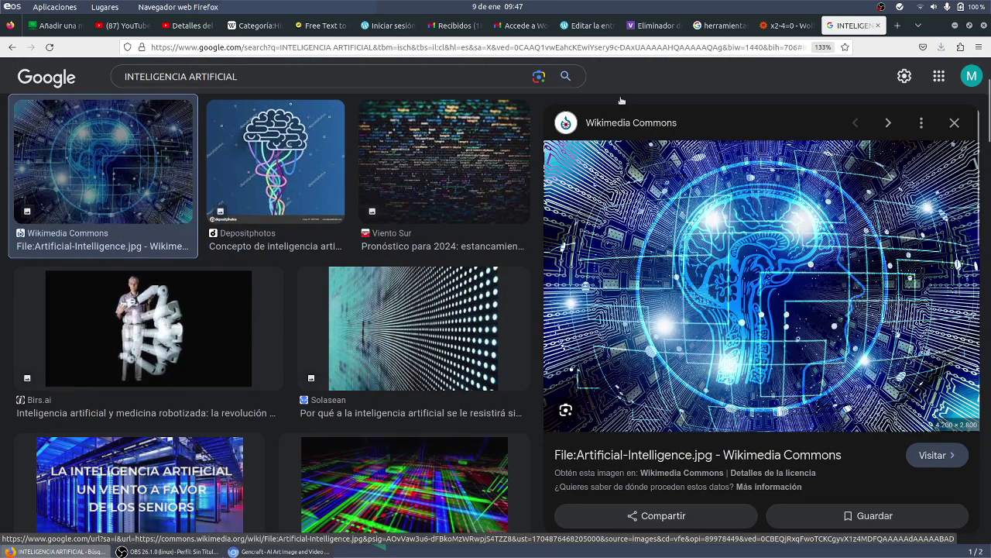
- Paste the copied AI brain image as a new block below the Herramientas IA table caption
left_click(578, 28)
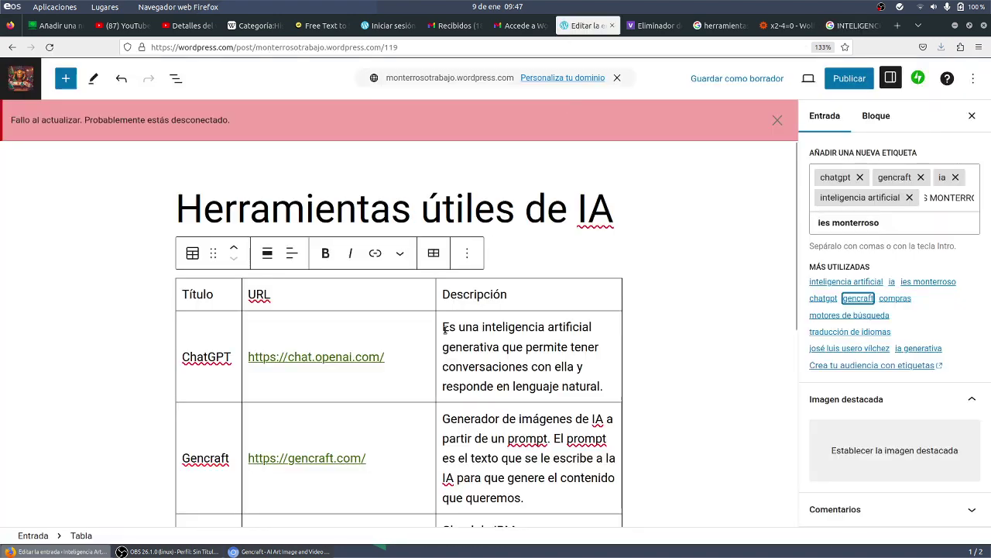
scroll(444, 329, "down", 5)
left_click(278, 367)
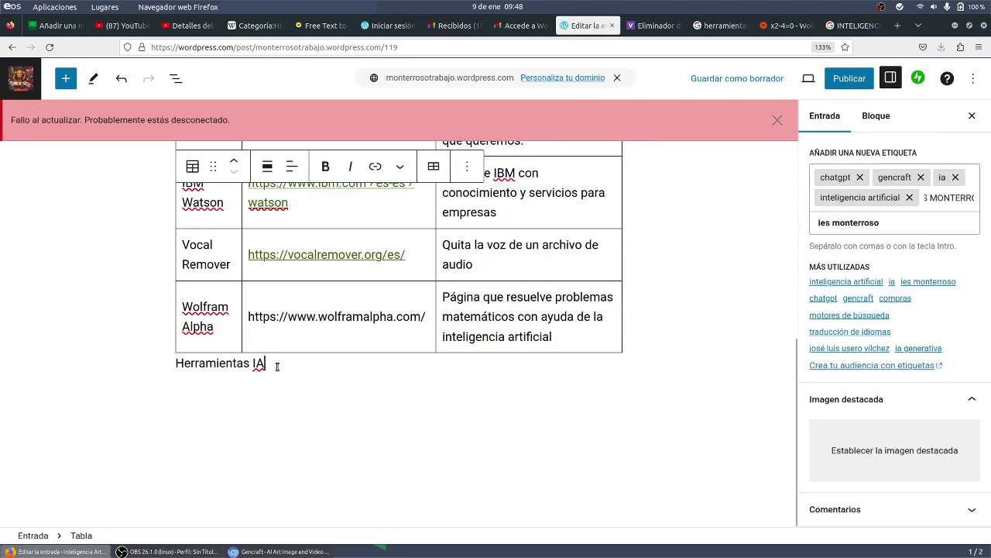
key("Return")
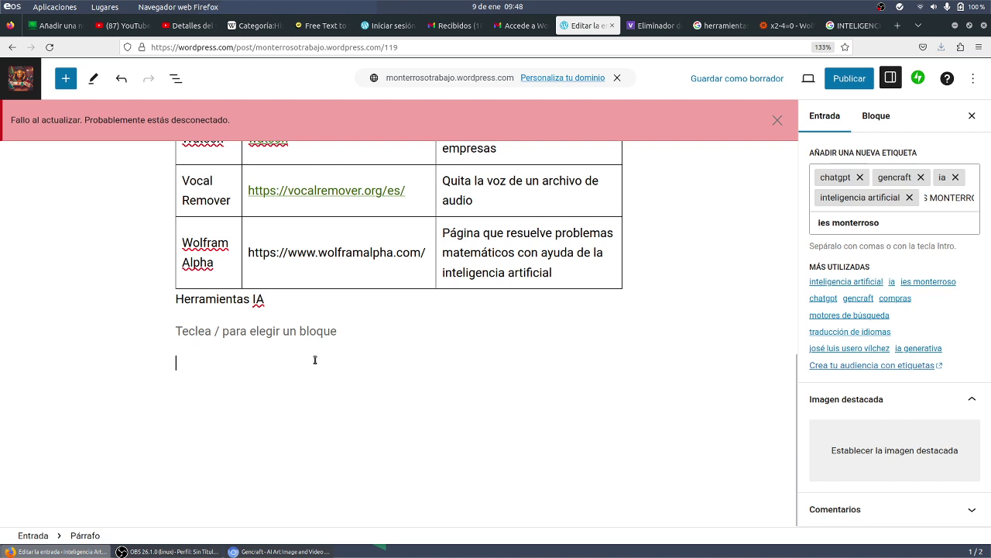
key("ctrl+v")
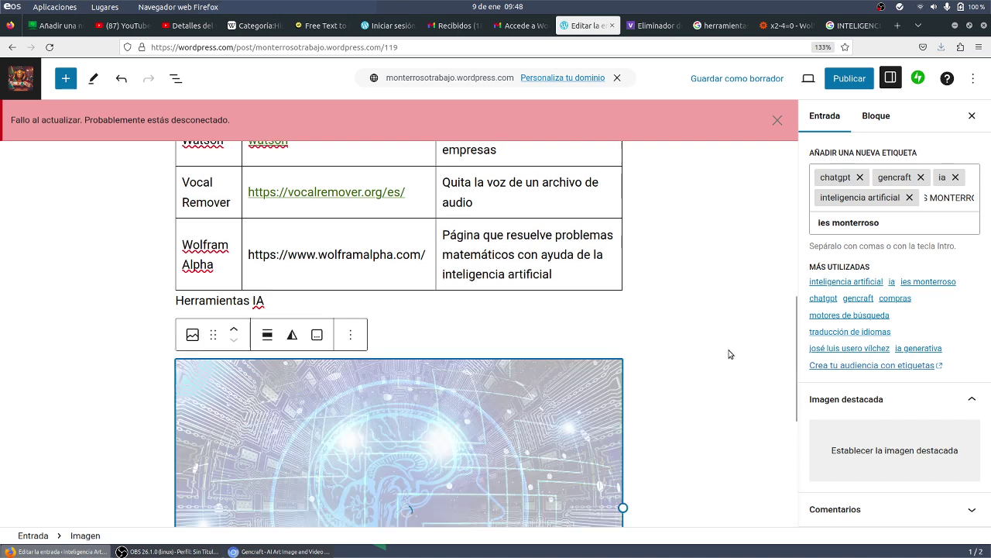
scroll(728, 353, "down", 1)
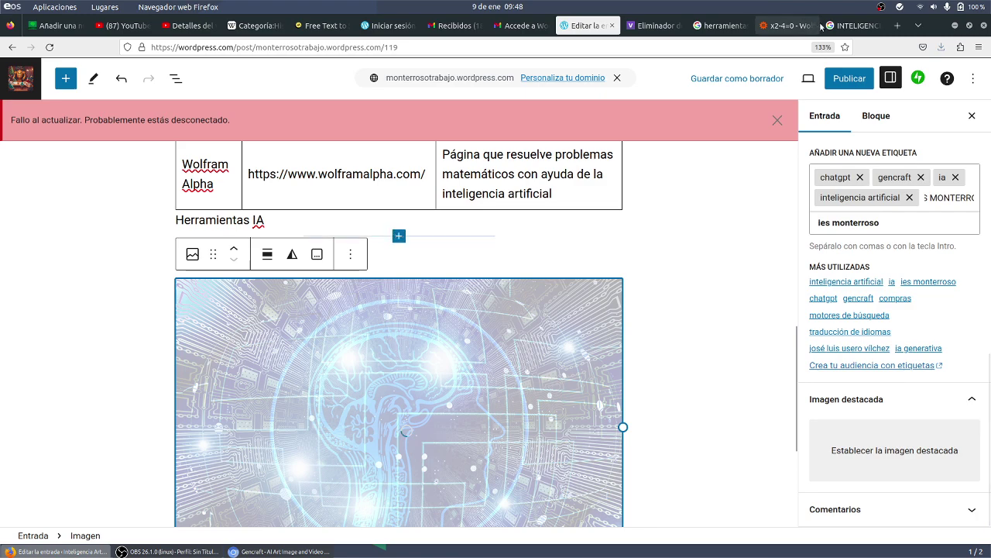
left_click(827, 25)
- Save the AI brain picture as Artificial-Intelligence.jpg in Descargas
right_click(617, 170)
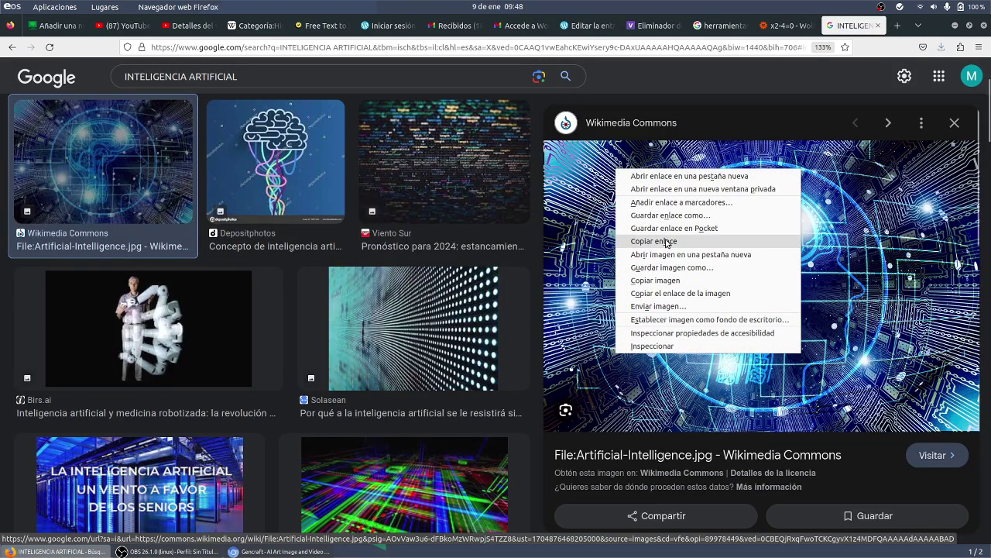
left_click(670, 268)
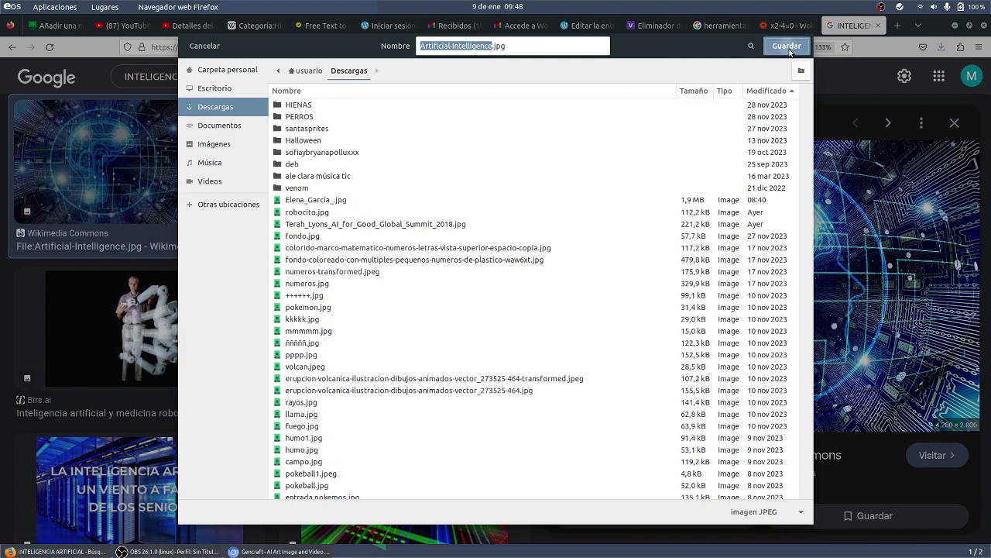
left_click(788, 47)
- Open the media library to set the post's featured image
key("ctrl+Page_Up")
key("ctrl+Page_Up")
key("ctrl+Page_Up")
key("ctrl+Page_Up")
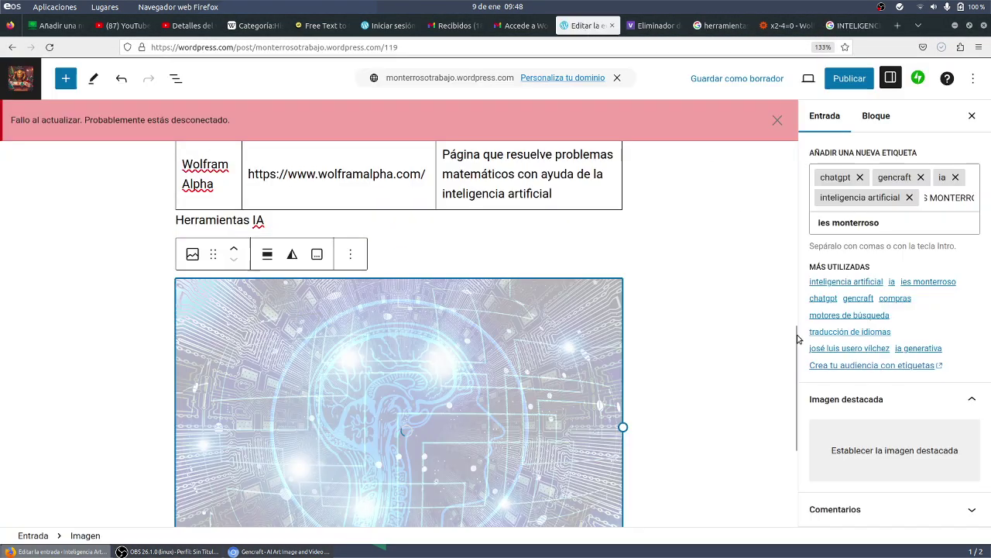
left_click(855, 447)
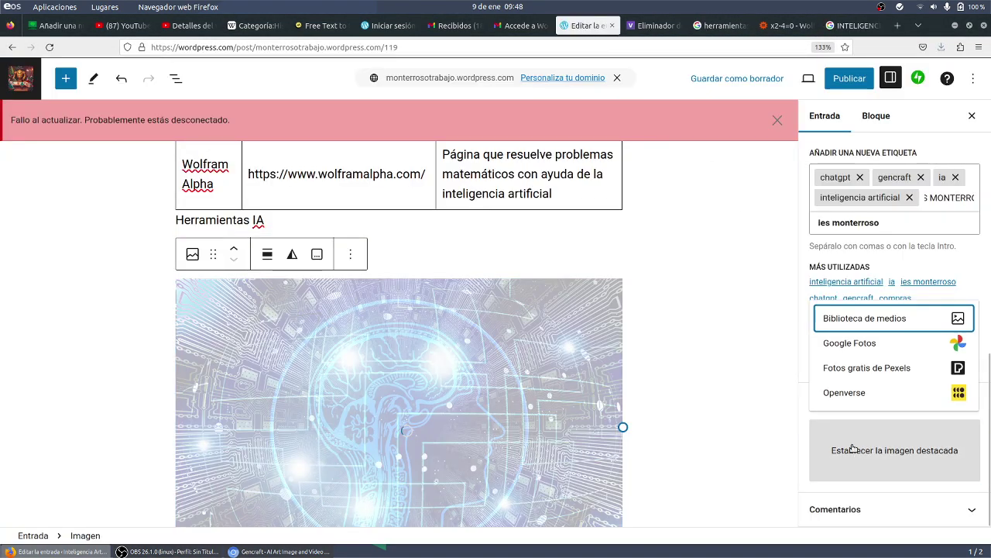
left_click(898, 318)
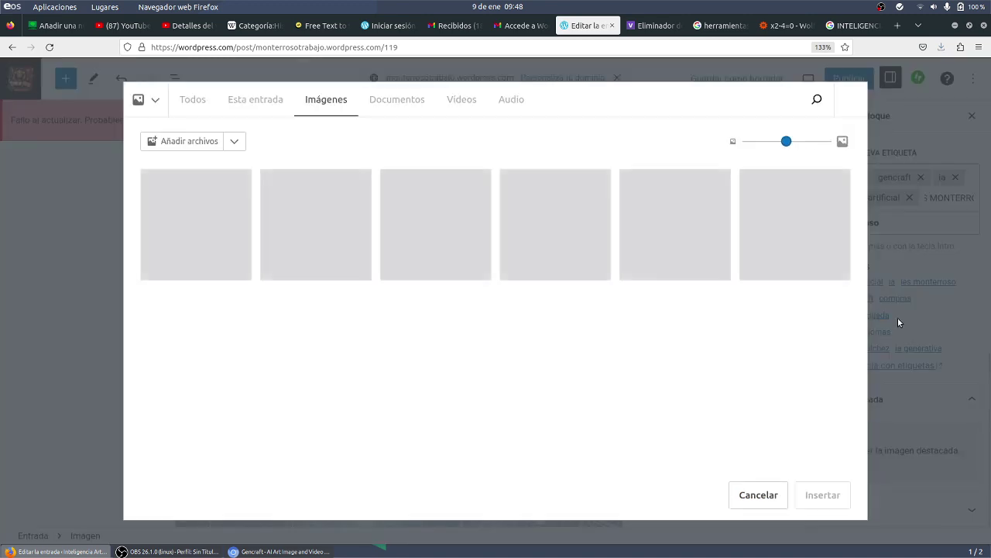
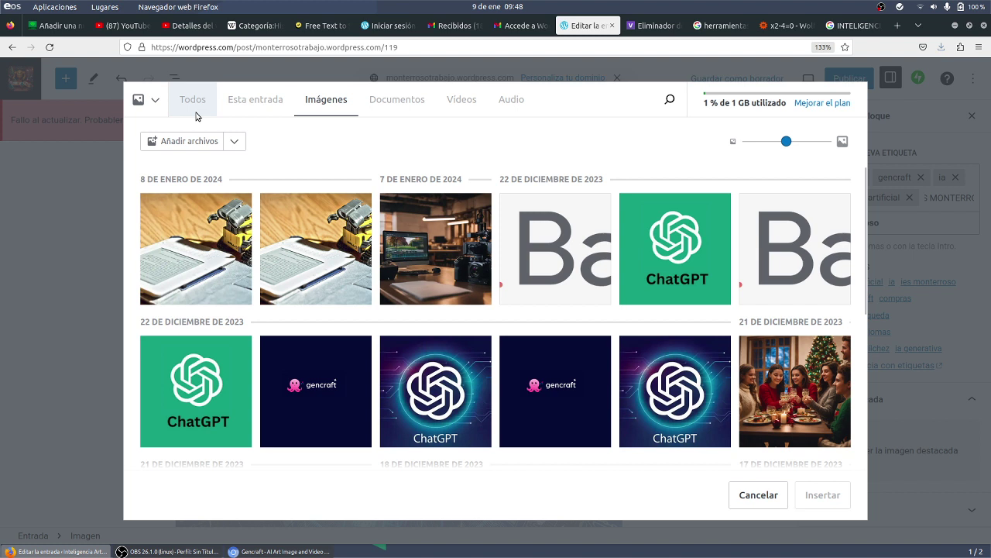
- Upload Artificial-Intelligence.jpg from Descargas and insert it below the tools table
left_click(157, 103)
left_click(165, 111)
left_click(186, 142)
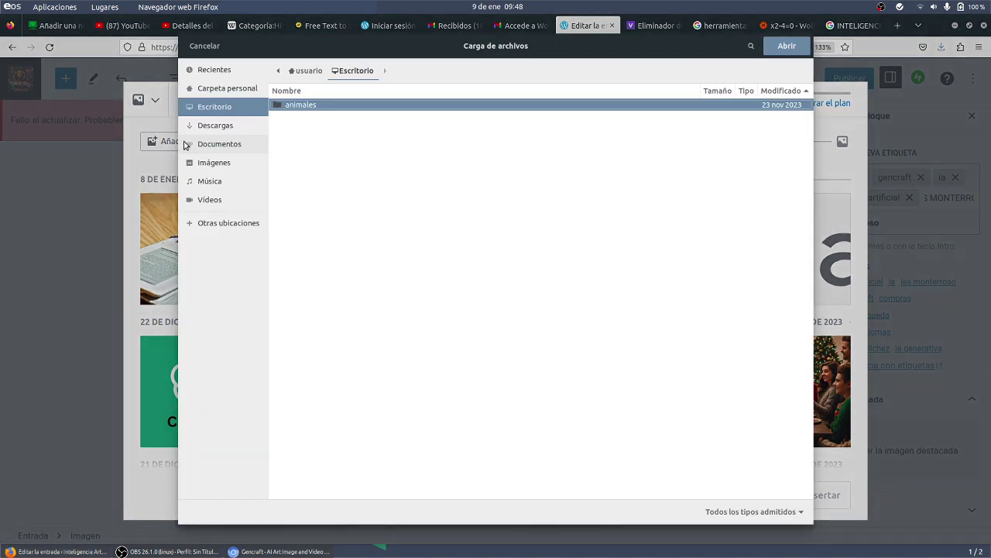
left_click(245, 133)
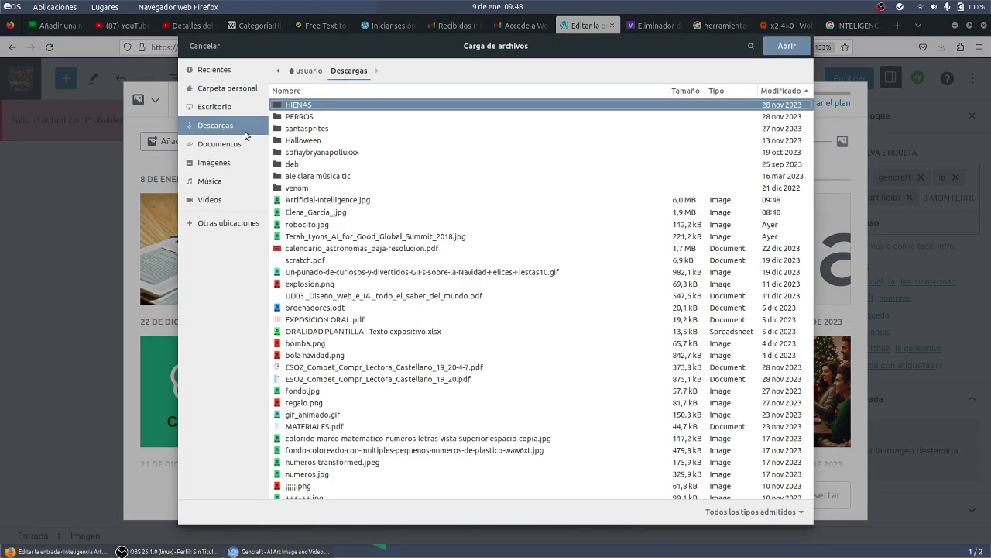
double_click(348, 201)
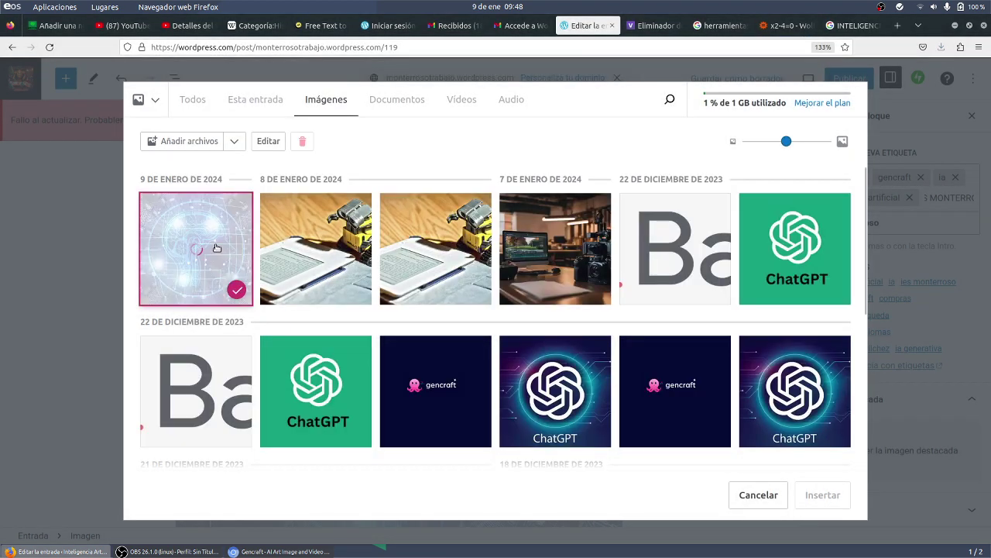
left_click(217, 248)
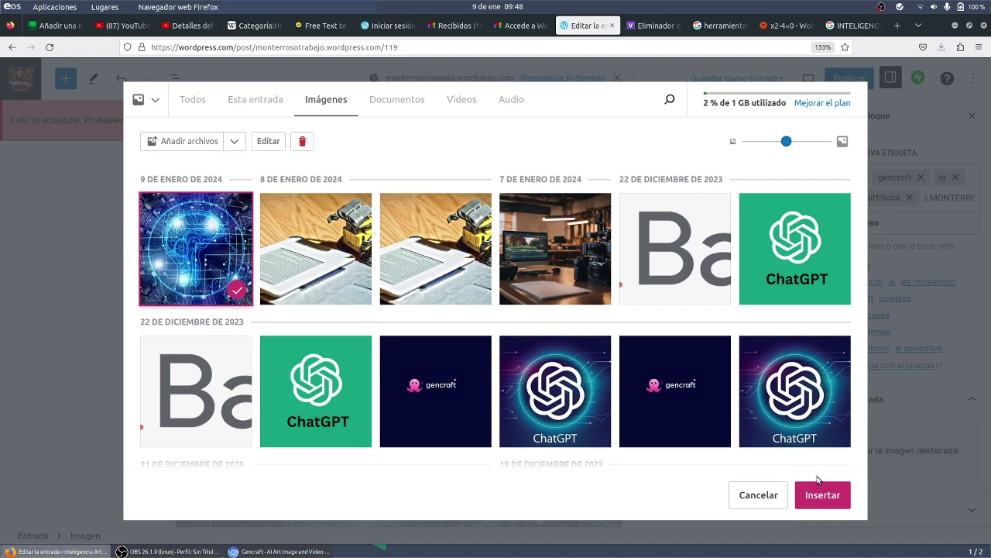
left_click(819, 494)
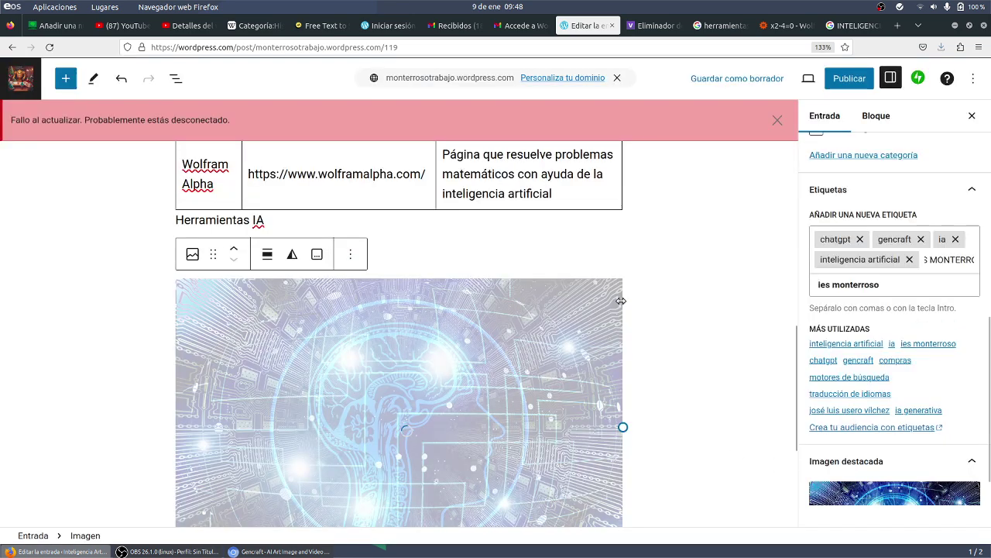
scroll(875, 310, "down", 2)
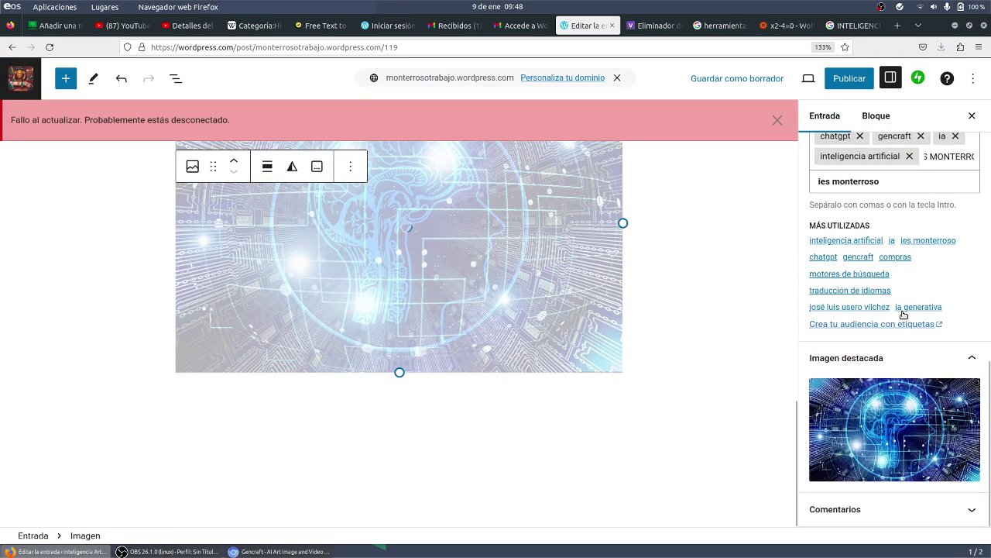
scroll(903, 314, "up", 10)
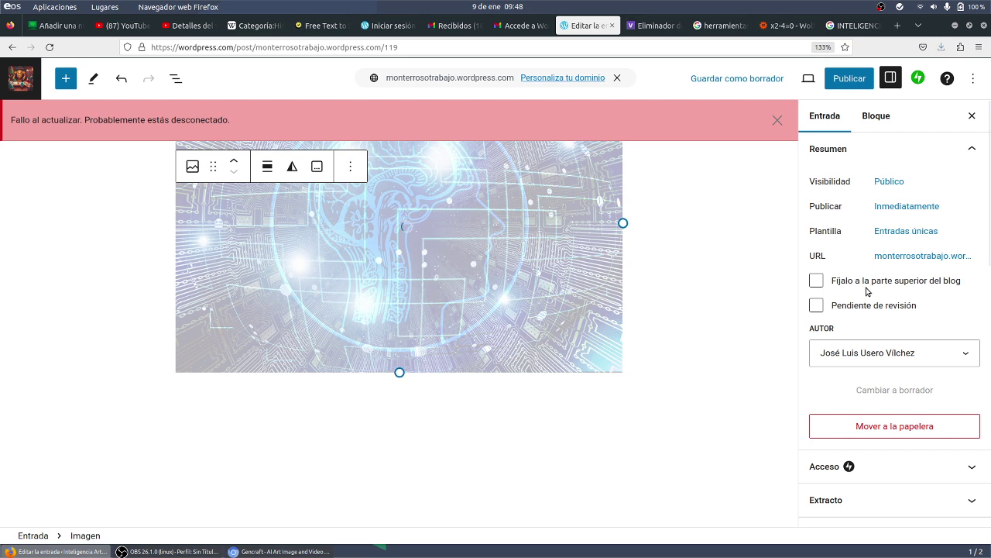
- Publish 'Herramientas útiles de IA' via the pre-publish panel and close the confirmation
left_click(847, 78)
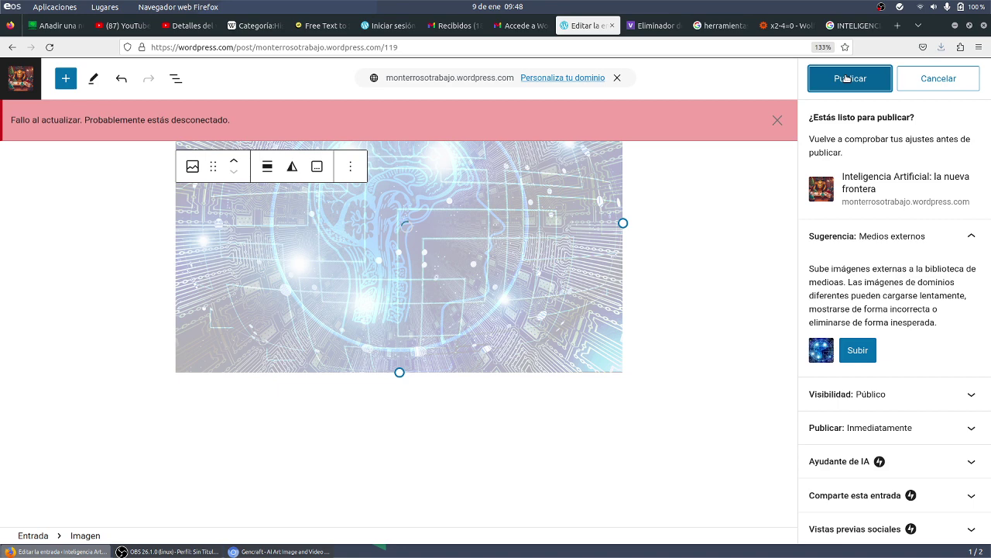
scroll(704, 271, "up", 10)
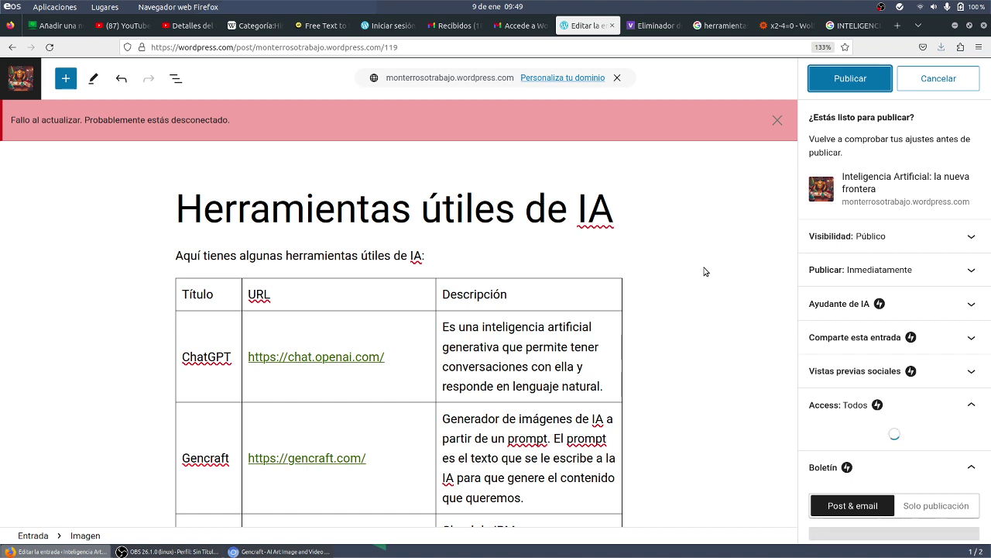
key("Return")
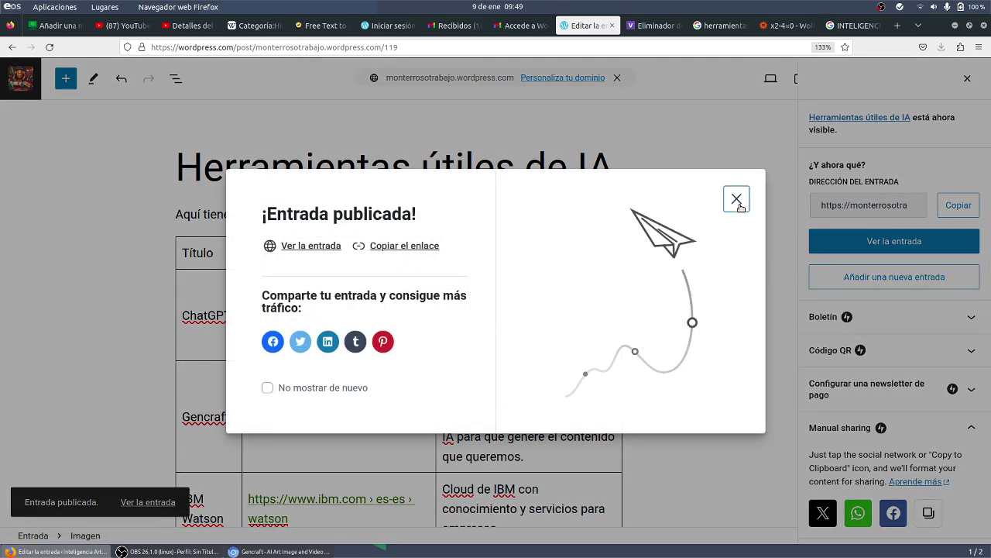
left_click(738, 201)
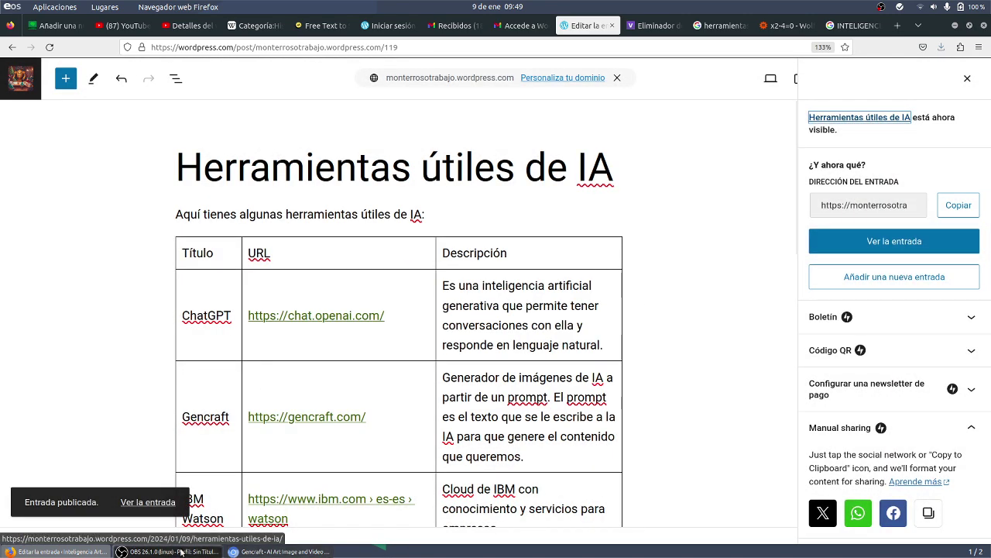